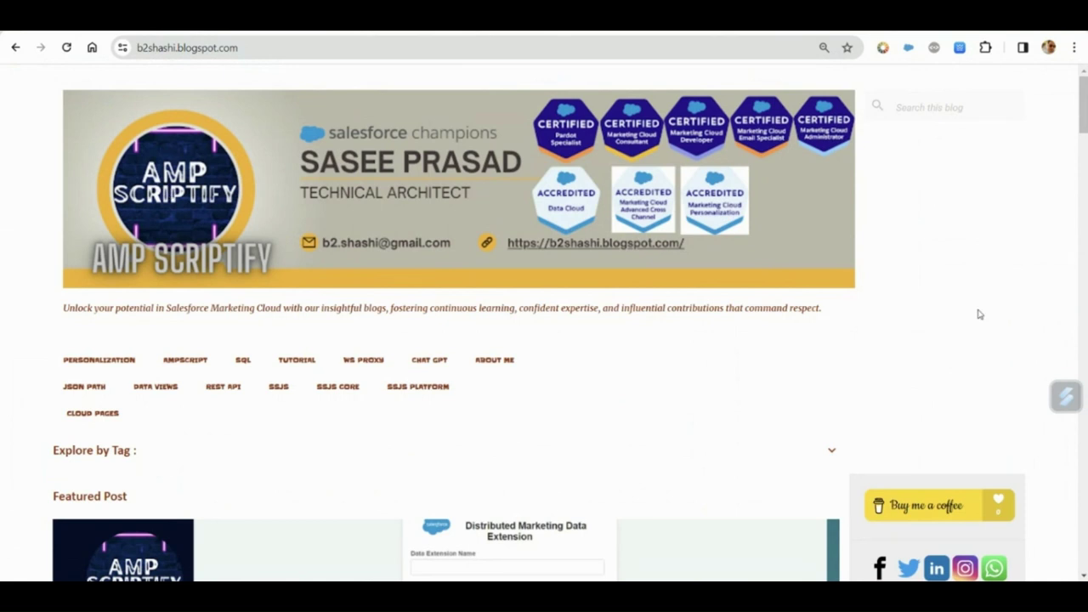
# Search the blog for 'considerations' and scroll down to the Journey Builder result posts
pyautogui.click(964, 108)
pyautogui.write('considerations')
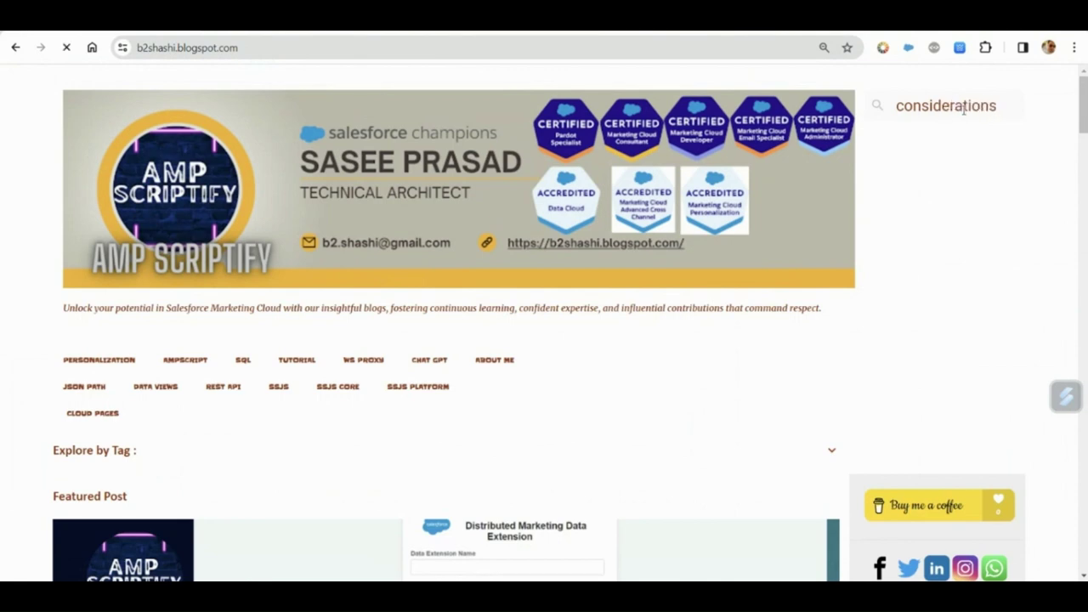
pyautogui.scroll(-3, 787, 170)
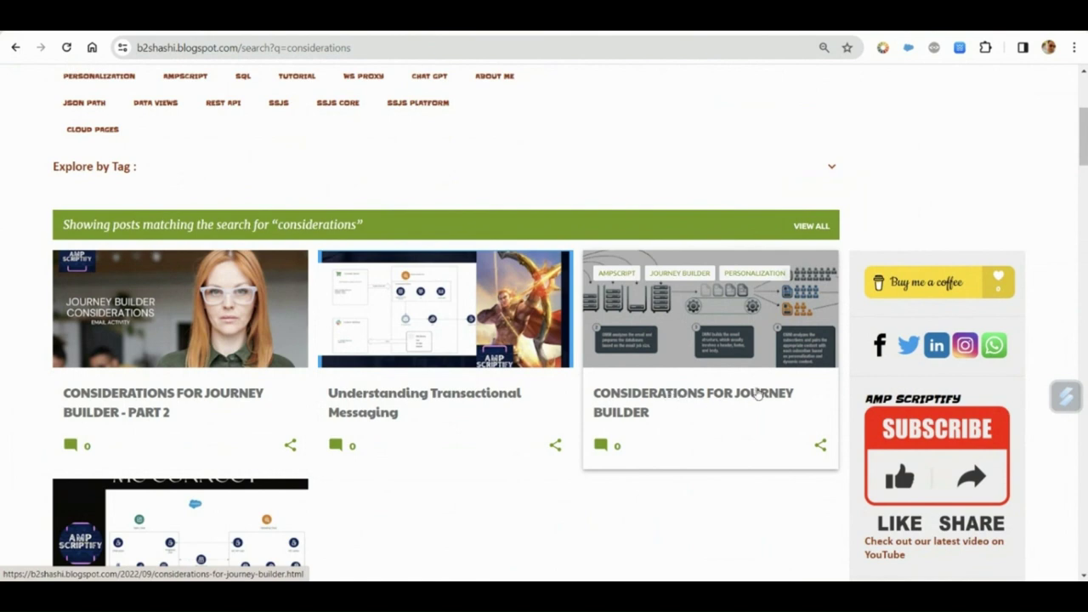
# Open the Considerations for Journey Builder post and read down to its Spam Filters and Bounce Rate sections
pyautogui.click(665, 403)
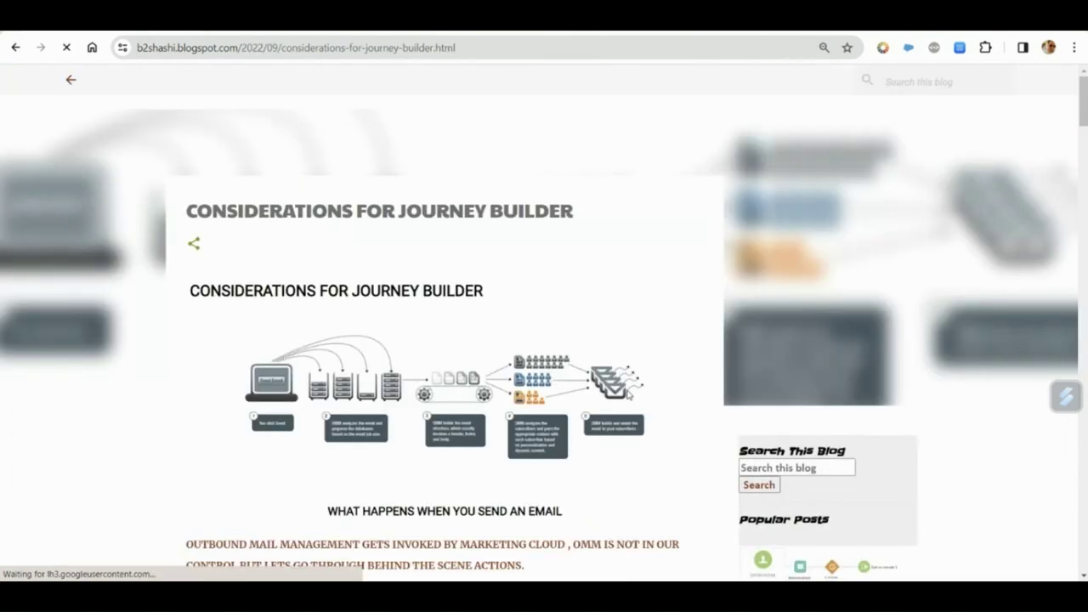
pyautogui.scroll(-3, 585, 385)
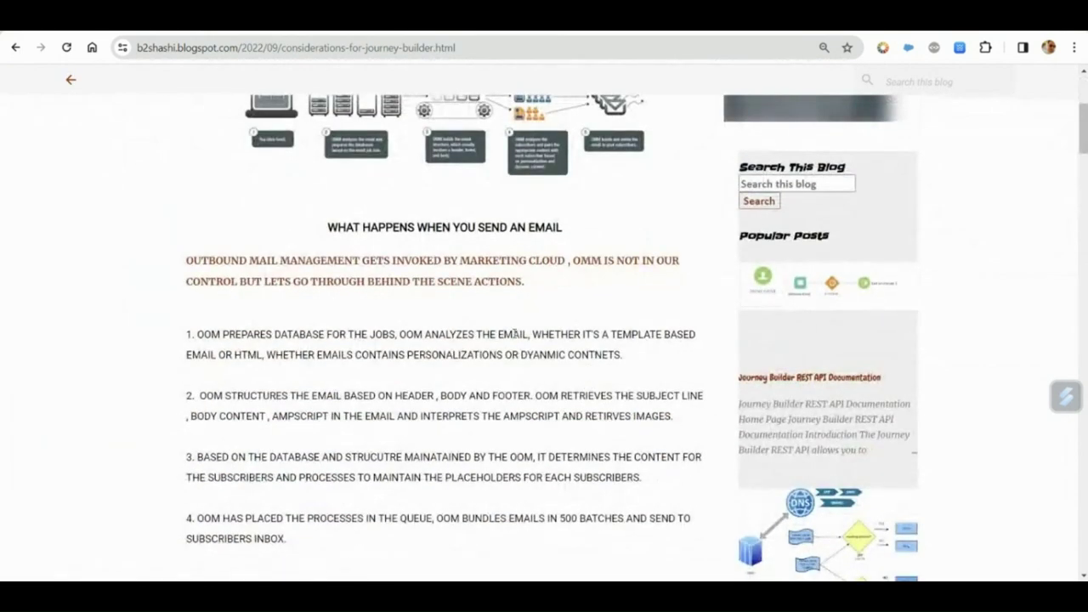
pyautogui.scroll(2, 489, 328)
pyautogui.scroll(-2, 489, 328)
pyautogui.scroll(2, 489, 327)
pyautogui.scroll(-2, 489, 328)
pyautogui.scroll(-1, 607, 340)
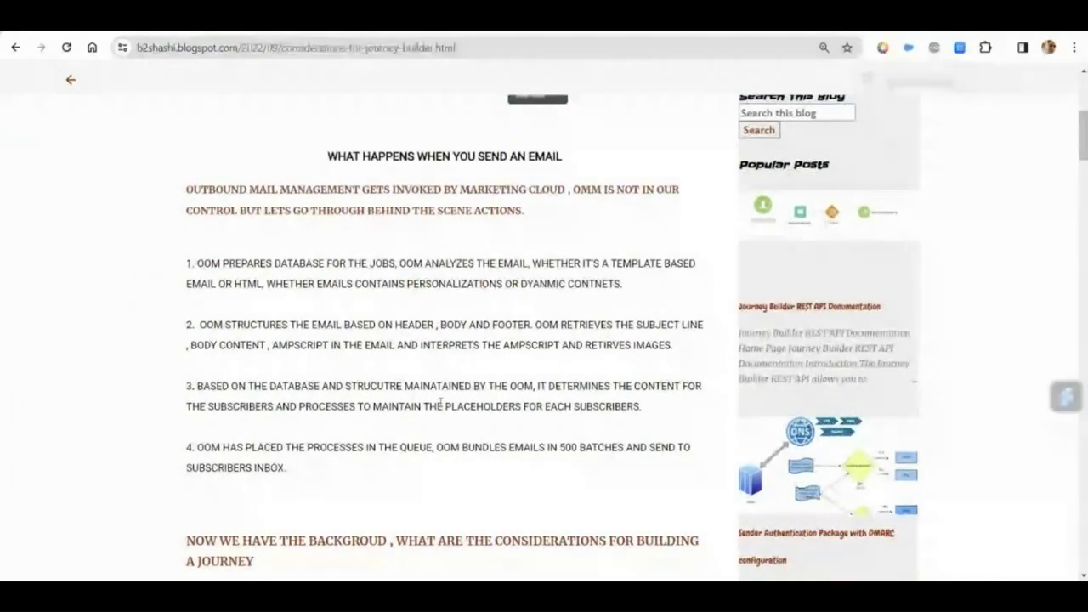
pyautogui.scroll(2, 359, 443)
pyautogui.scroll(-1, 360, 443)
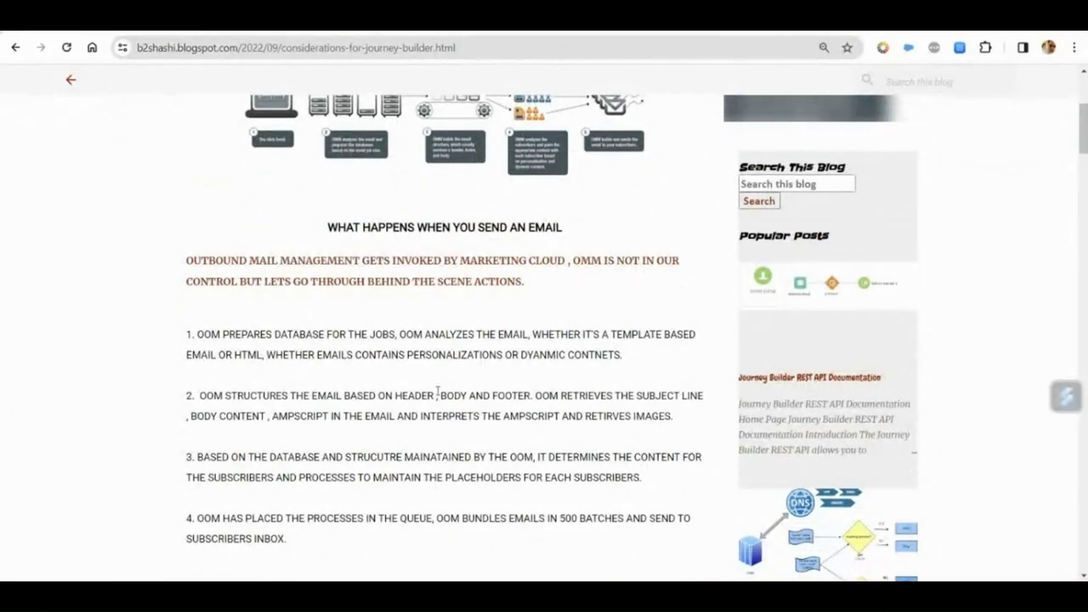
pyautogui.scroll(-2, 514, 400)
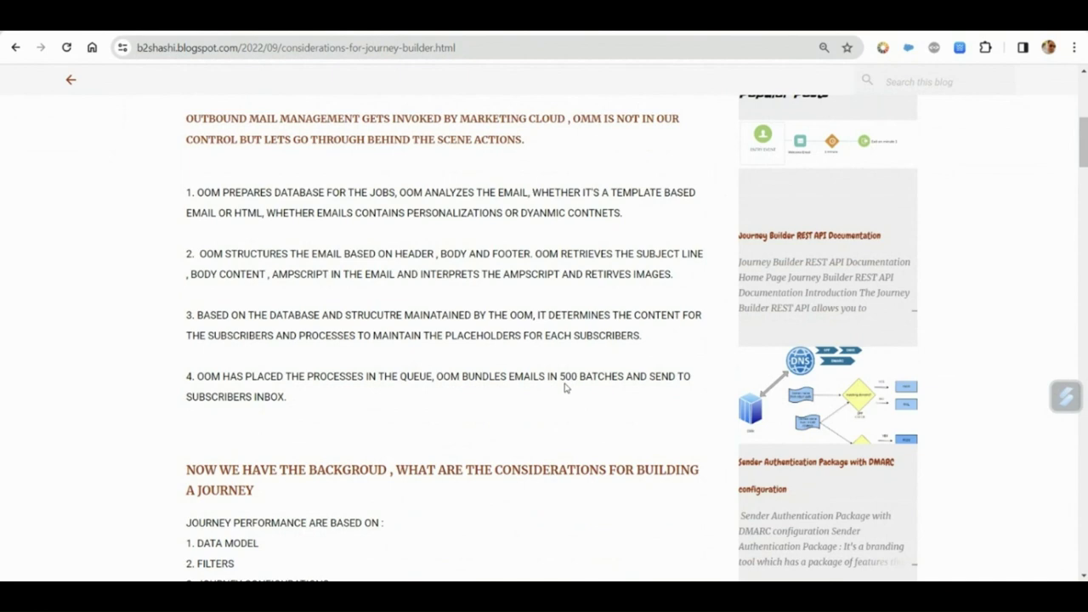
pyautogui.scroll(-5, 565, 388)
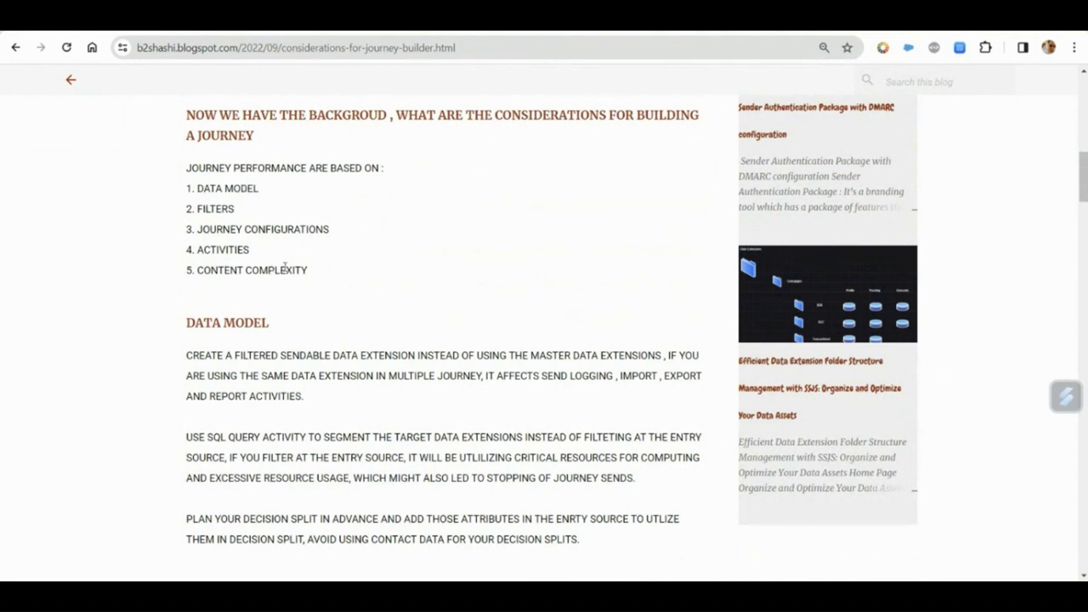
pyautogui.scroll(-2, 285, 270)
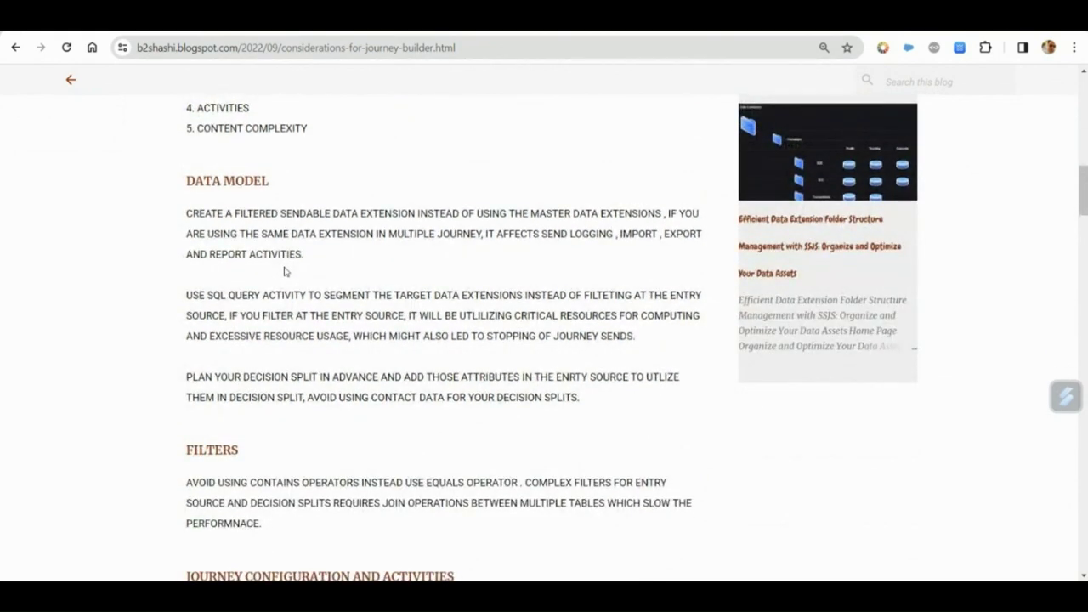
pyautogui.scroll(-2, 284, 270)
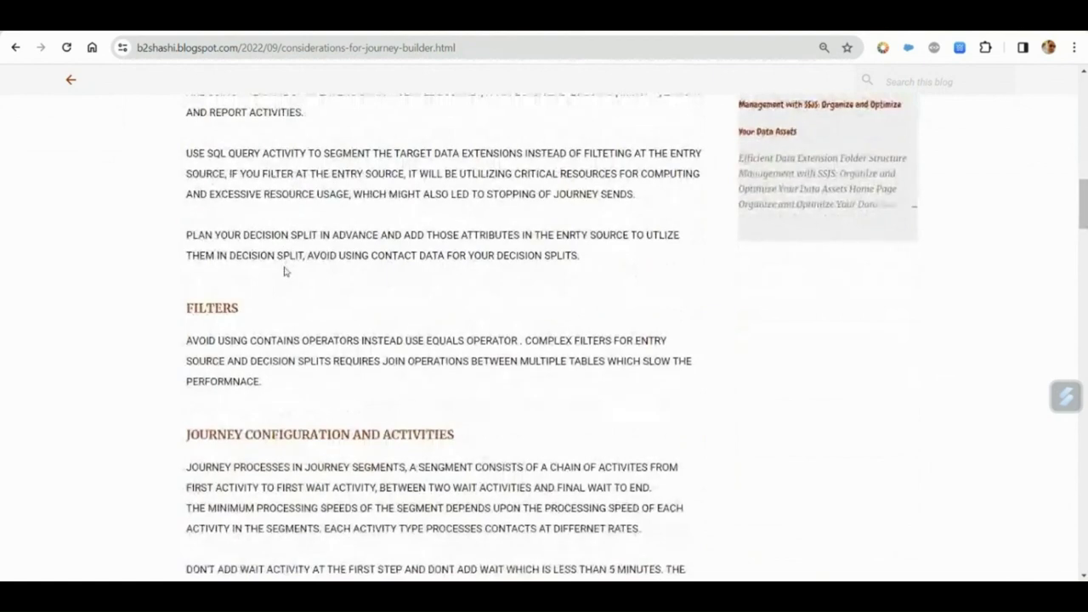
pyautogui.scroll(-1, 285, 270)
pyautogui.scroll(-2, 285, 270)
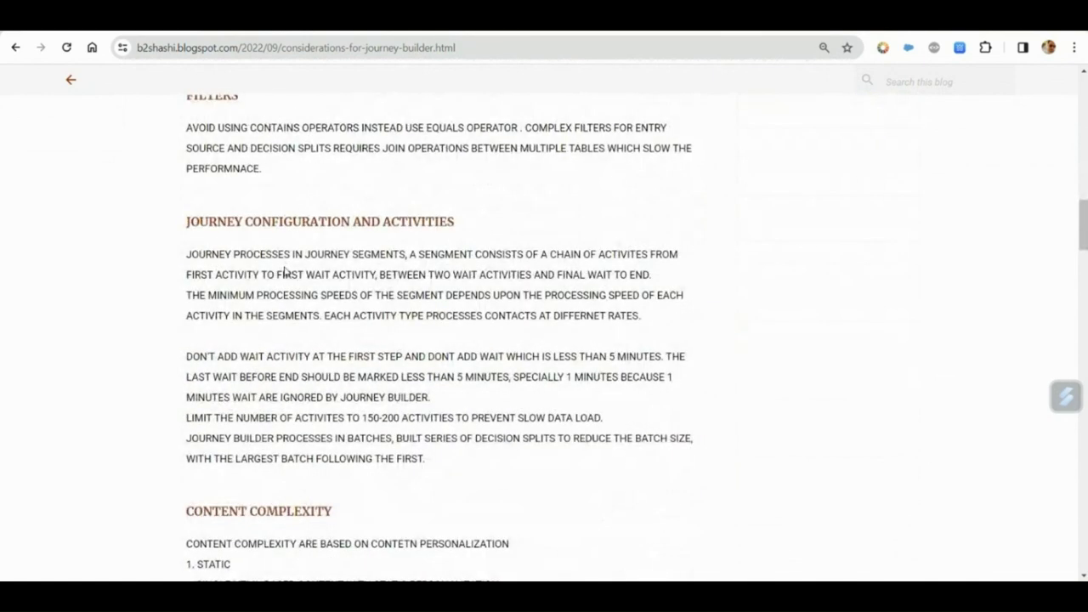
pyautogui.scroll(-15, 285, 270)
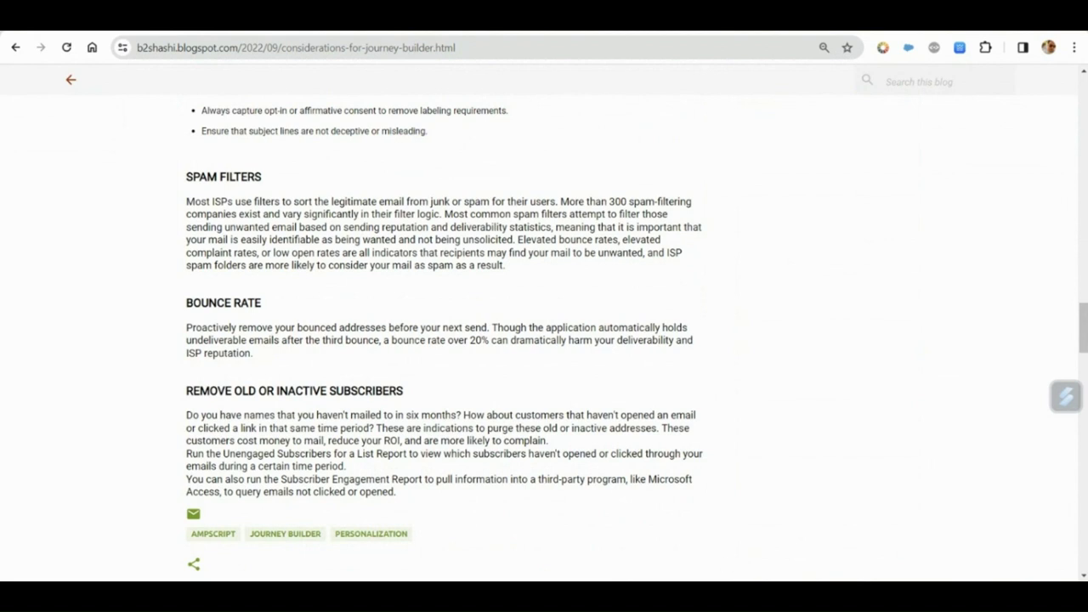
# In Contact Builder, open the Subscriber Management folder under Data Extensions
pyautogui.moveTo(663, 580)
pyautogui.click(637, 522)
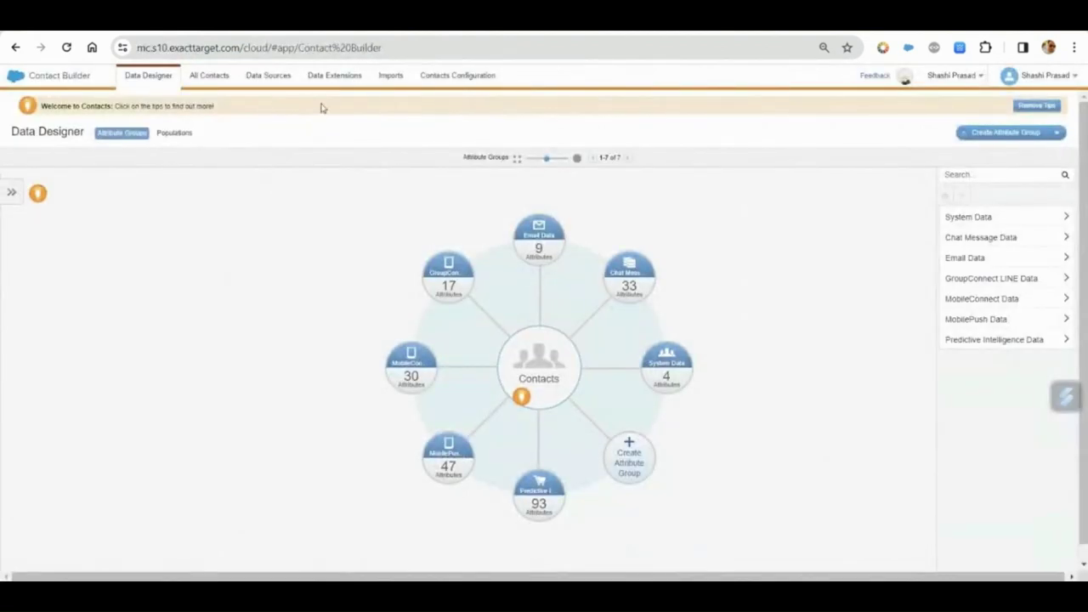
pyautogui.click(324, 88)
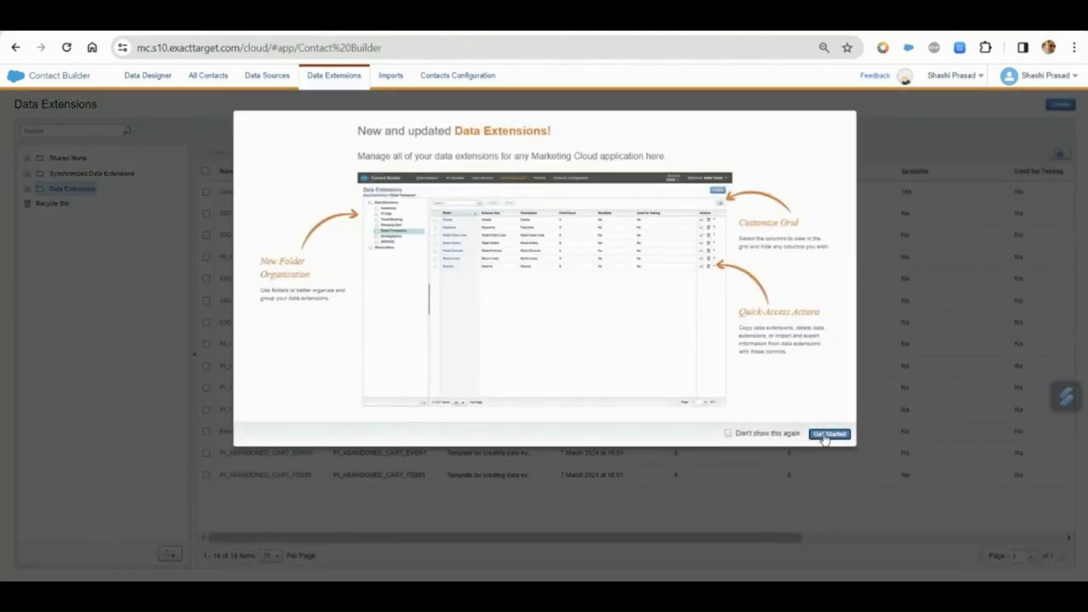
pyautogui.click(823, 436)
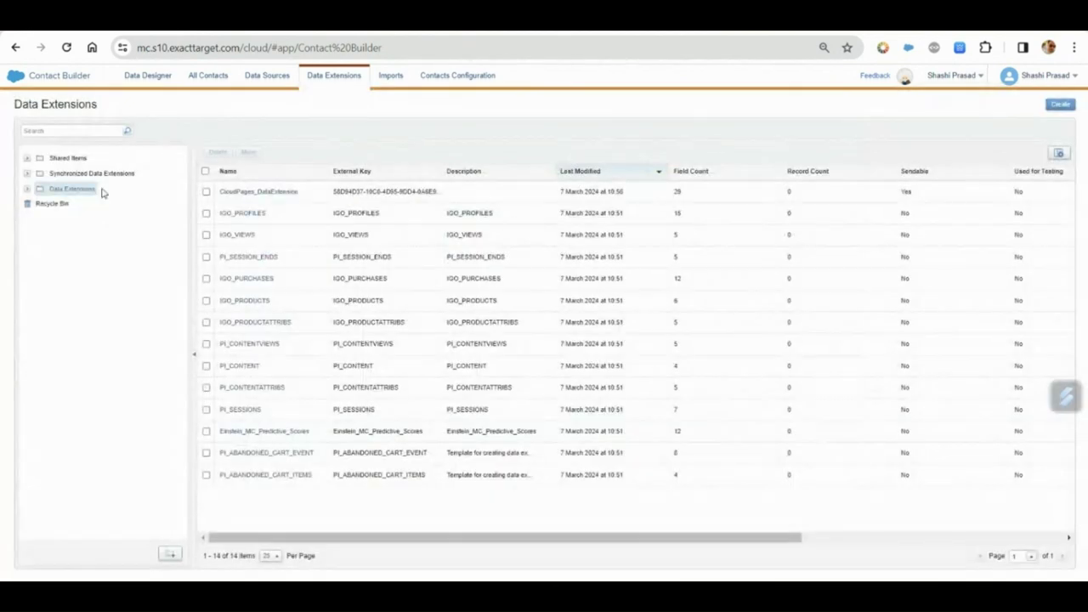
pyautogui.click(27, 189)
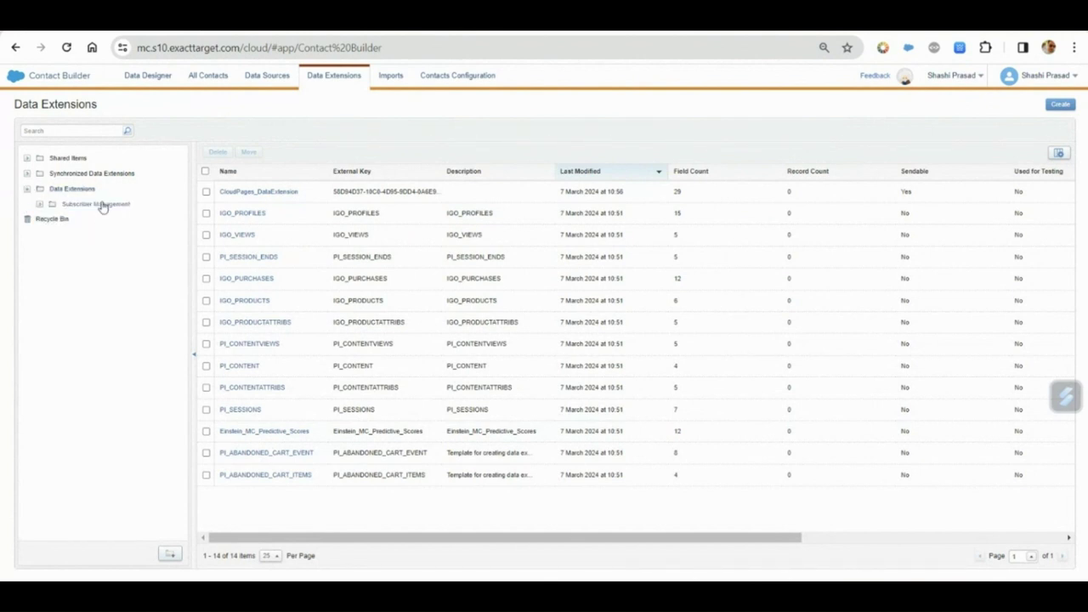
pyautogui.click(99, 204)
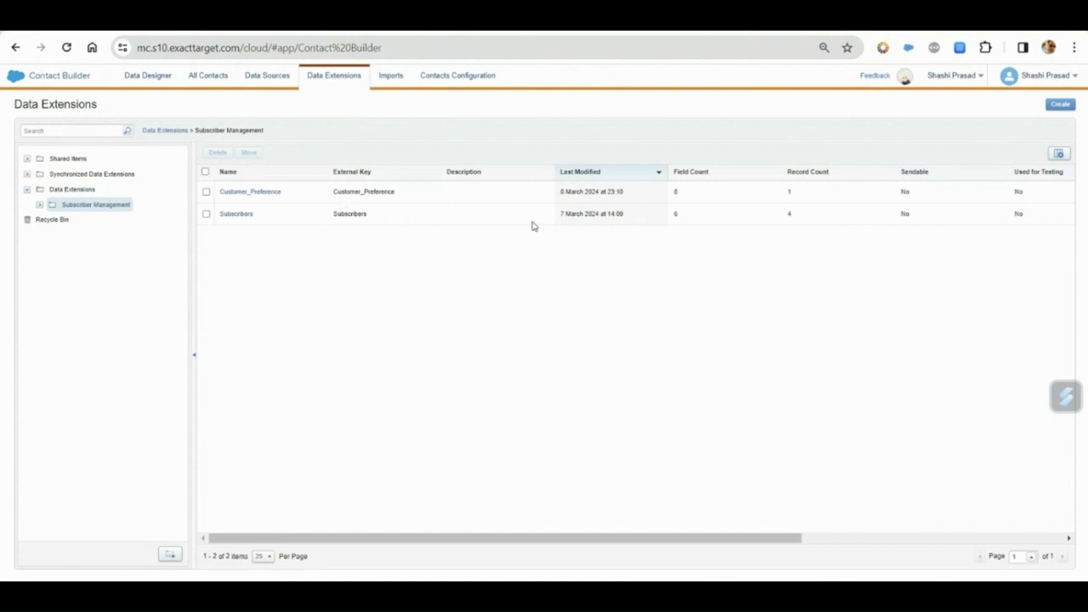
# Create data extension DE1 with Subscriberkey, Email, FirstName and LastName fields
pyautogui.click(1061, 105)
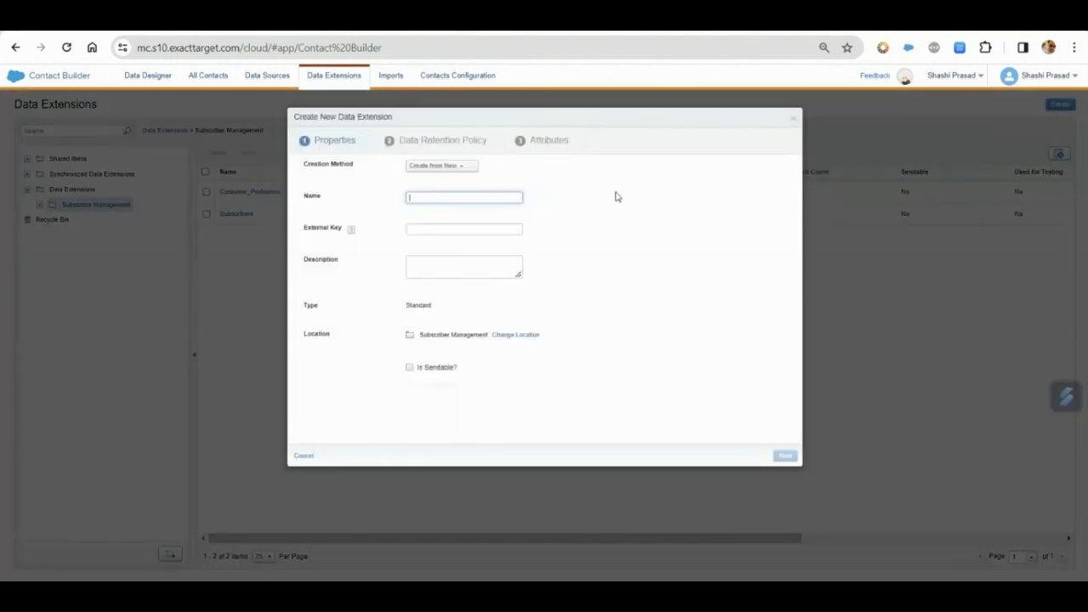
pyautogui.click(458, 196)
pyautogui.write('De2')
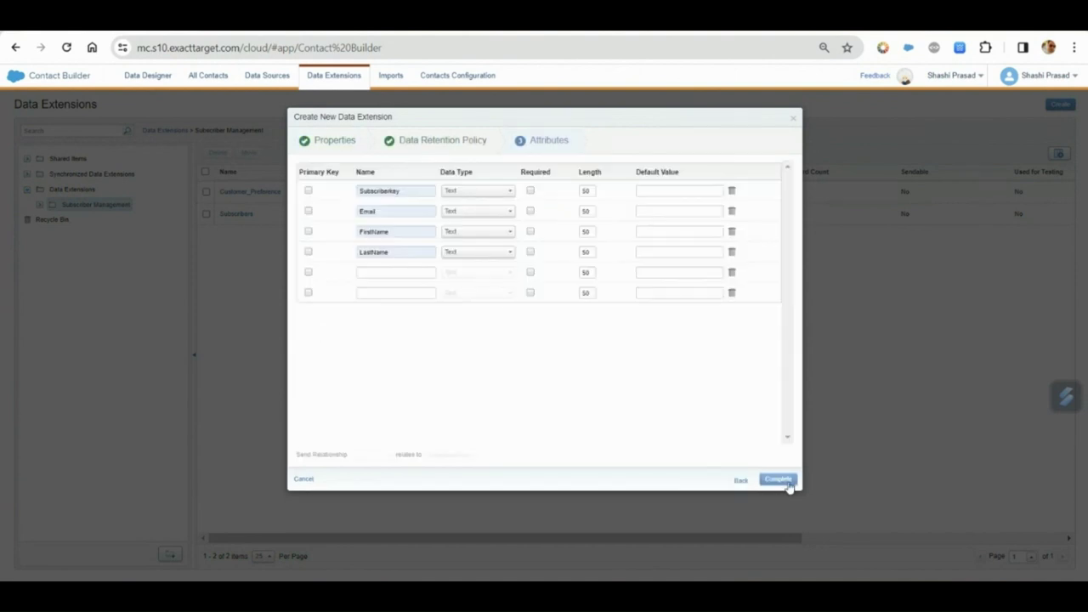
pyautogui.click(787, 483)
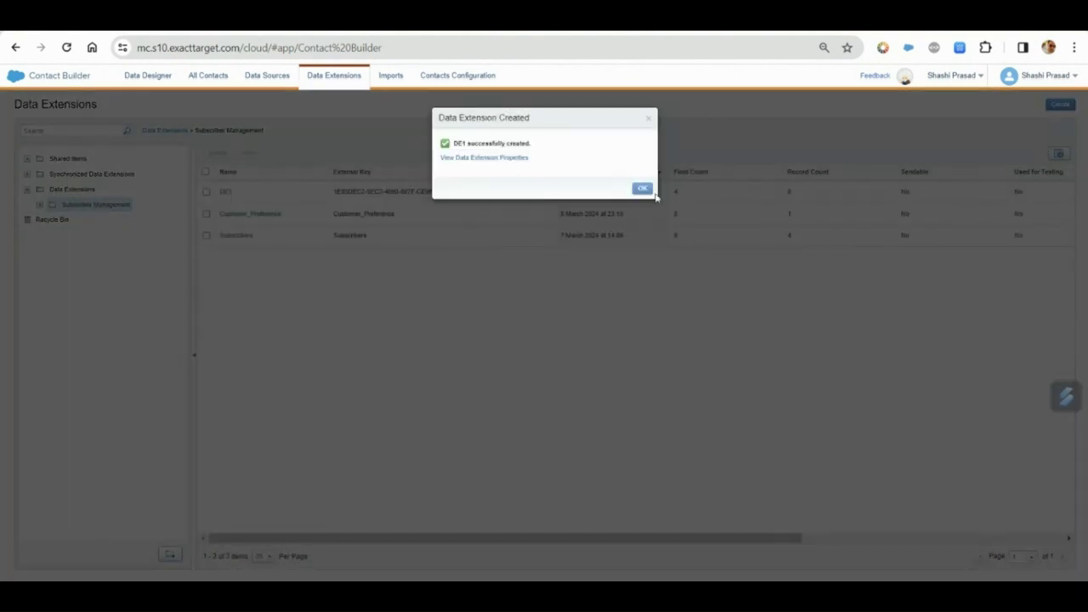
pyautogui.click(643, 189)
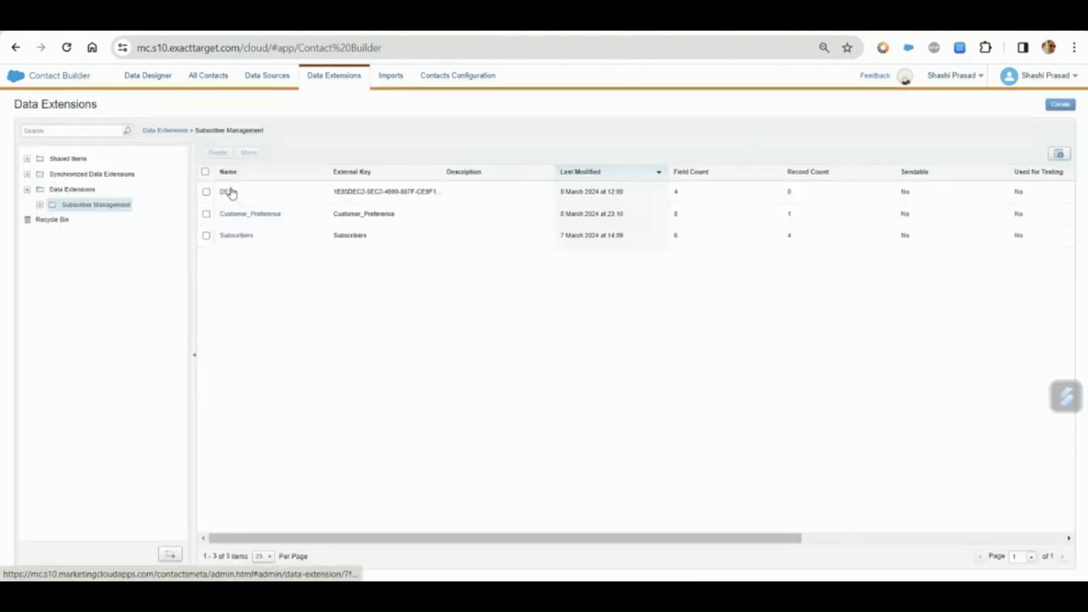
# Open DE1's Records tab and start adding a new record
pyautogui.click(229, 193)
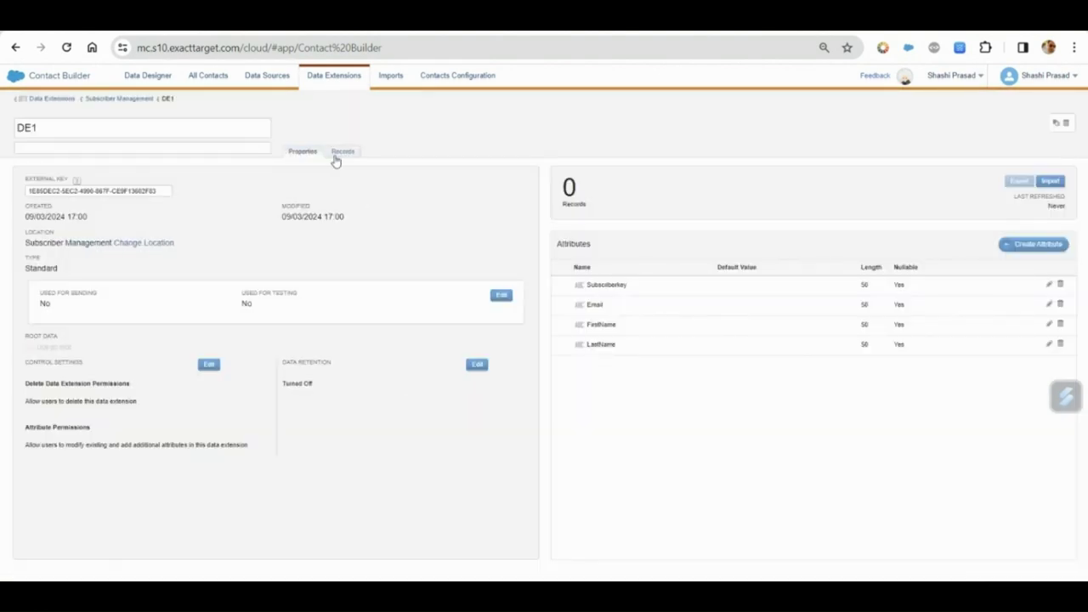
pyautogui.click(340, 153)
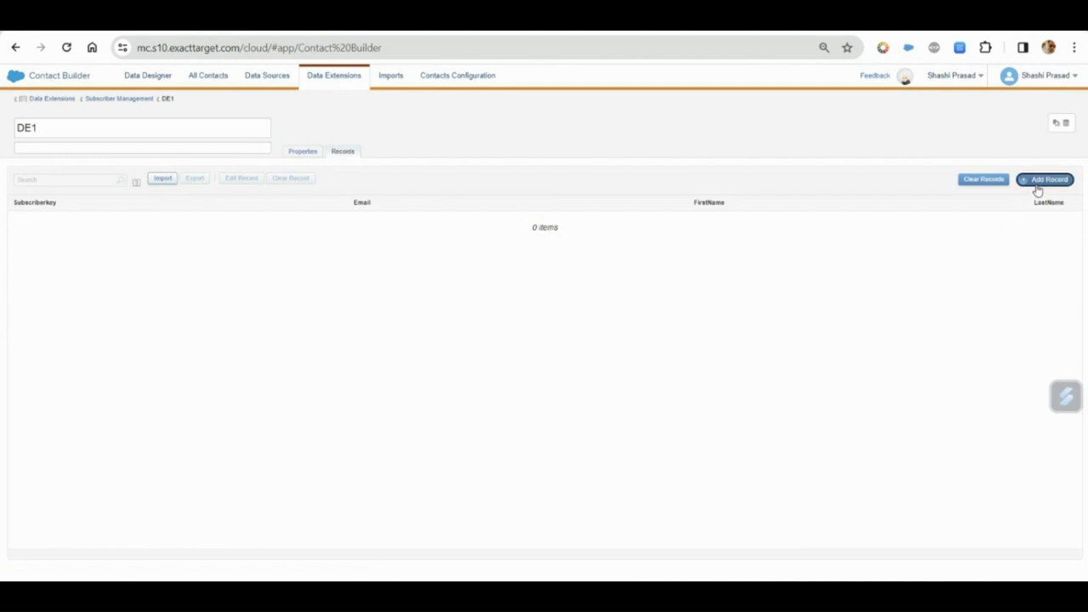
pyautogui.click(1045, 179)
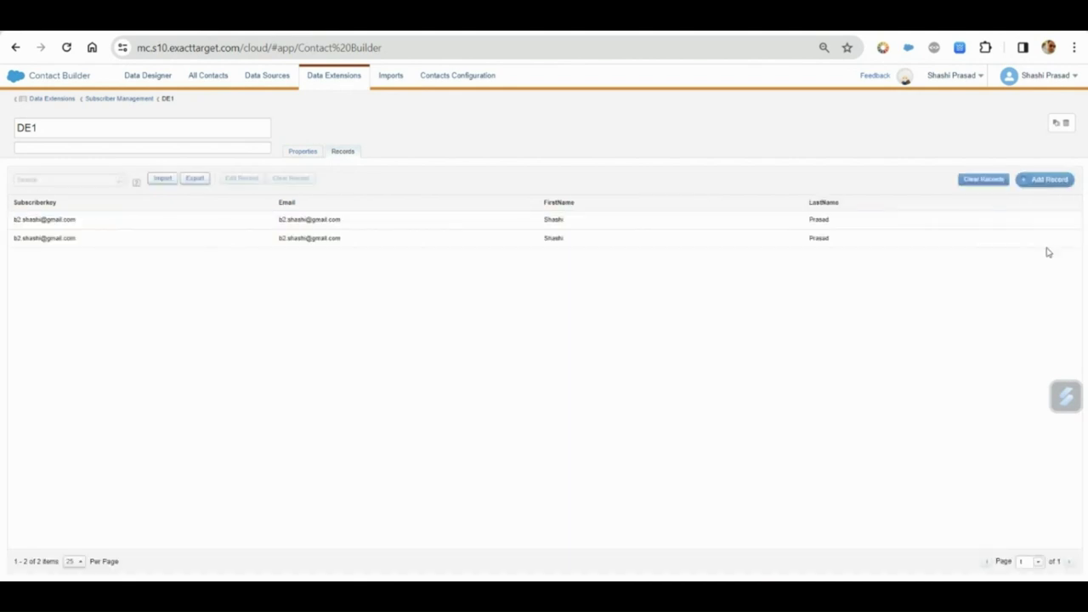
pyautogui.click(1049, 179)
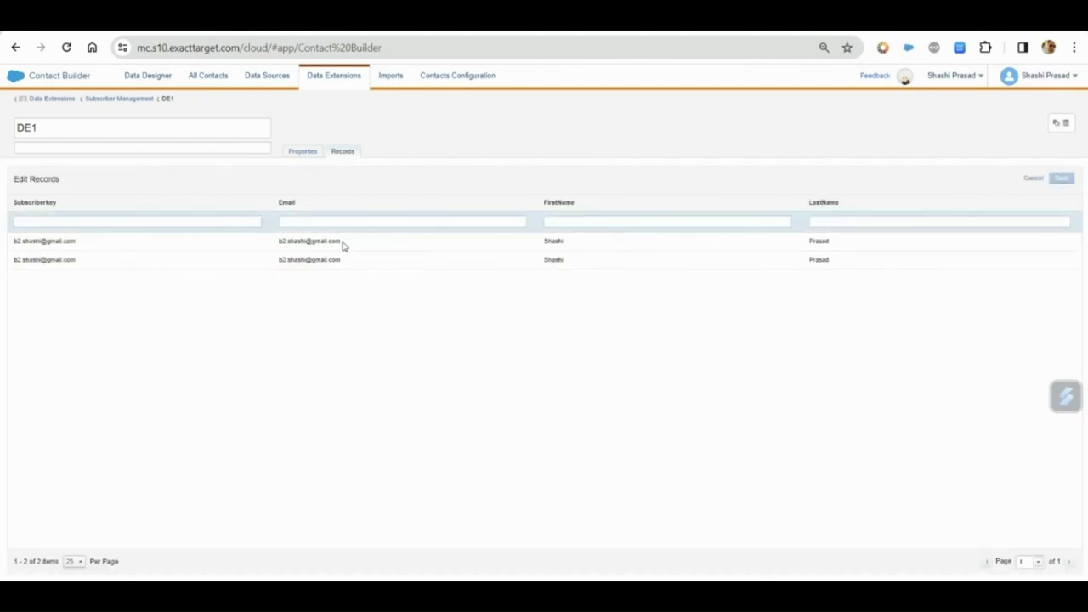
# Fill the record's Subscriberkey and Email with the contact's e-mail, add the names, and save
pyautogui.click(194, 221)
pyautogui.hotkey('ctrl', 'v')
pyautogui.click(340, 222)
pyautogui.hotkey('ctrl', 'v')
pyautogui.click(574, 221)
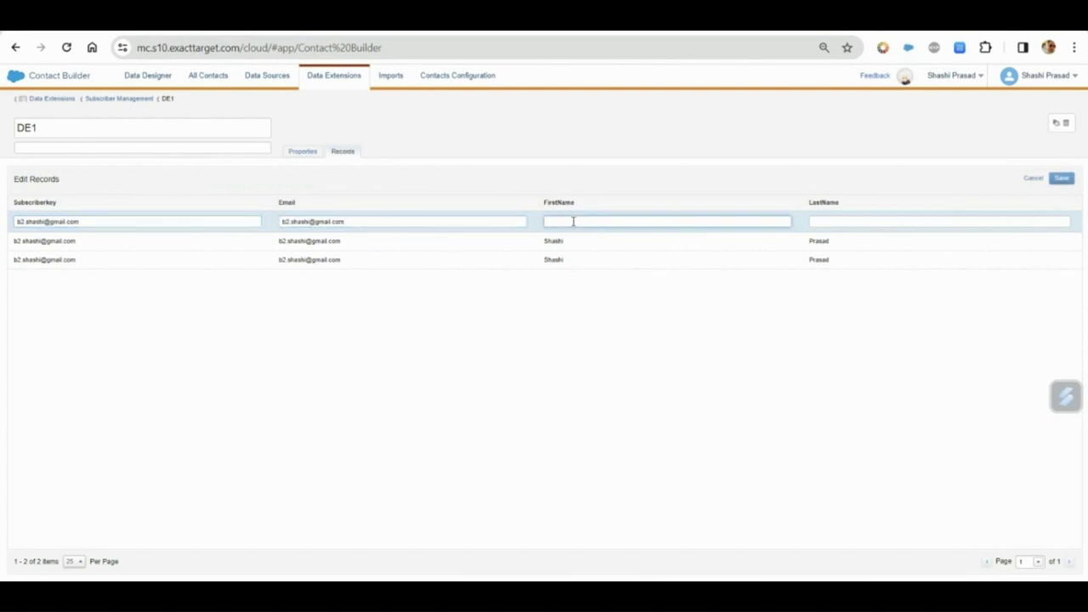
pyautogui.press('Tab')
pyautogui.press('Return')
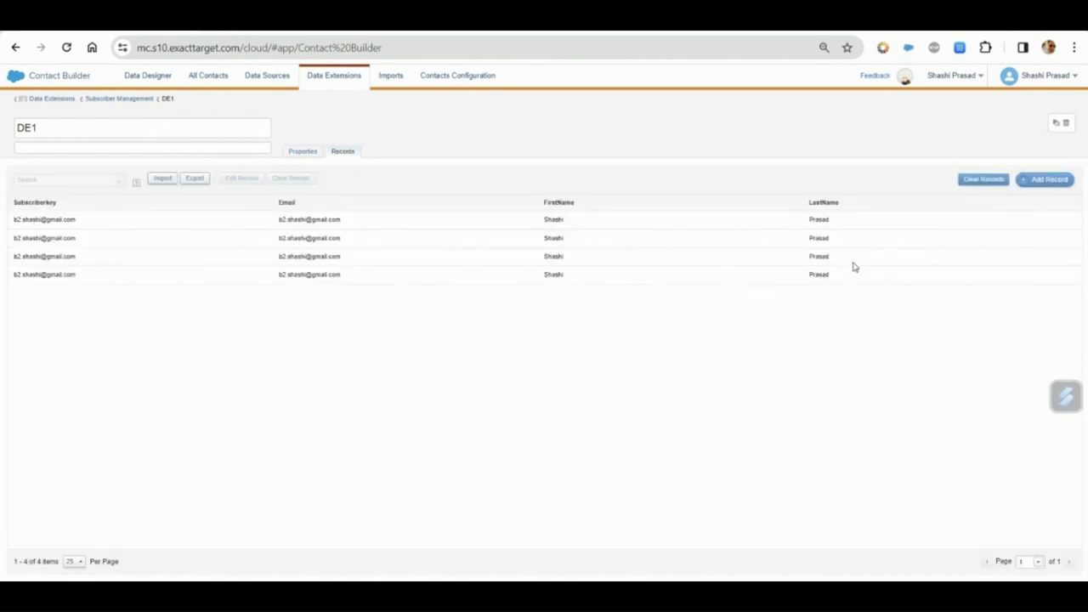
# Copy DE1 into a new data extension named DE2
pyautogui.click(1056, 125)
pyautogui.click(511, 142)
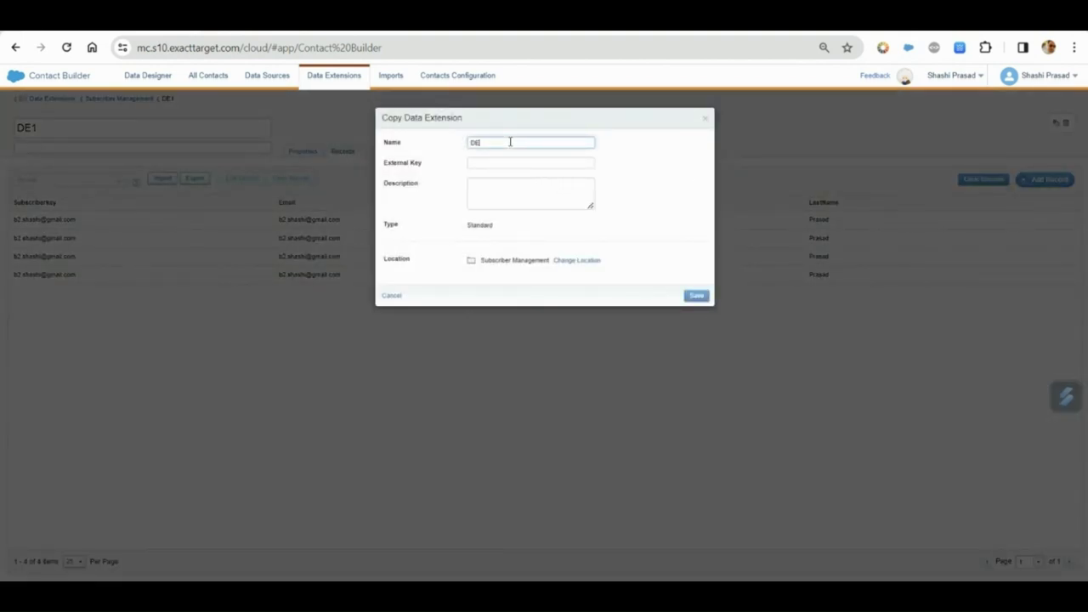
pyautogui.write('2')
pyautogui.click(697, 298)
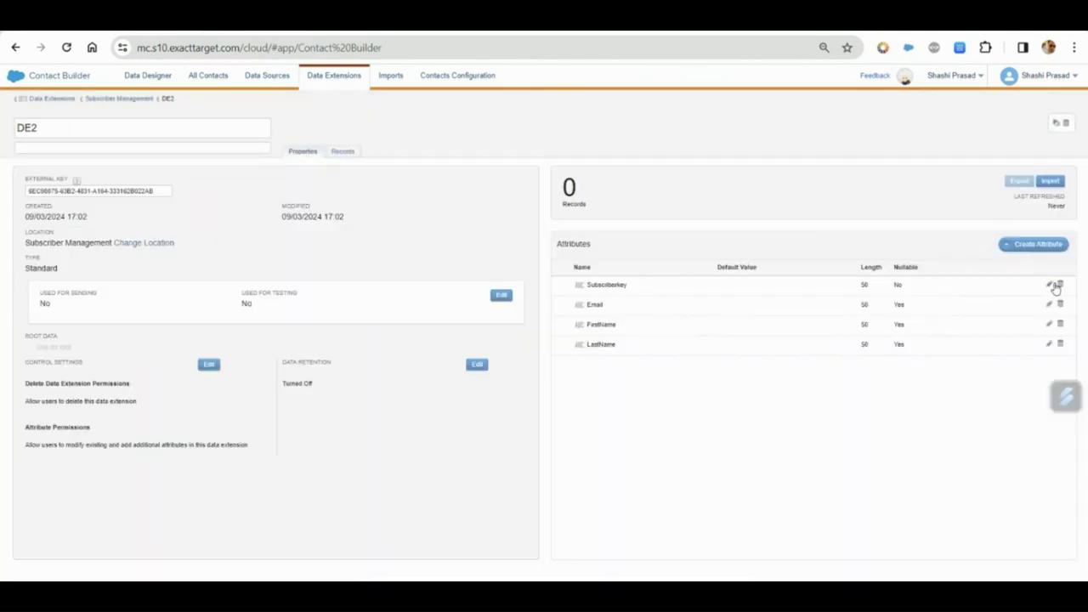
# Make DE2's Subscriberkey attribute the primary key
pyautogui.click(1049, 284)
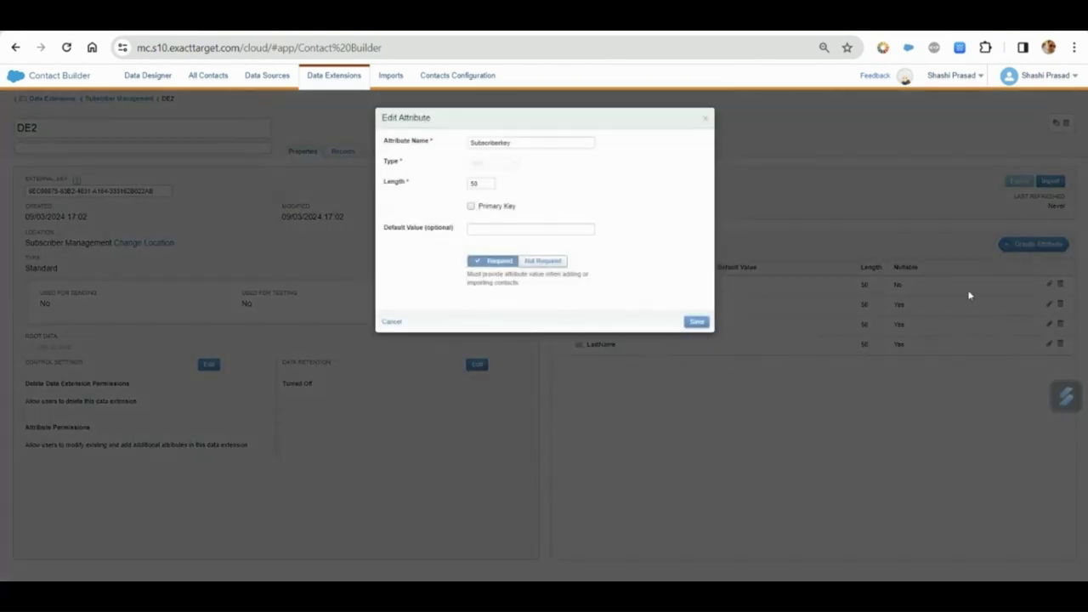
pyautogui.click(472, 208)
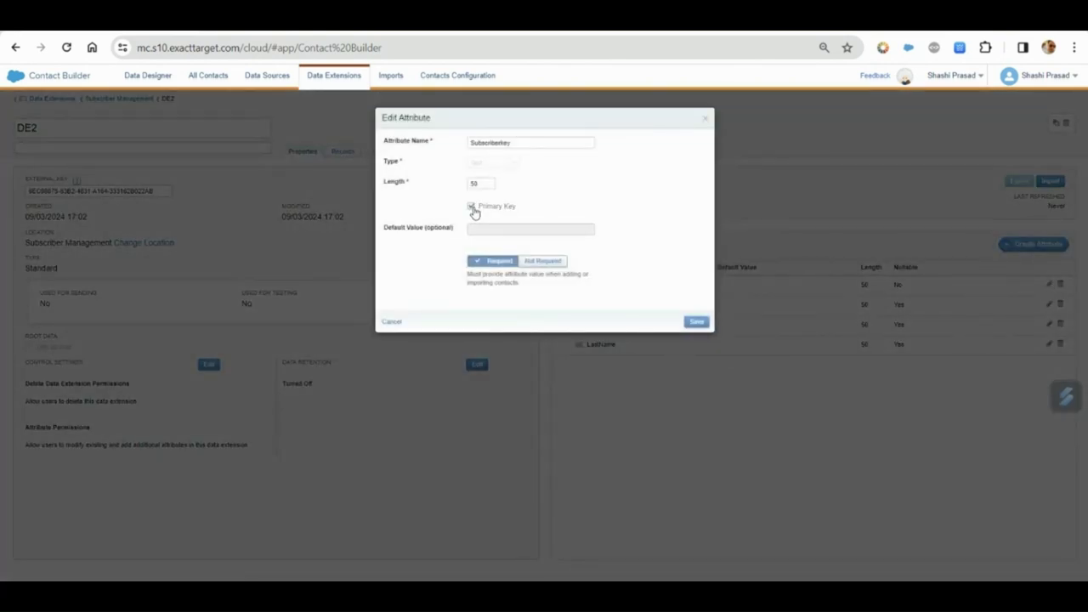
pyautogui.click(698, 323)
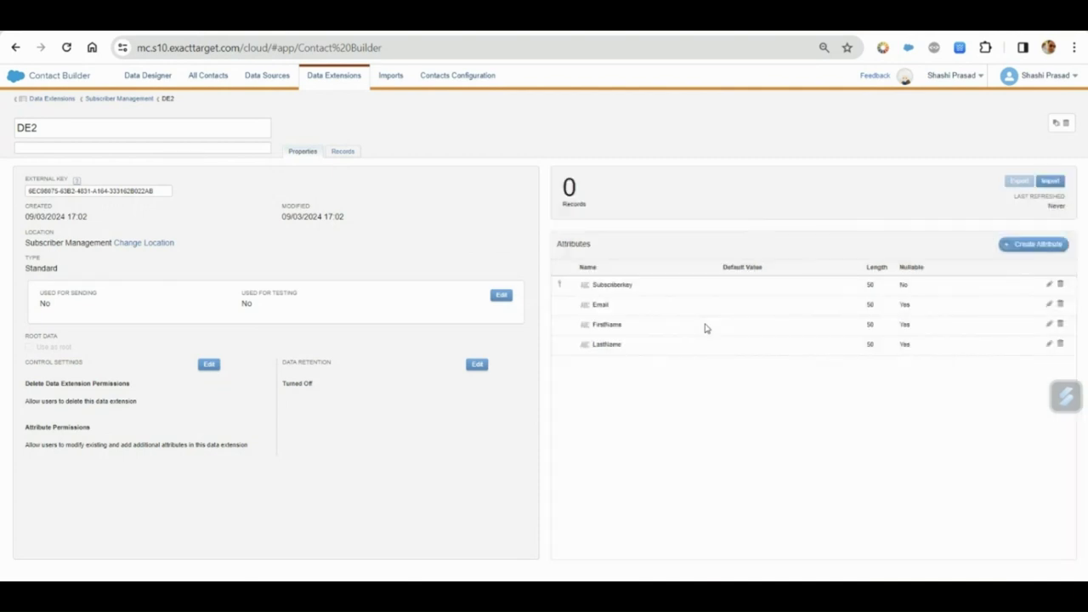
# Make DE2 sendable, relating Subscriberkey to Subscriber Key
pyautogui.click(503, 297)
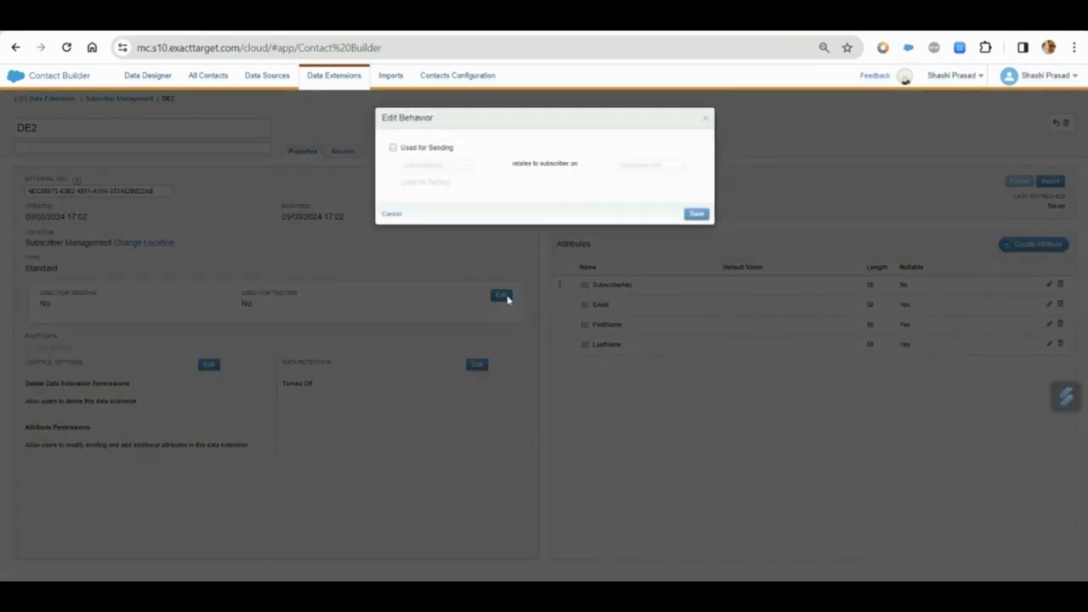
pyautogui.click(426, 149)
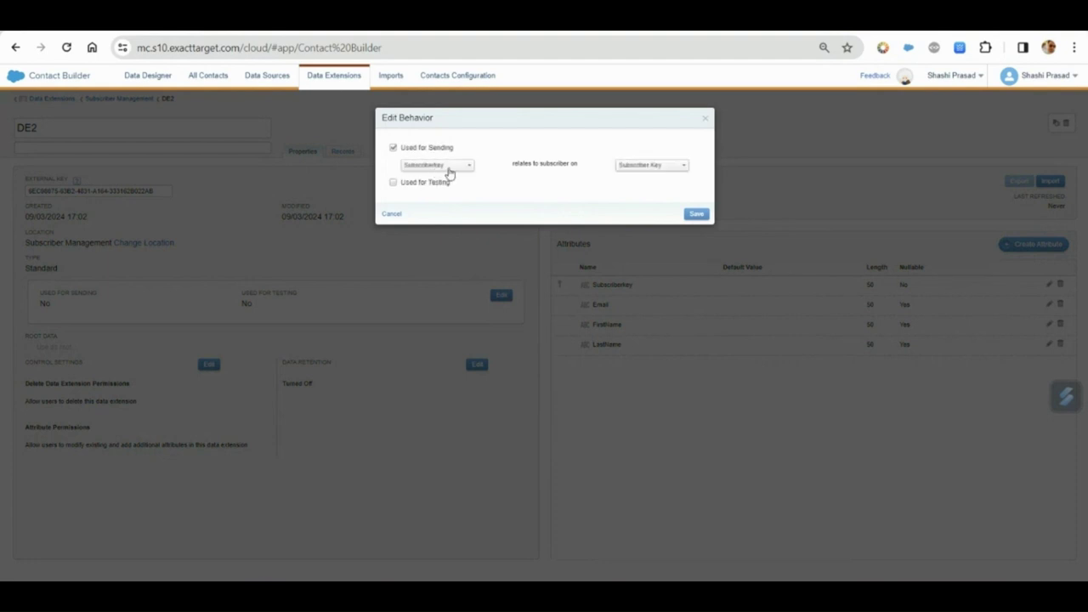
pyautogui.click(696, 215)
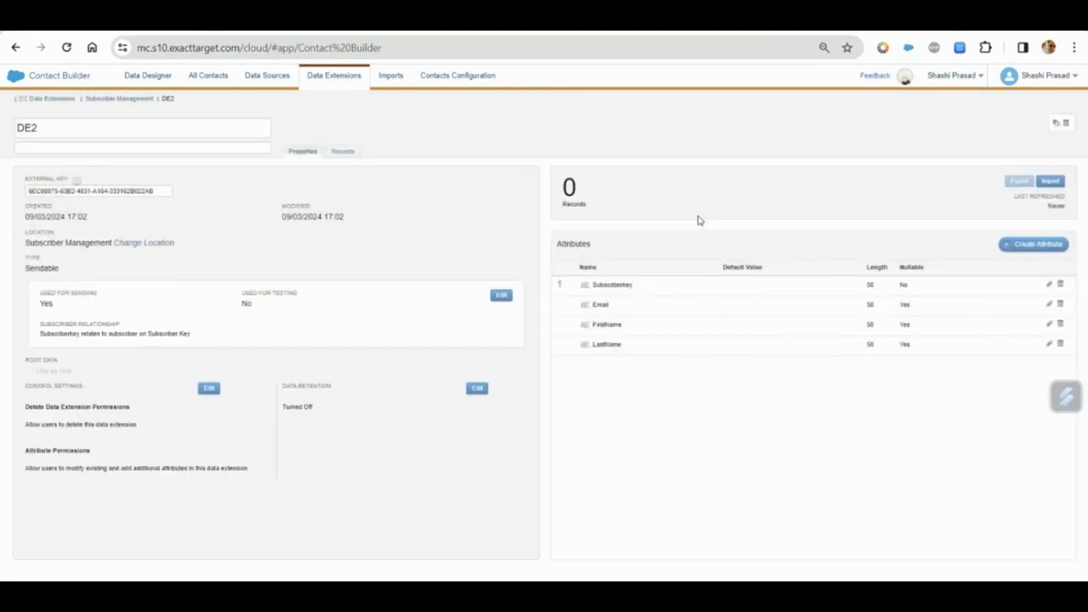
# Copy DE2 into a new data extension named DE3
pyautogui.click(1056, 124)
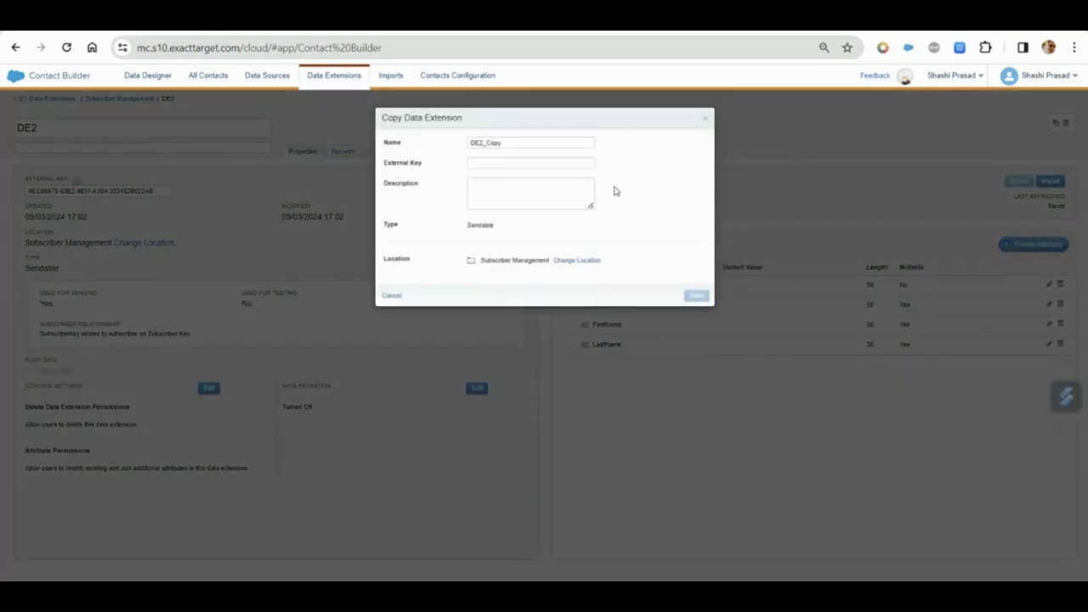
pyautogui.moveTo(520, 141); pyautogui.dragTo(423, 140)
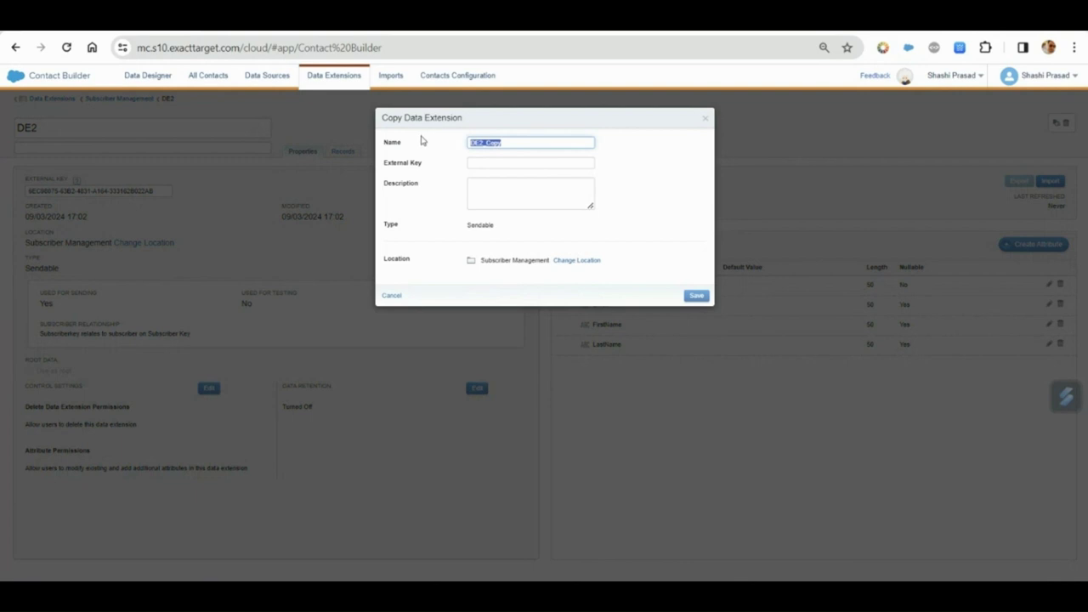
pyautogui.write('De3E3')
pyautogui.click(693, 296)
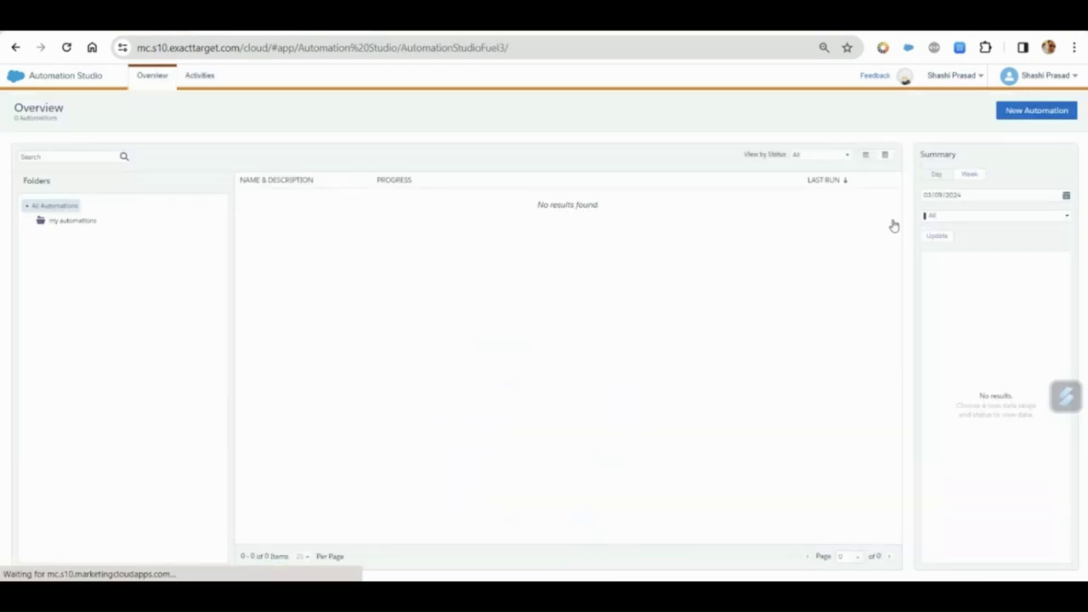
# Create a new automation named High Water Mark
pyautogui.click(1038, 113)
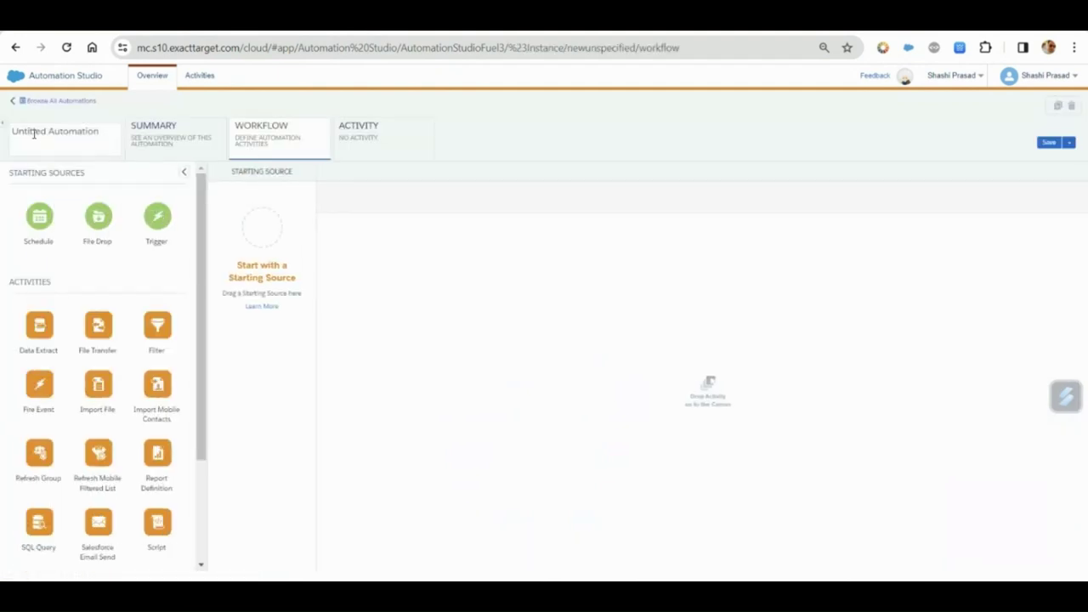
pyautogui.click(49, 139)
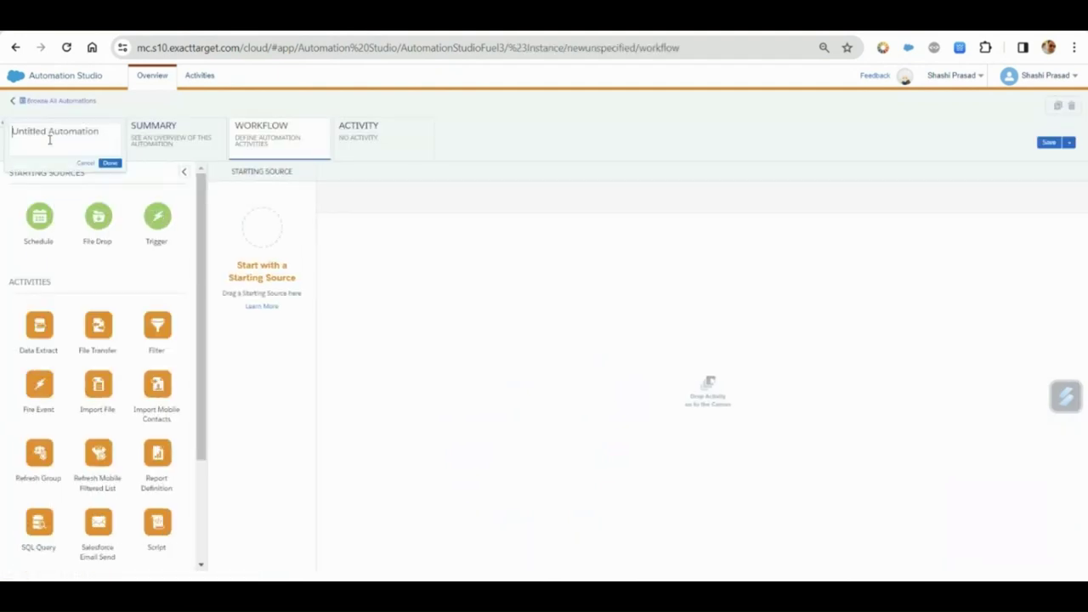
pyautogui.write('High Water mar')
pyautogui.press('BackSpace')
pyautogui.press('BackSpace')
pyautogui.write('Maa')
pyautogui.click(110, 162)
# Give it a schedule starting 10/03/2024, repeating hourly and never ending
pyautogui.moveTo(36, 214); pyautogui.dragTo(261, 243)
pyautogui.click(272, 286)
pyautogui.click(572, 270)
pyautogui.click(526, 347)
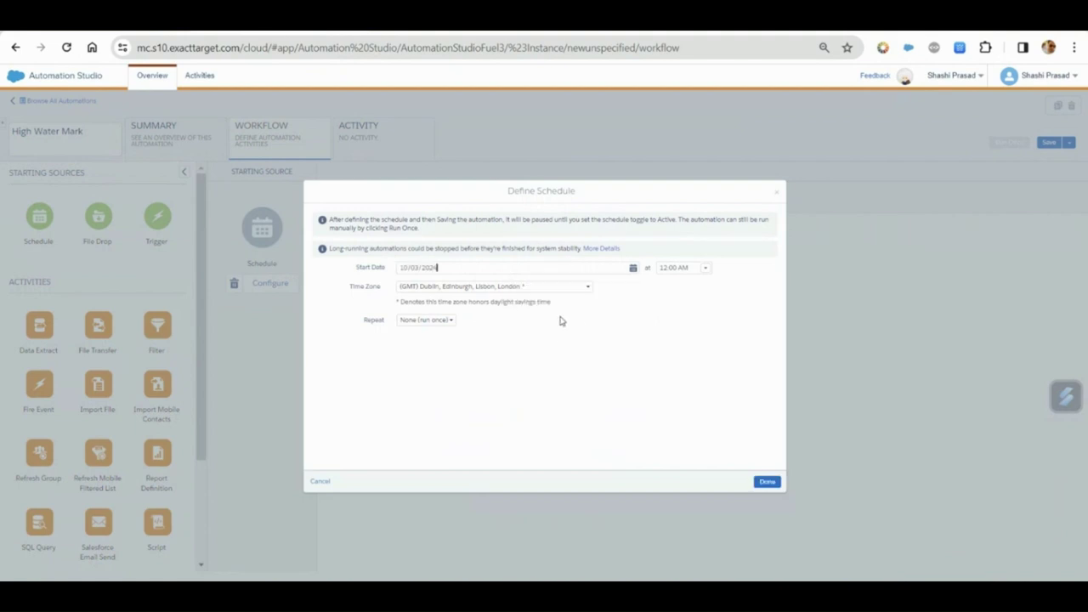
pyautogui.click(436, 321)
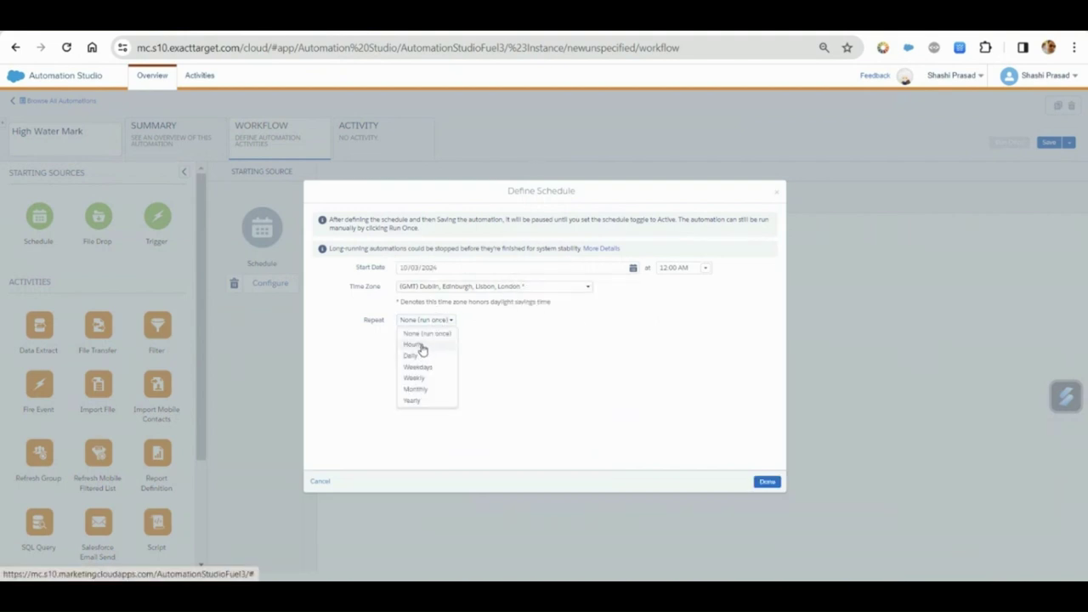
pyautogui.click(419, 346)
pyautogui.click(423, 339)
pyautogui.click(412, 352)
pyautogui.click(767, 482)
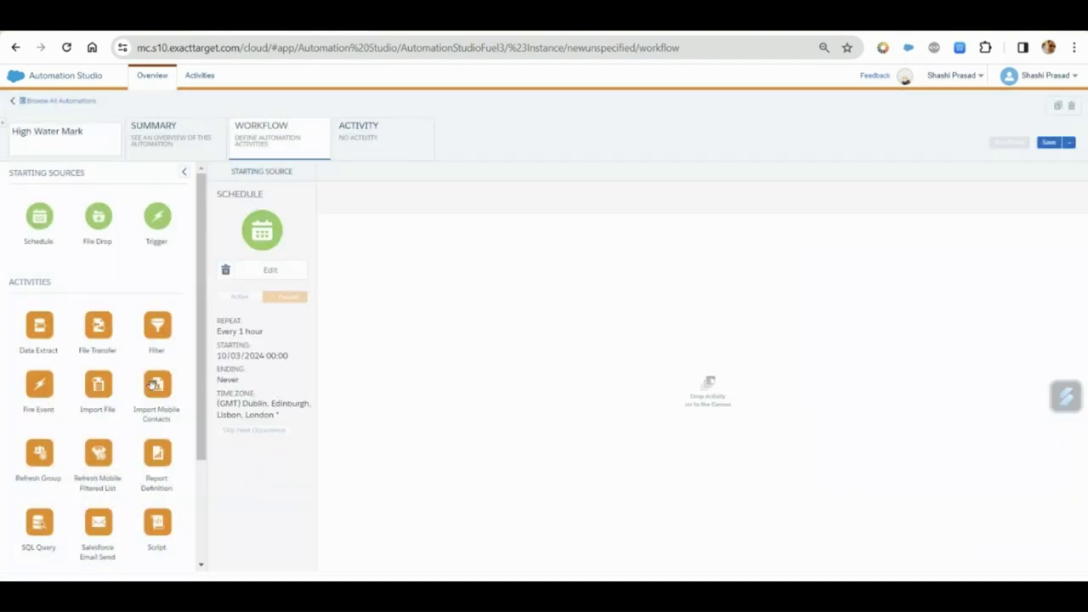
pyautogui.scroll(-1, 143, 384)
# Add a SQL Query step and start creating a new query activity for it
pyautogui.moveTo(31, 453); pyautogui.dragTo(371, 249)
pyautogui.click(414, 281)
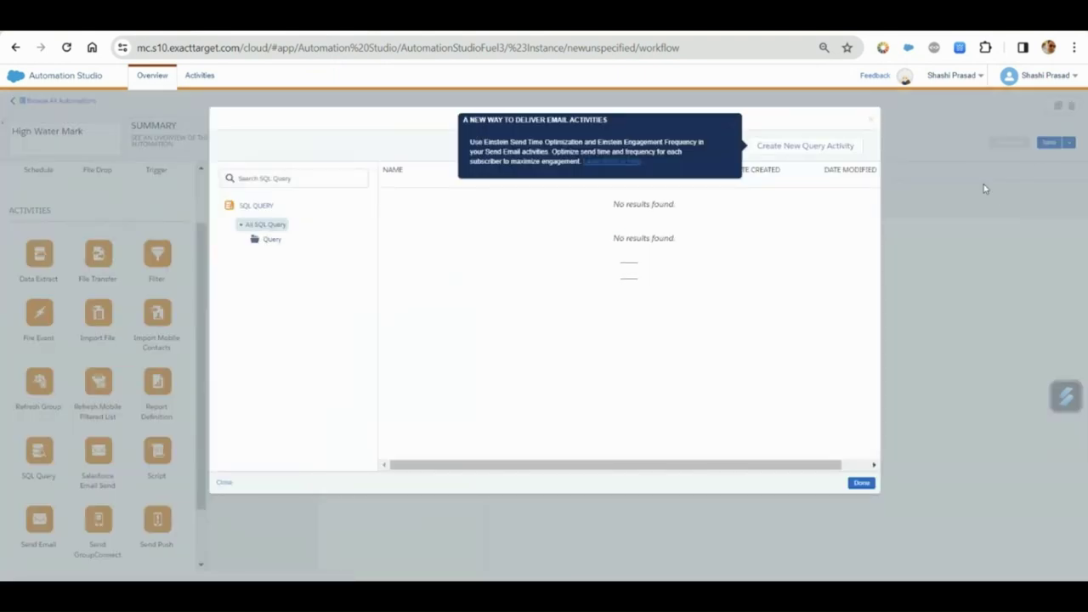
pyautogui.click(734, 125)
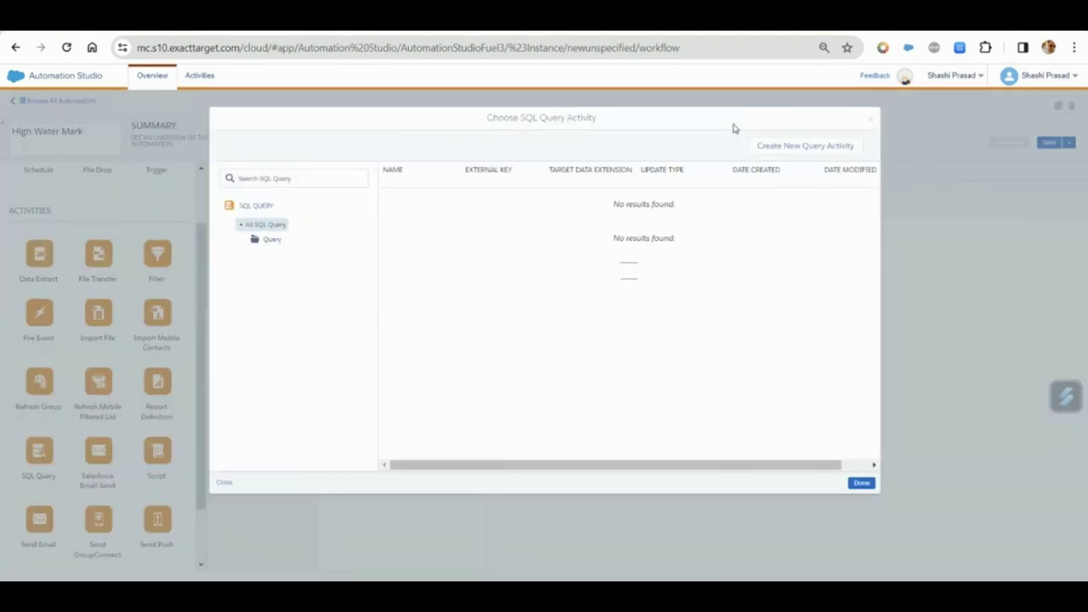
pyautogui.click(790, 151)
# Name the activity High Water Mark, with the same external key, in the Query folder
pyautogui.click(319, 210)
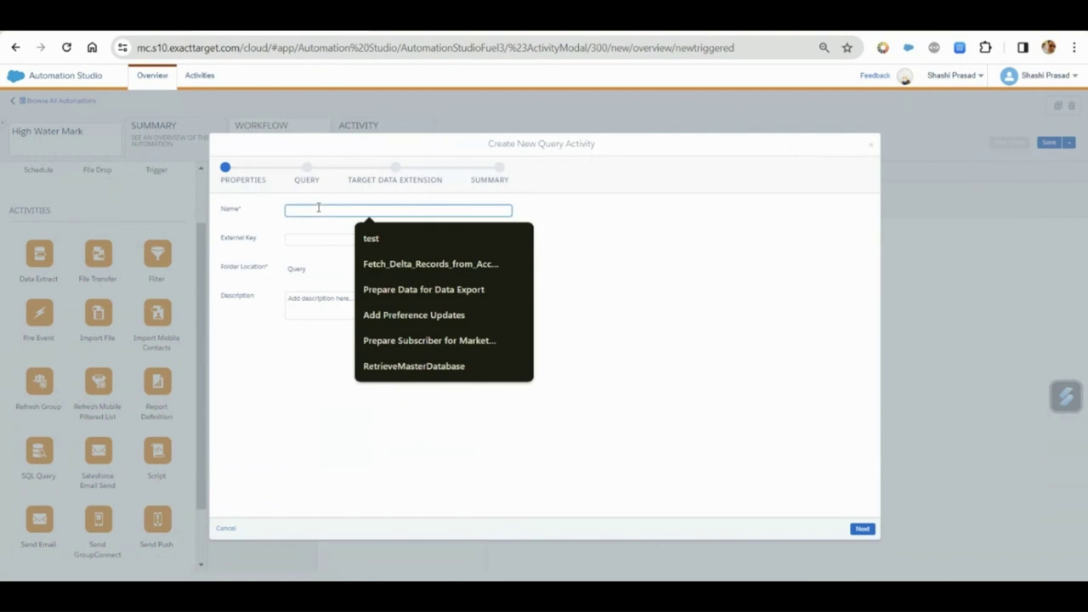
pyautogui.write('High Water Mark')
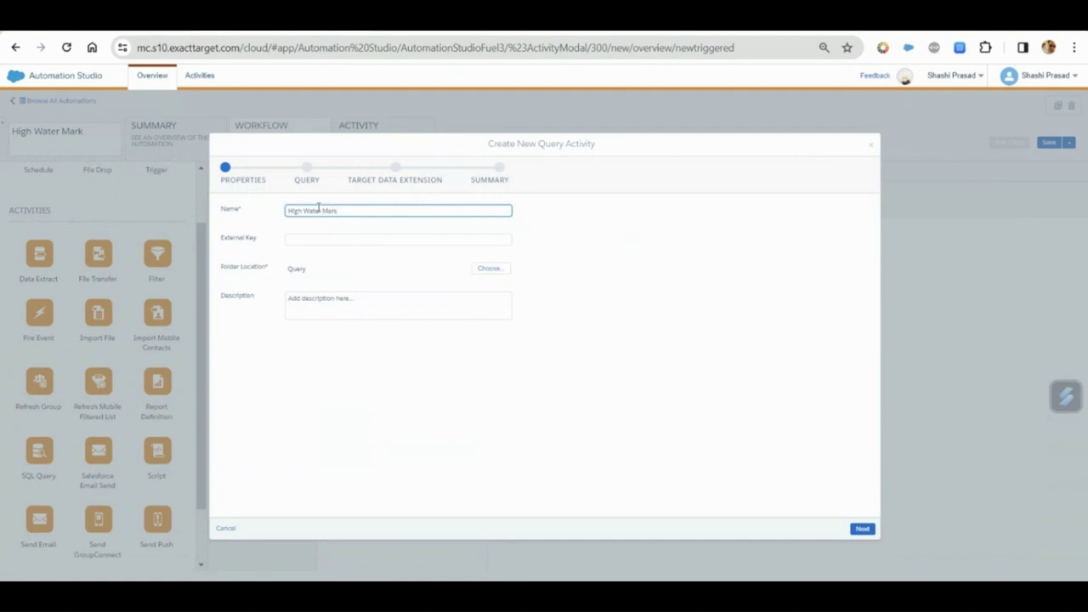
pyautogui.moveTo(333, 219); pyautogui.dragTo(236, 206)
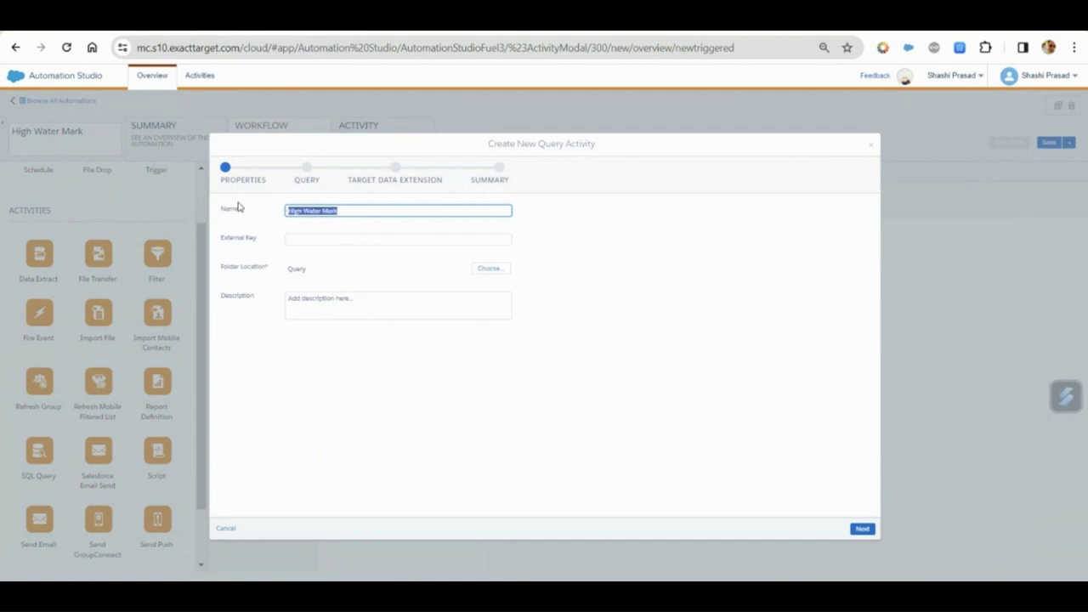
pyautogui.click(337, 241)
pyautogui.hotkey('ctrl', 'v')
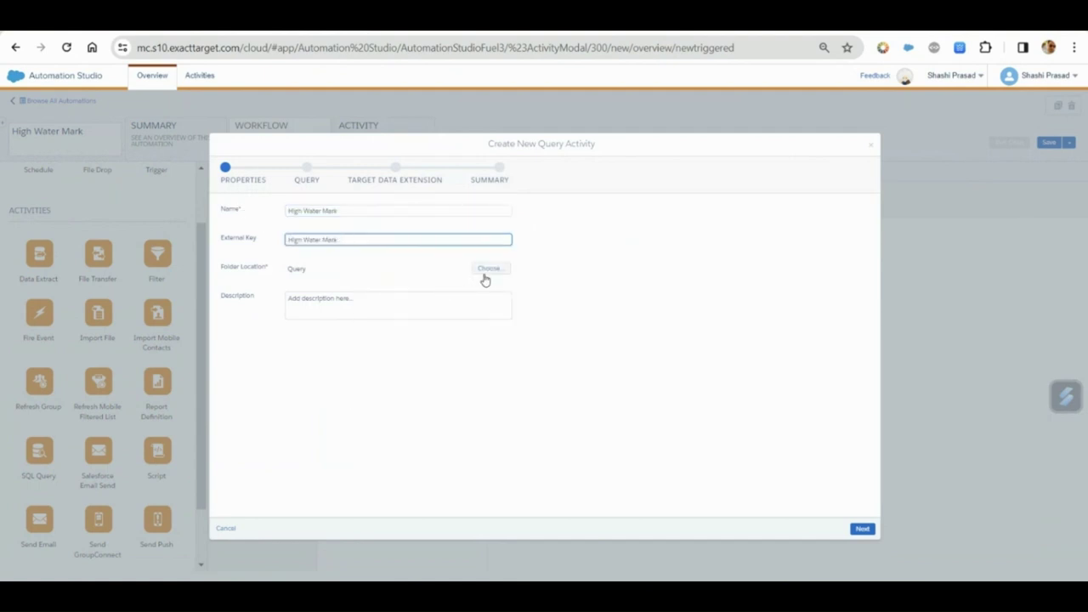
pyautogui.click(483, 274)
pyautogui.click(465, 400)
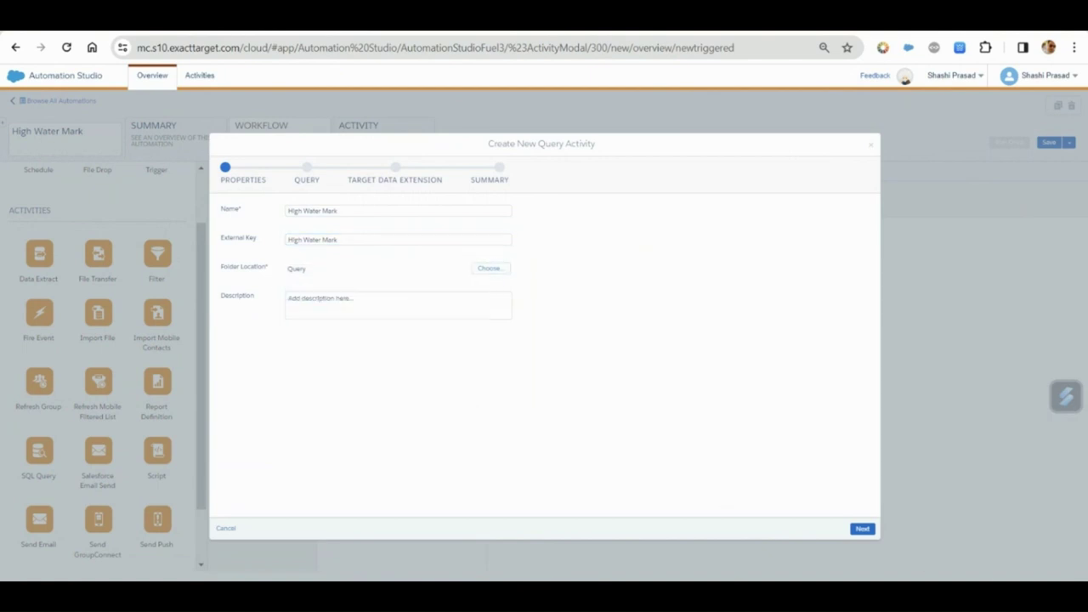
pyautogui.click(863, 528)
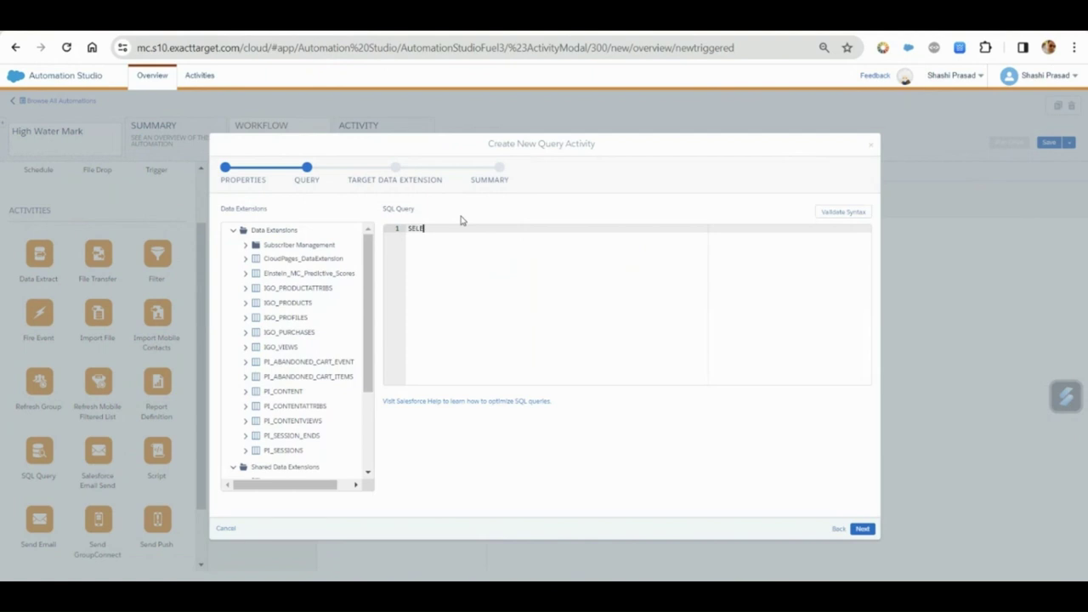
# Write SELECT Subscriberkey, Email, FirstName, LastName FROM [DE1] WHERE Email is not null and validate it
pyautogui.write('SELECT')
pyautogui.press('Return')
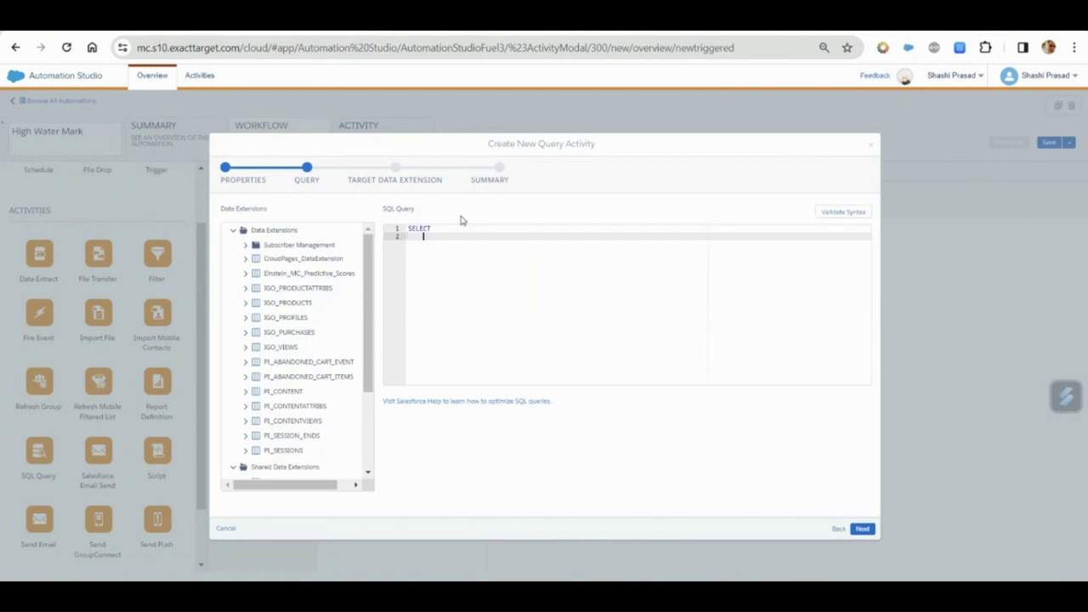
pyautogui.click(245, 246)
pyautogui.moveTo(268, 274); pyautogui.dragTo(430, 238)
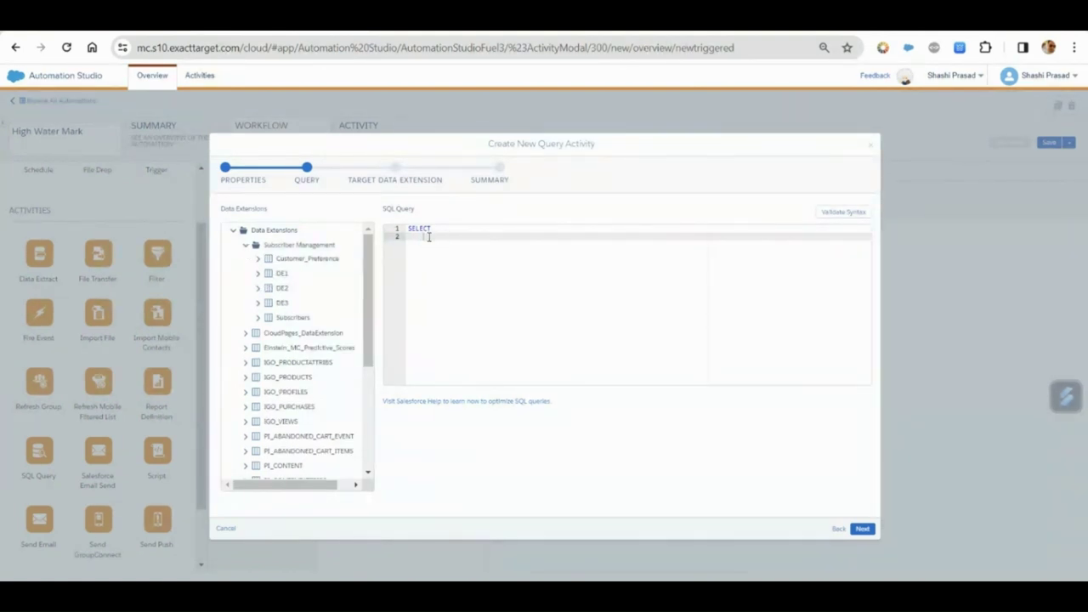
pyautogui.write('Subscriberkey, Email, FirstName, LastName,')
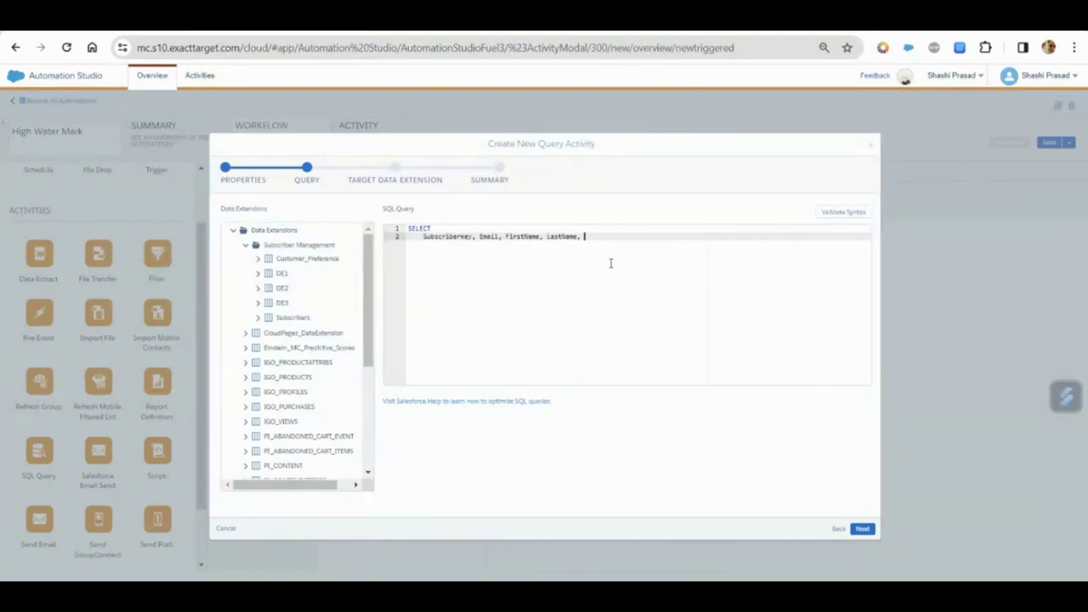
pyautogui.press('Return')
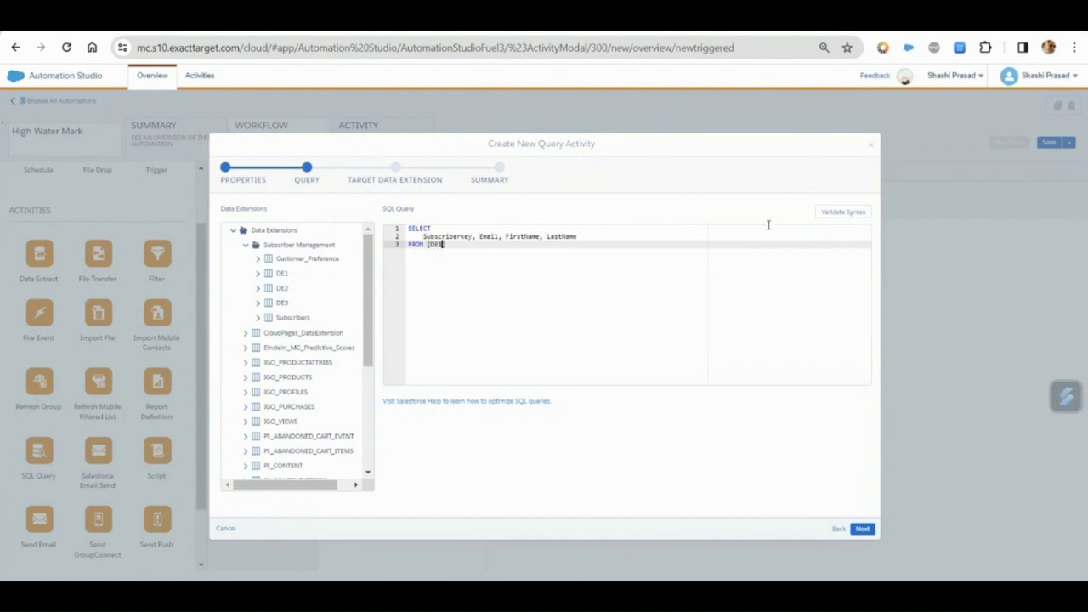
pyautogui.click(843, 213)
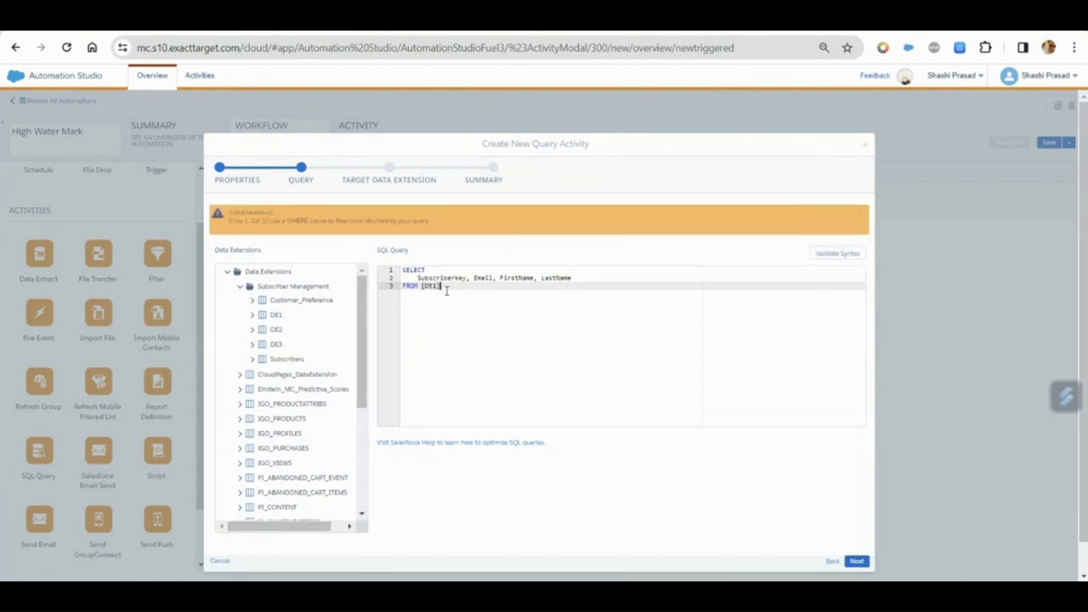
pyautogui.press('Return')
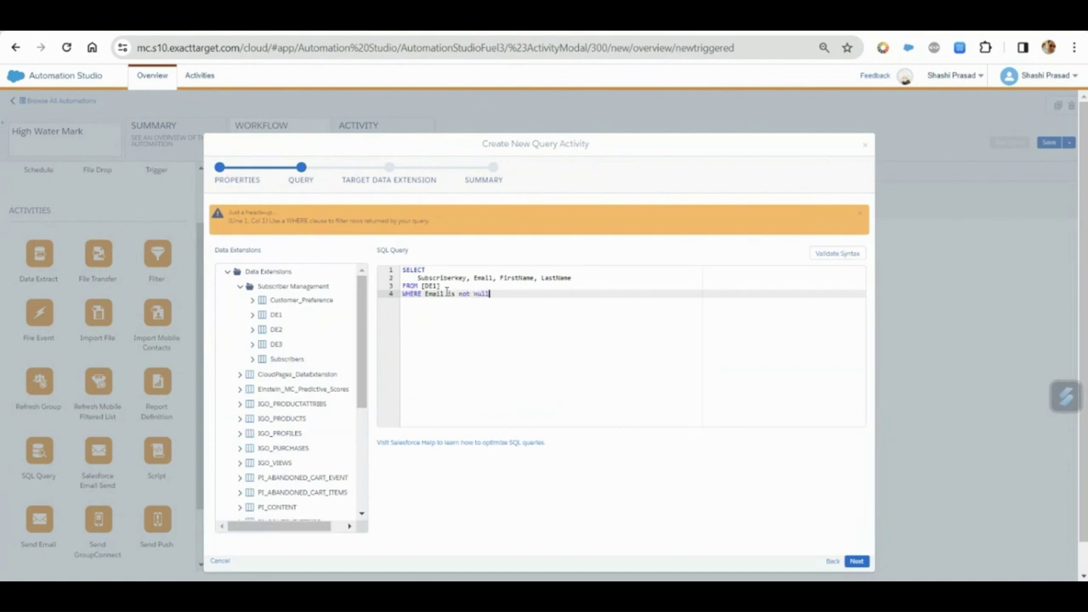
pyautogui.click(856, 561)
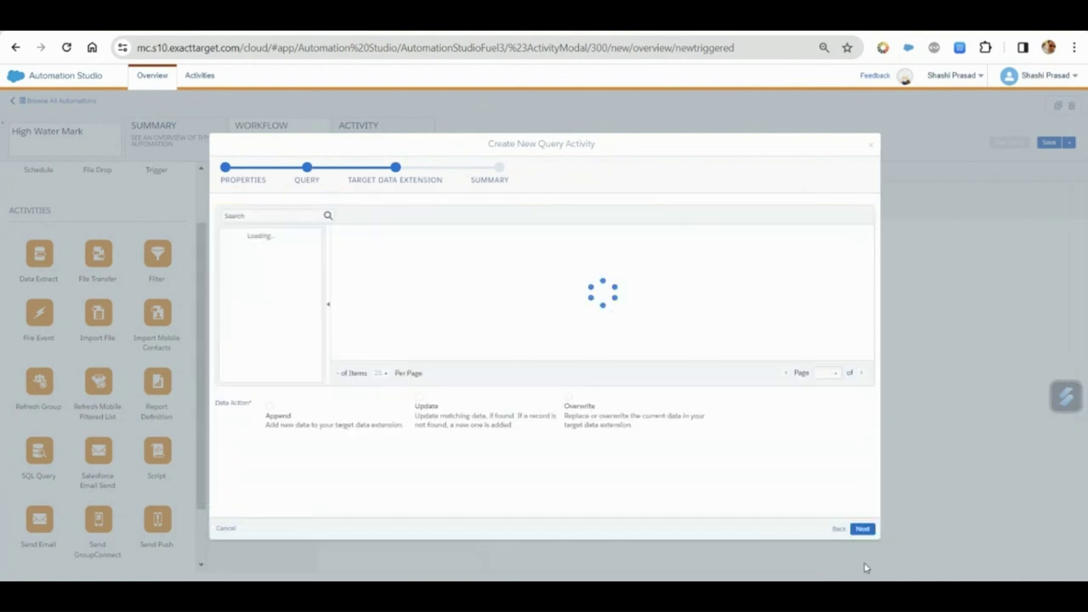
# Set the query to overwrite DE2, finish the activity, and save the High Water Mark automation
pyautogui.click(574, 407)
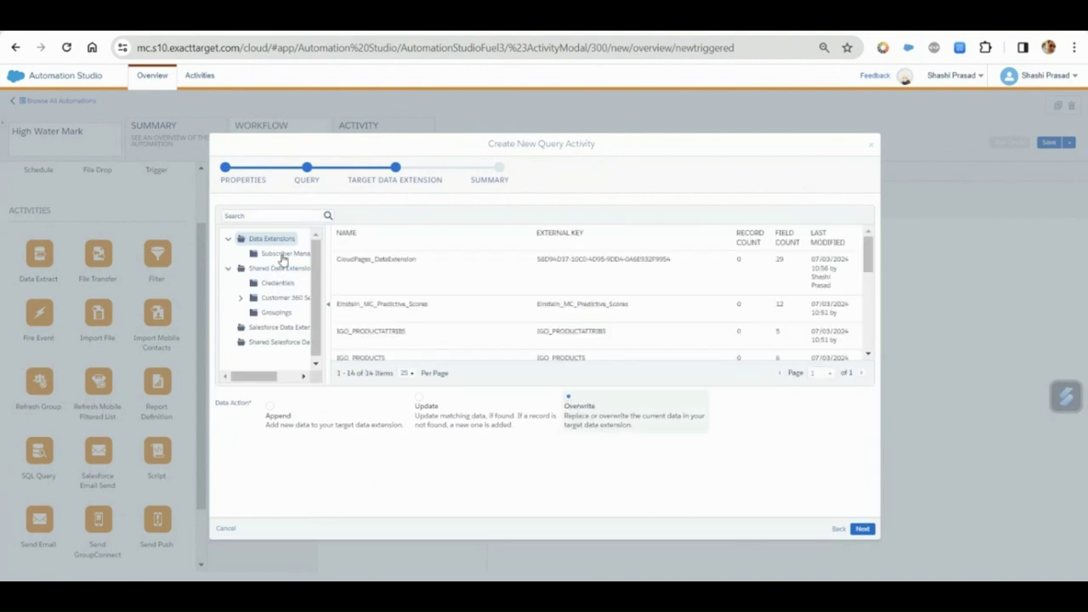
pyautogui.click(283, 255)
pyautogui.scroll(-1, 405, 323)
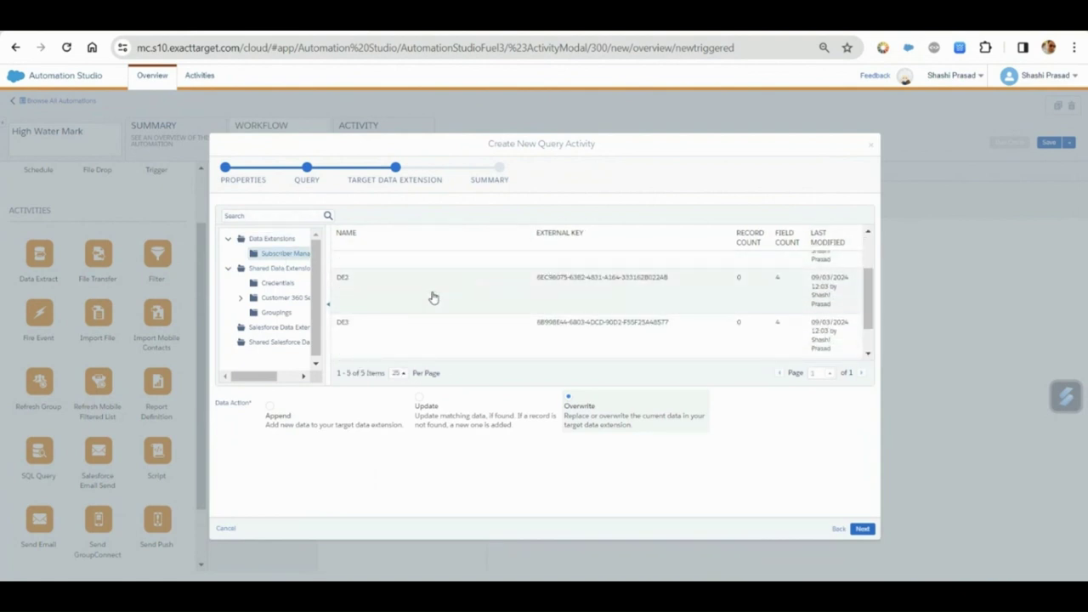
pyautogui.click(432, 298)
pyautogui.click(863, 528)
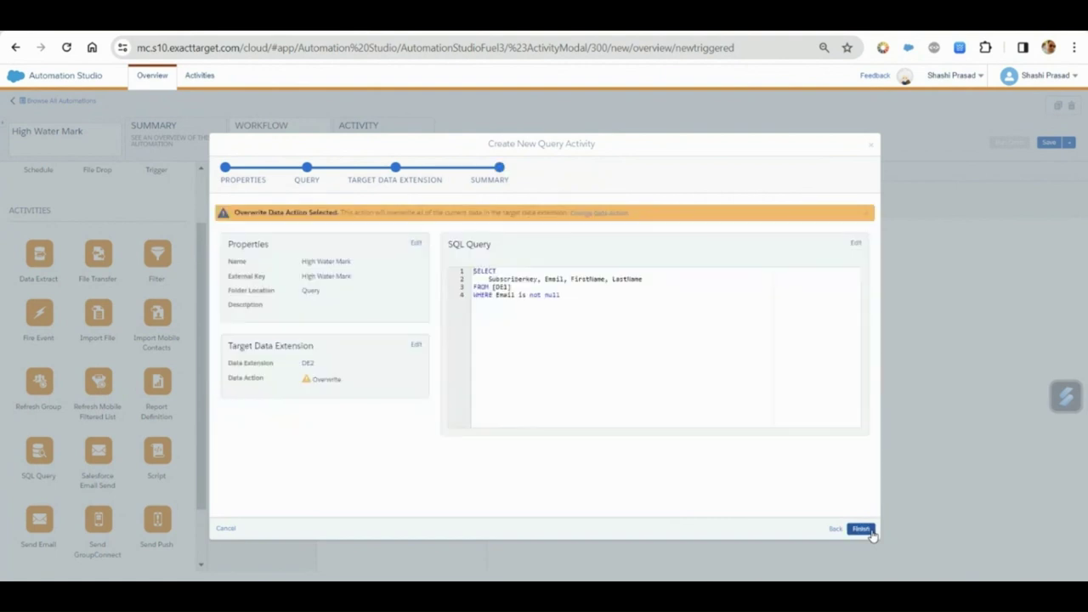
pyautogui.click(861, 529)
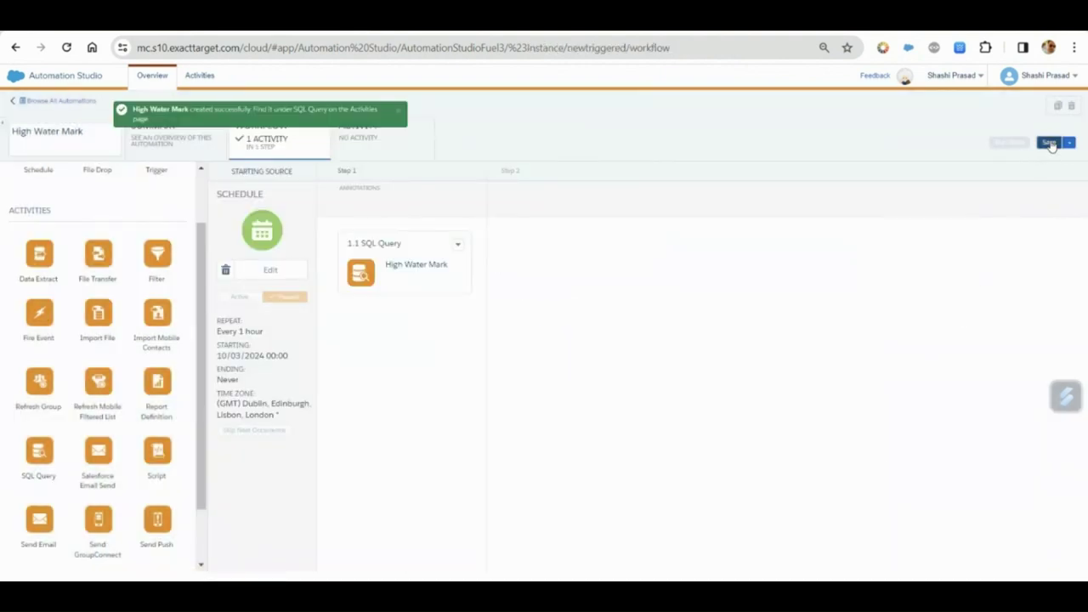
pyautogui.click(1048, 142)
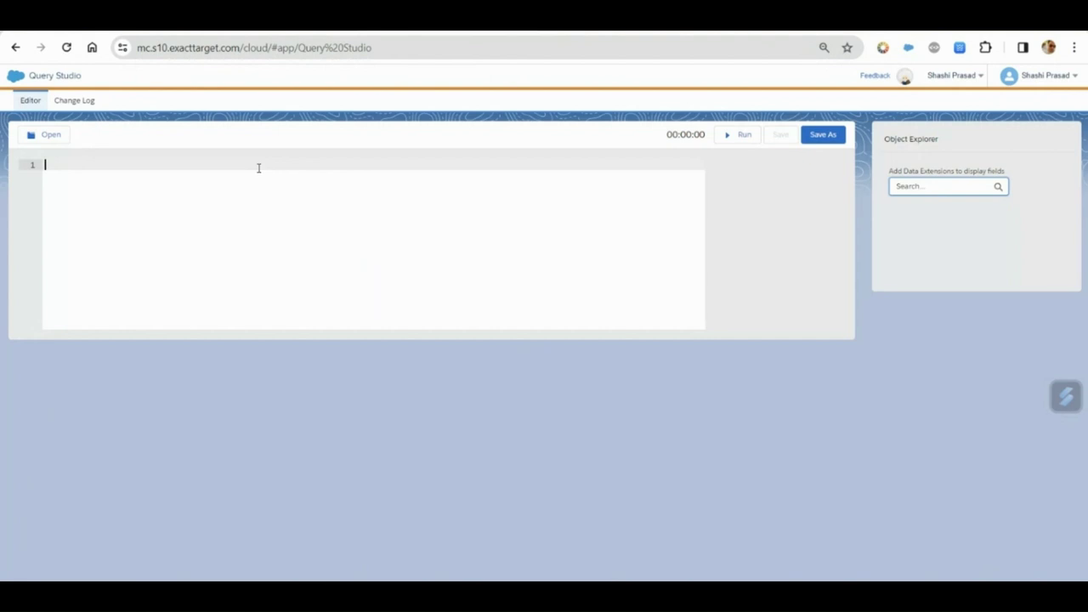
# Query _customObjectKey as Idexing from [DE2] in Query Studio and run it, returning 0 rows
pyautogui.write('le')
pyautogui.write('ct _customObjectKey from')
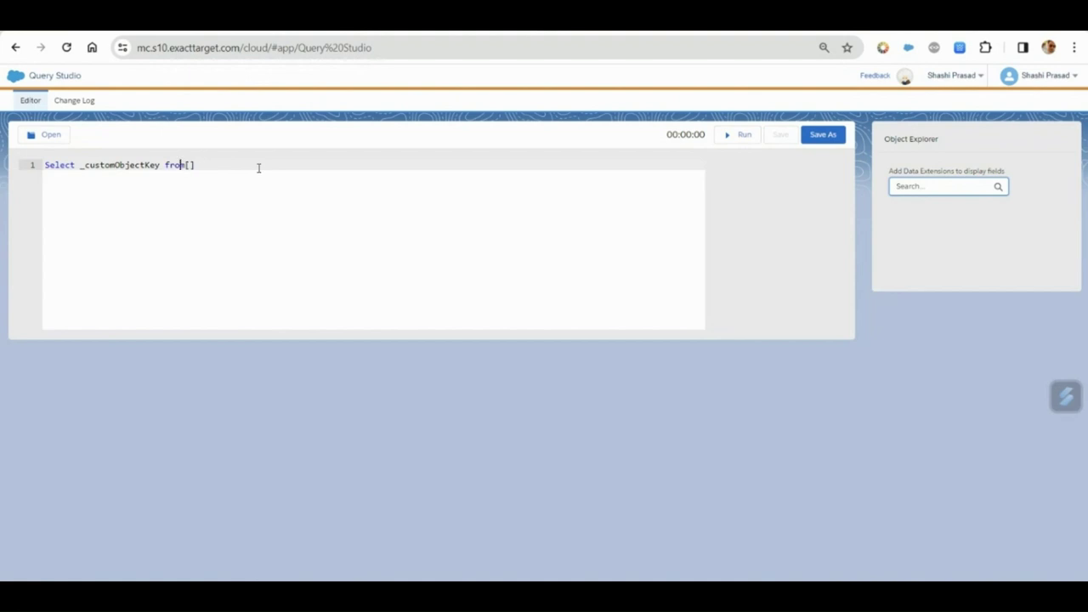
pyautogui.write(' [DE2')
pyautogui.click(729, 138)
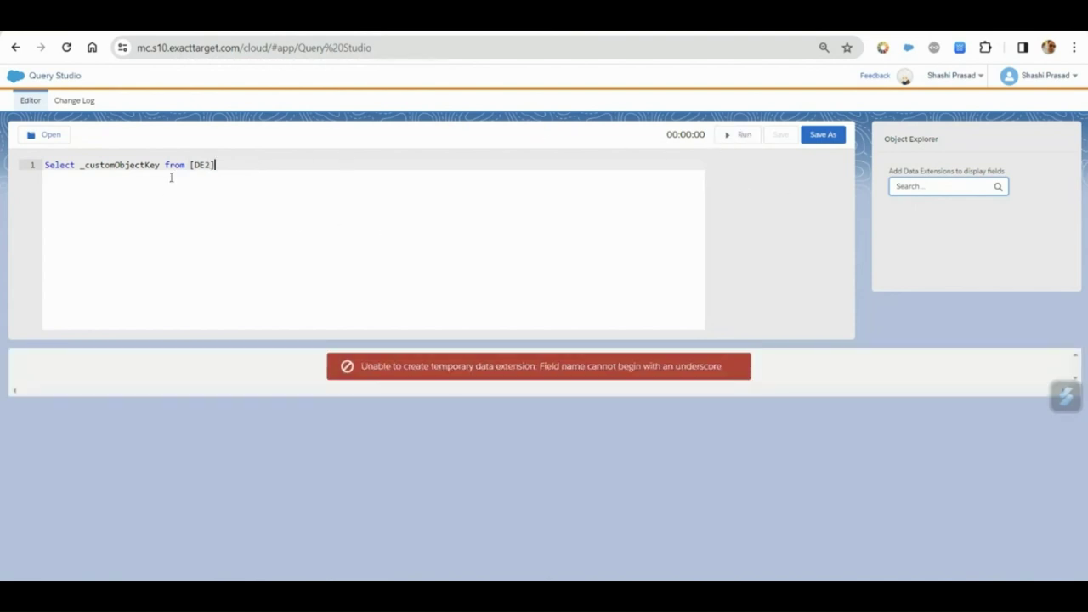
pyautogui.write('as Index')
pyautogui.press('BackSpace')
pyautogui.press('BackSpace')
pyautogui.press('BackSpace')
pyautogui.press('BackSpace')
pyautogui.press('BackSpace')
pyautogui.write('dexing')
pyautogui.click(728, 136)
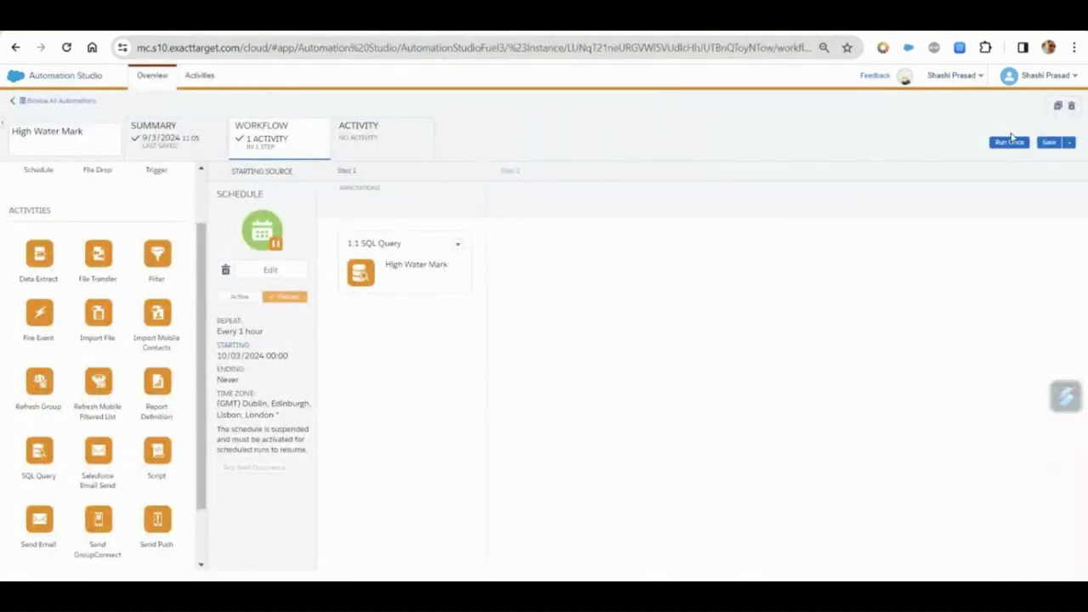
# Run High Water Mark once with Step 1 and confirm the run log shows Complete at 100%
pyautogui.click(1011, 144)
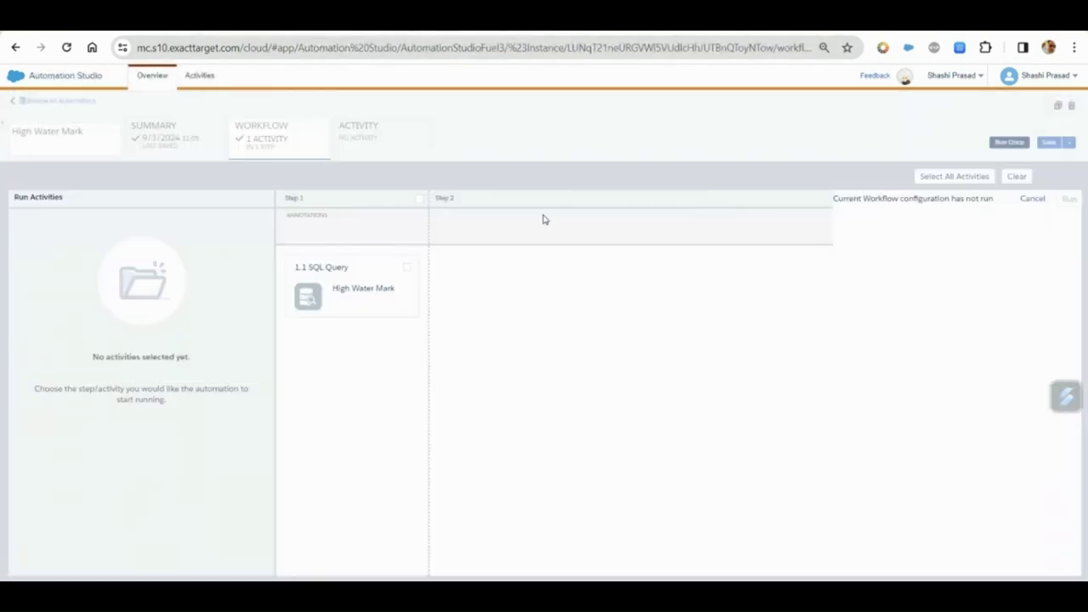
pyautogui.click(419, 198)
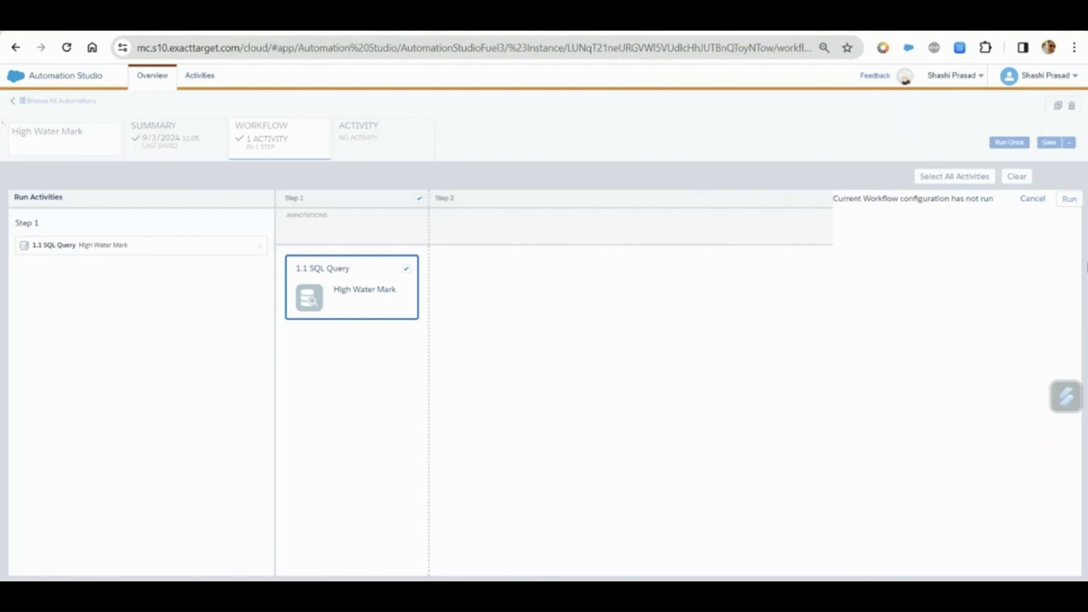
pyautogui.click(1070, 200)
pyautogui.click(818, 459)
pyautogui.click(382, 134)
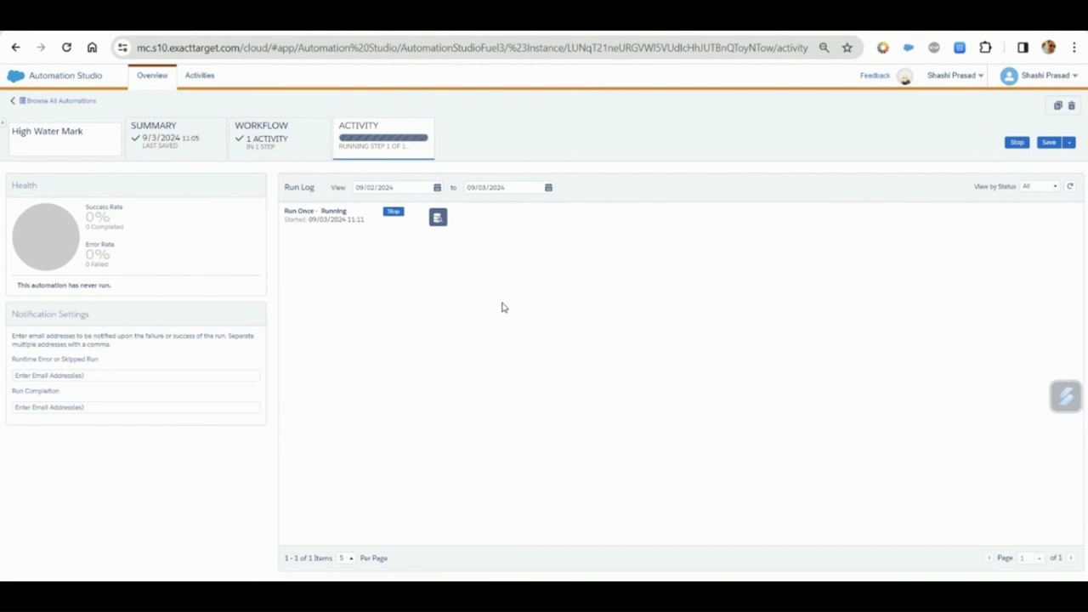
pyautogui.click(303, 145)
pyautogui.click(378, 149)
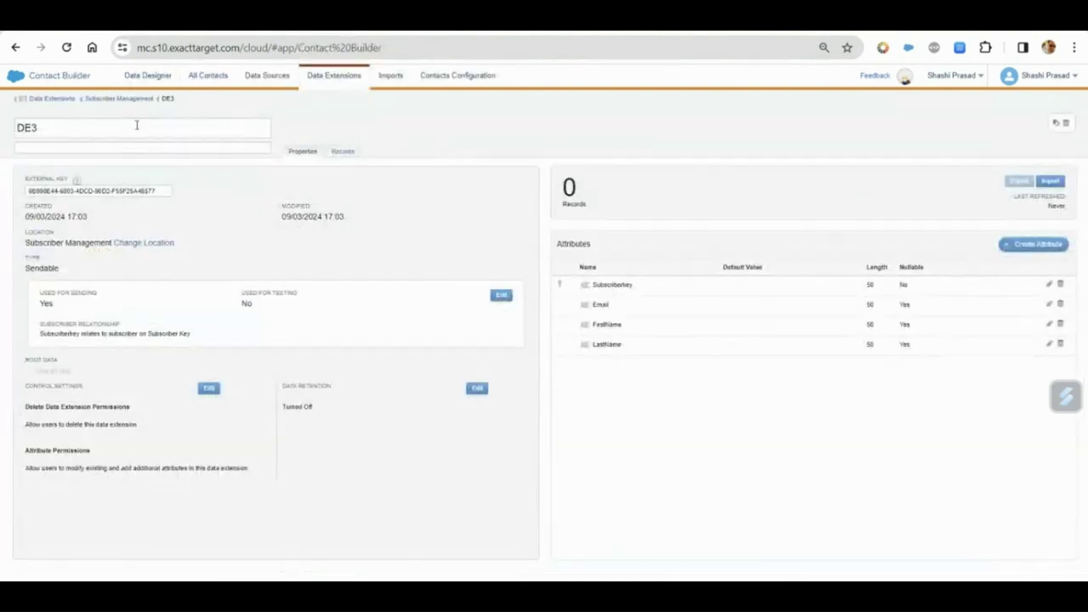
pyautogui.click(135, 101)
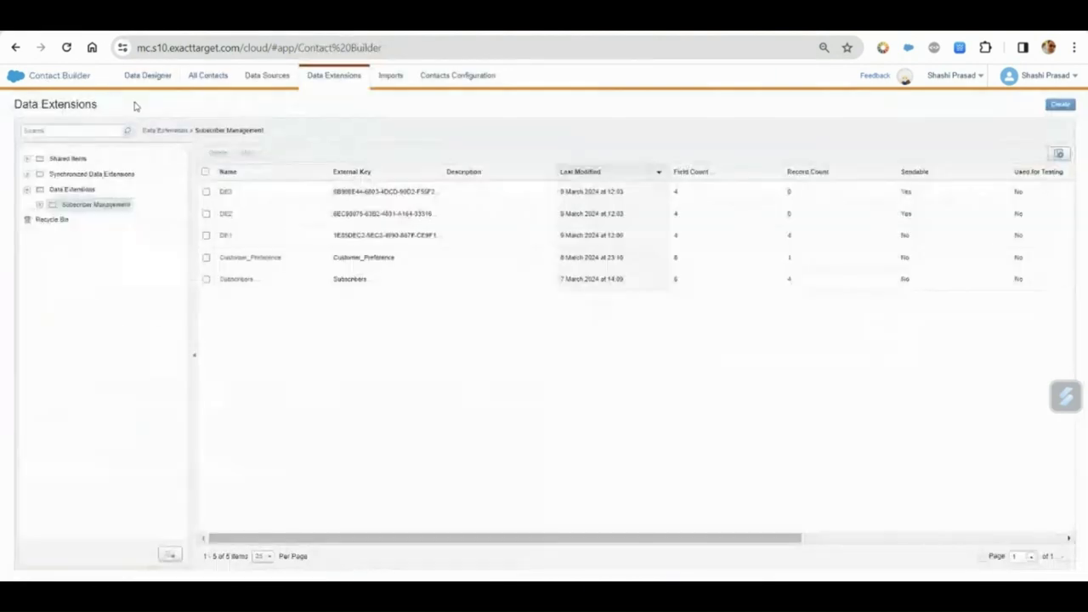
pyautogui.click(227, 215)
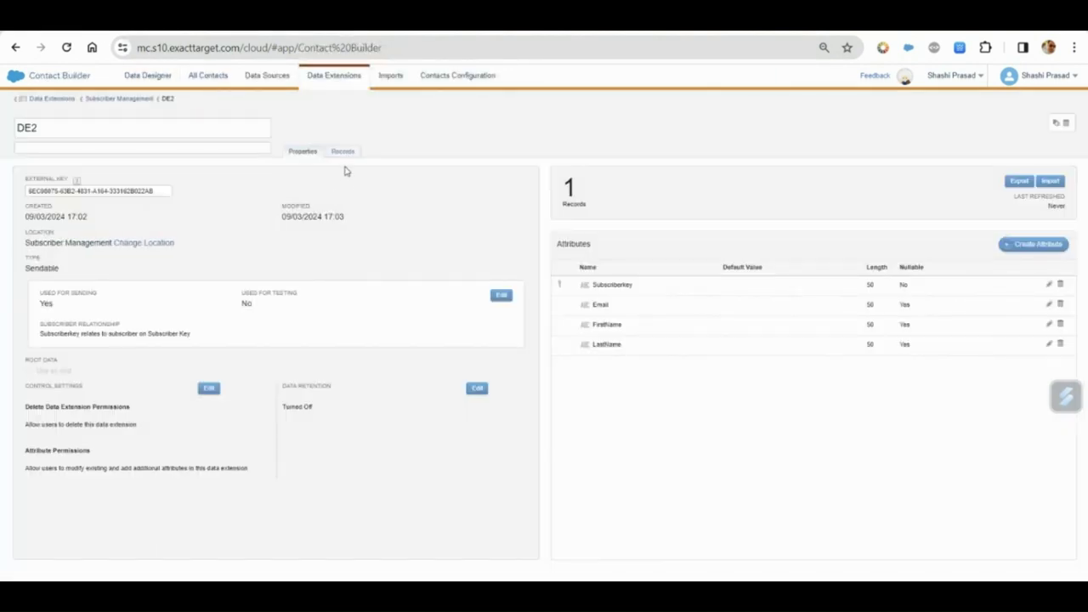
pyautogui.click(343, 152)
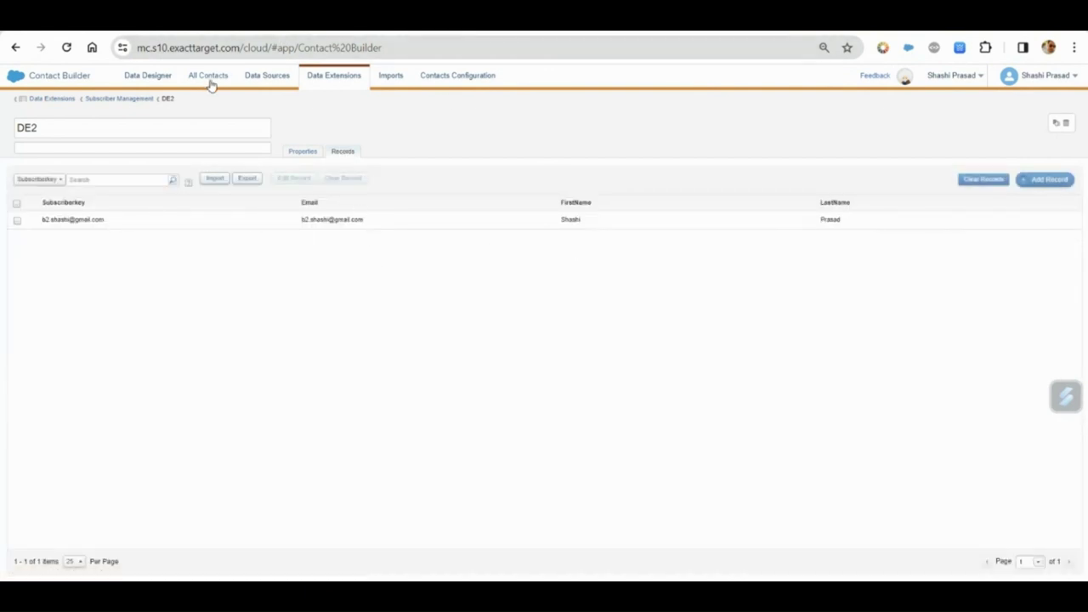
pyautogui.click(129, 100)
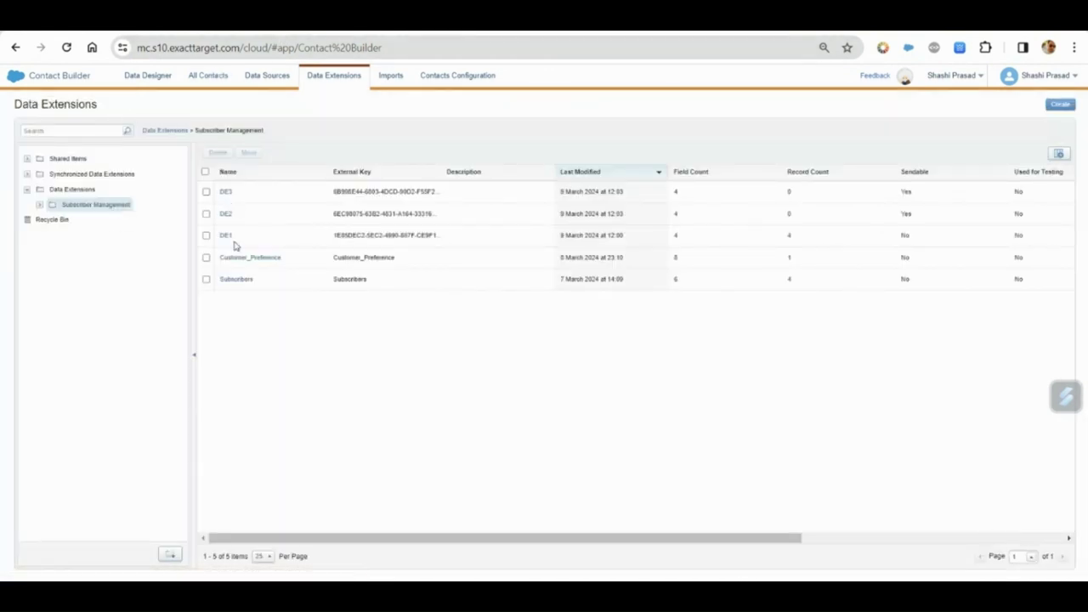
pyautogui.click(226, 236)
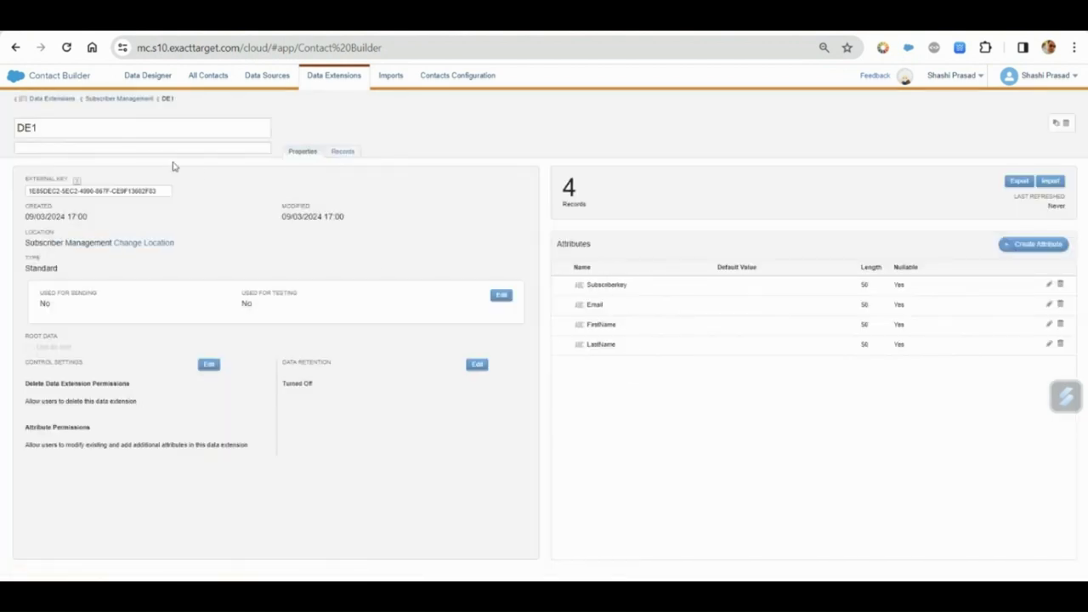
pyautogui.click(143, 99)
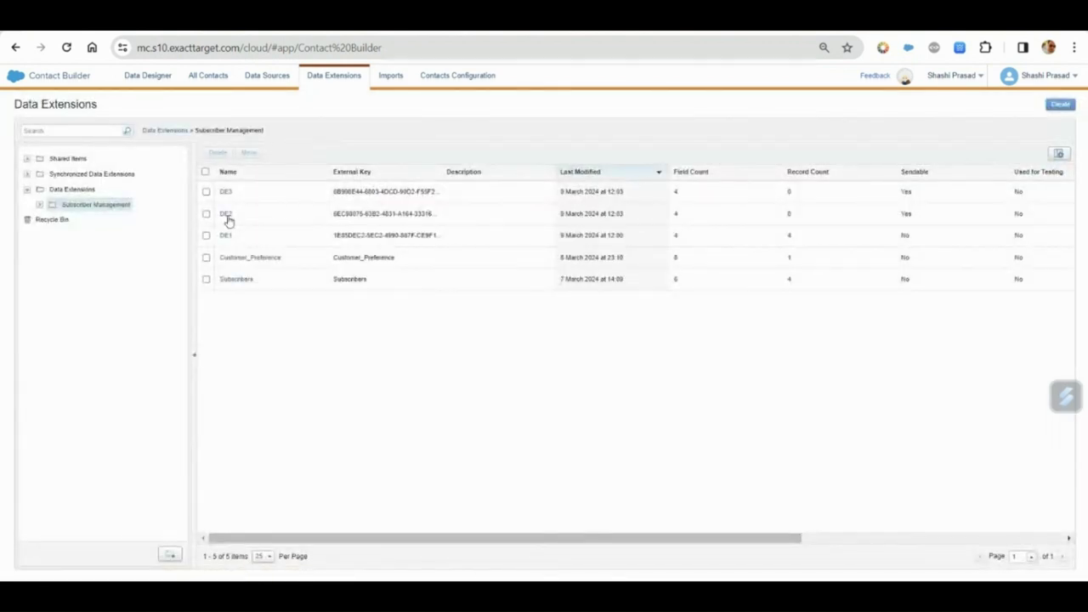
pyautogui.click(225, 215)
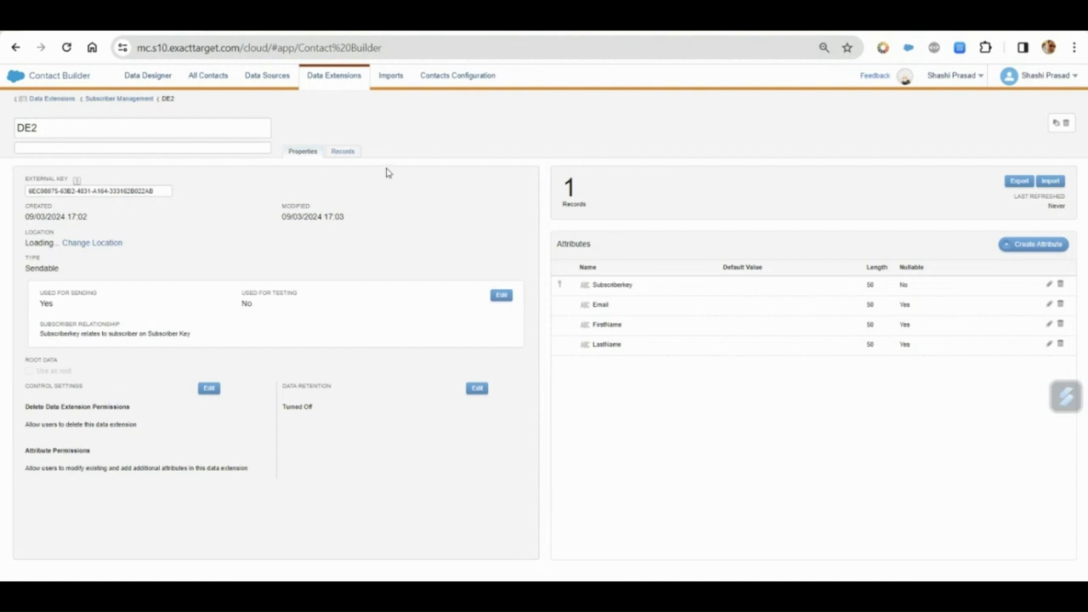
pyautogui.click(350, 152)
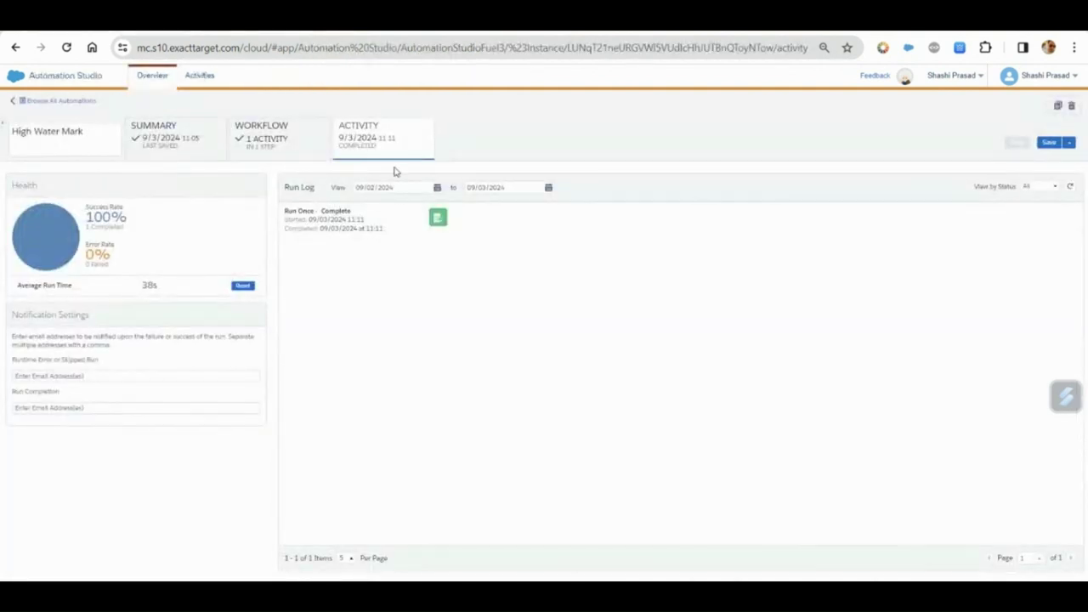
# Review the SQL Query activity's DE1-to-DE2 overwrite query, then finish and save the automation
pyautogui.click(281, 136)
pyautogui.click(458, 247)
pyautogui.click(476, 276)
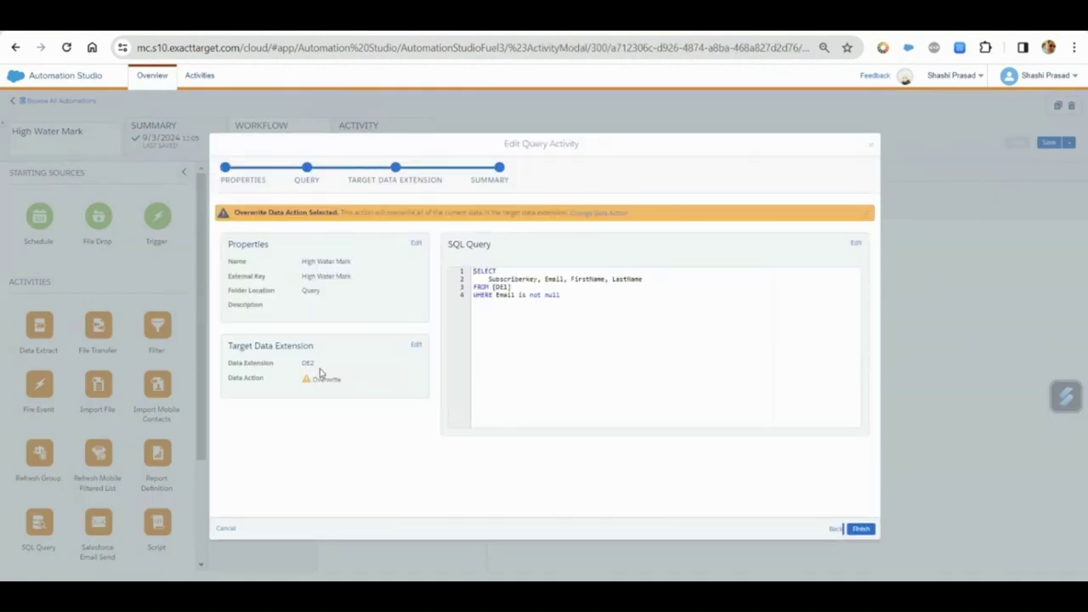
pyautogui.doubleClick(513, 280)
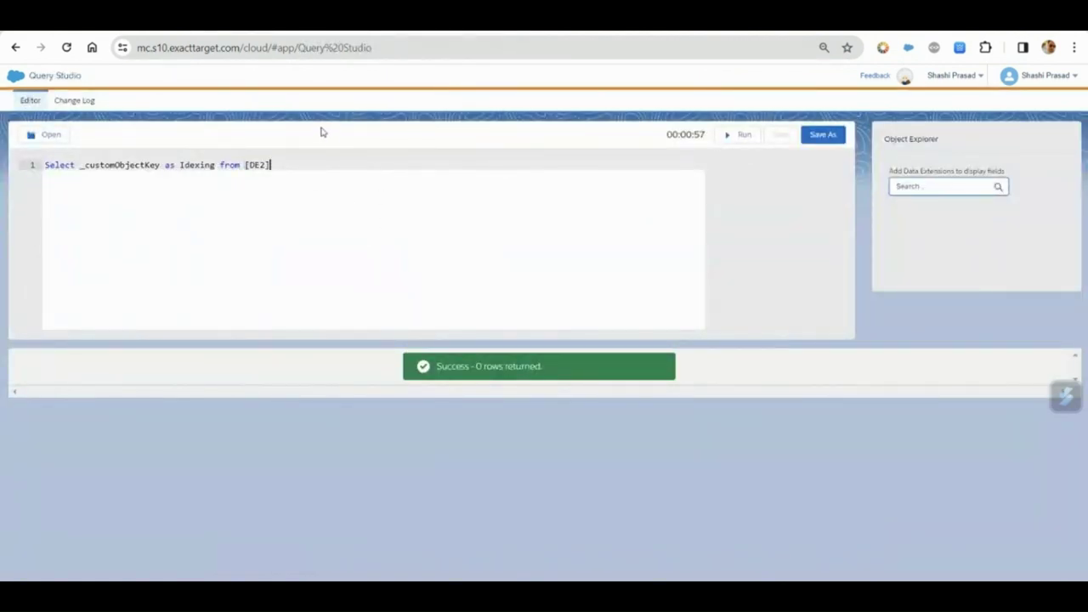
pyautogui.click(736, 136)
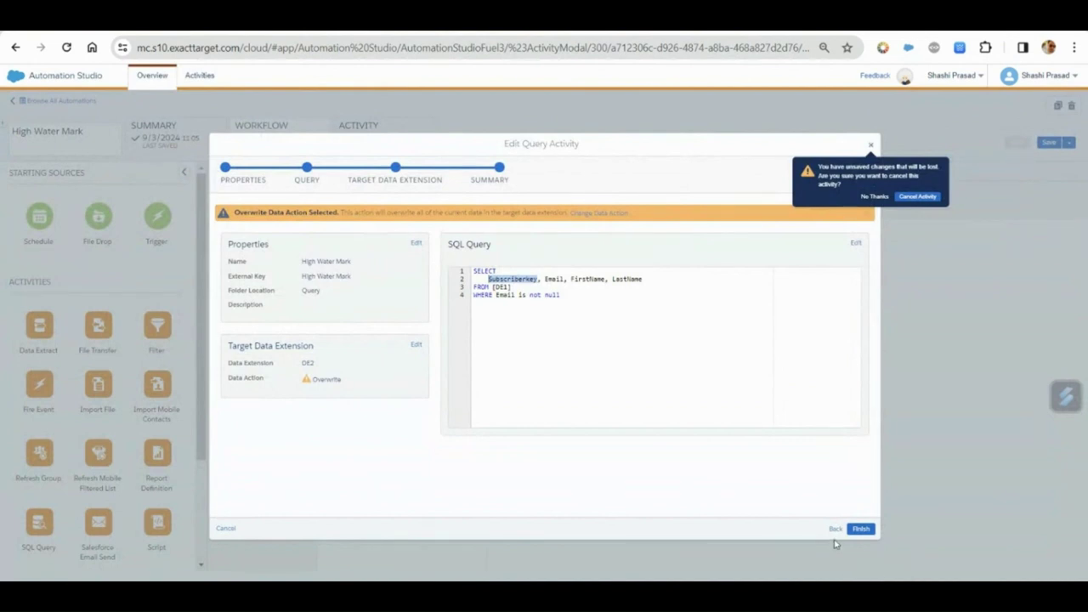
pyautogui.click(859, 530)
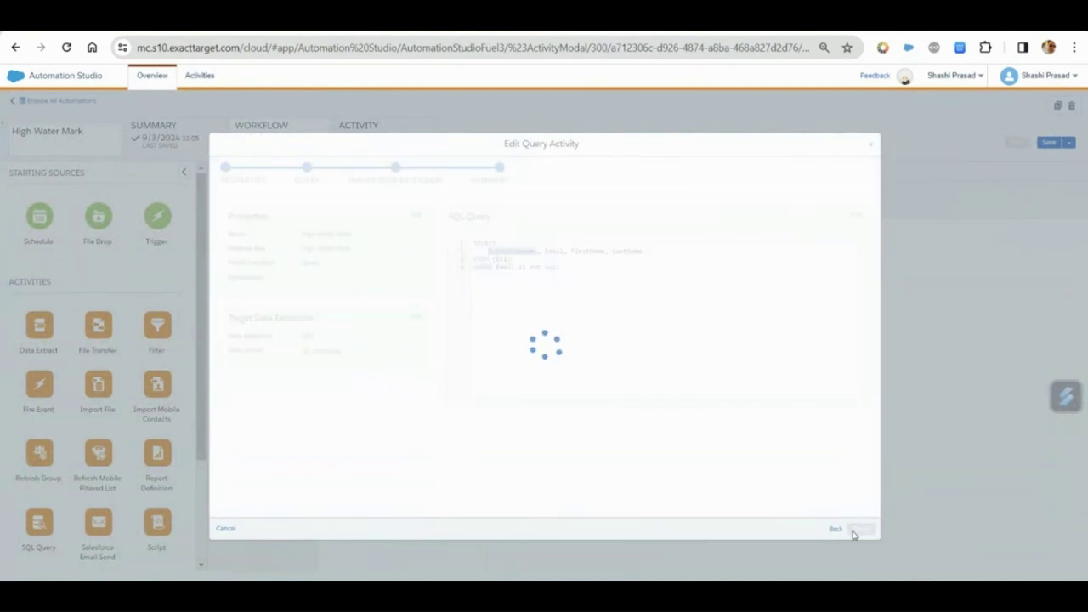
pyautogui.click(872, 149)
pyautogui.click(916, 199)
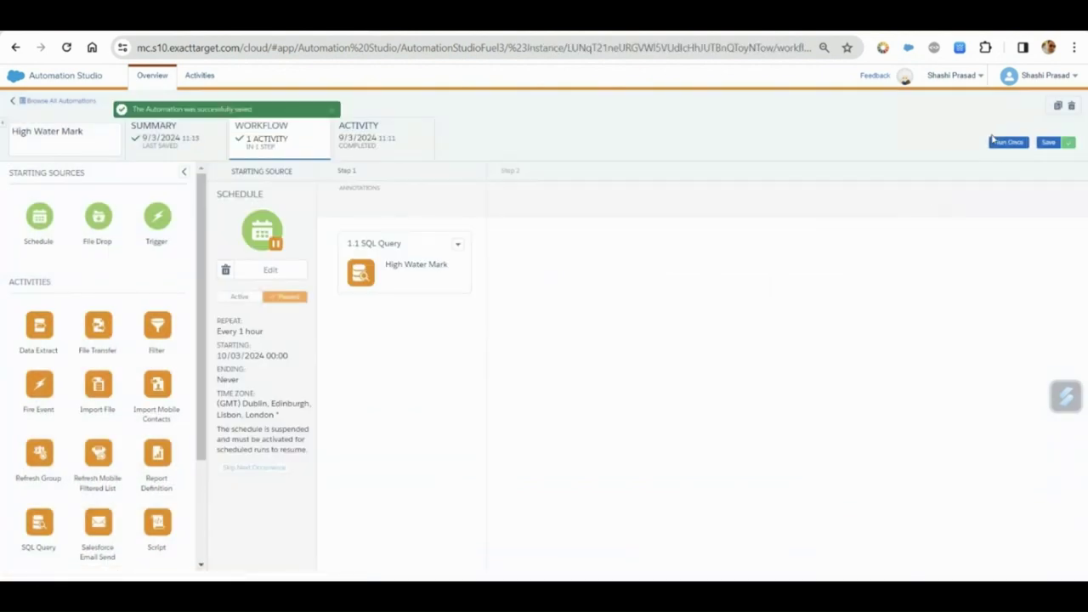
# Launch a second one-time run of Step 1 and refresh the run log to track it
pyautogui.click(1018, 143)
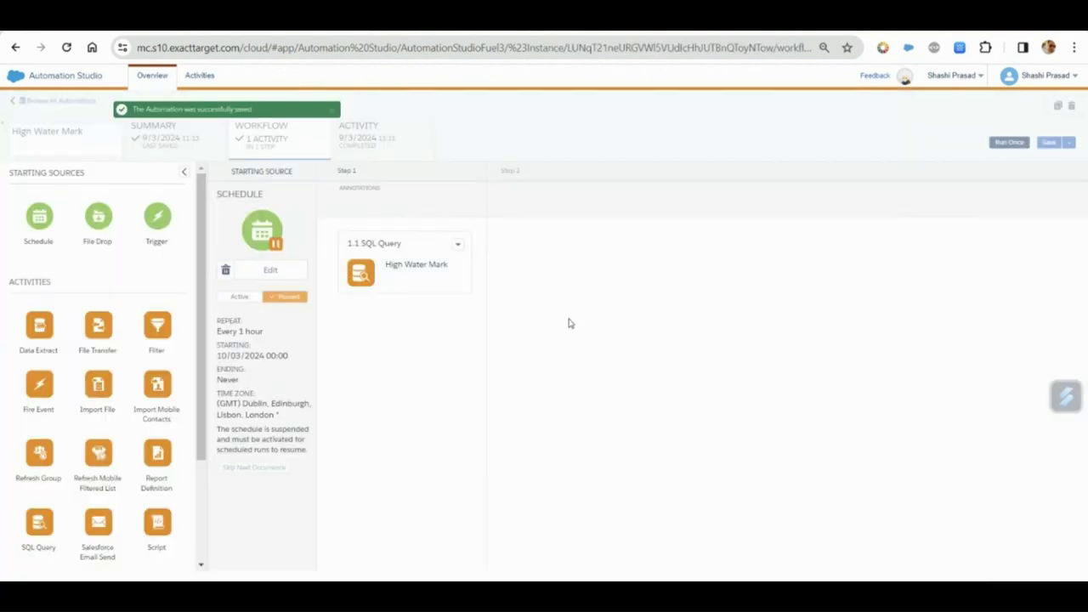
pyautogui.click(1020, 148)
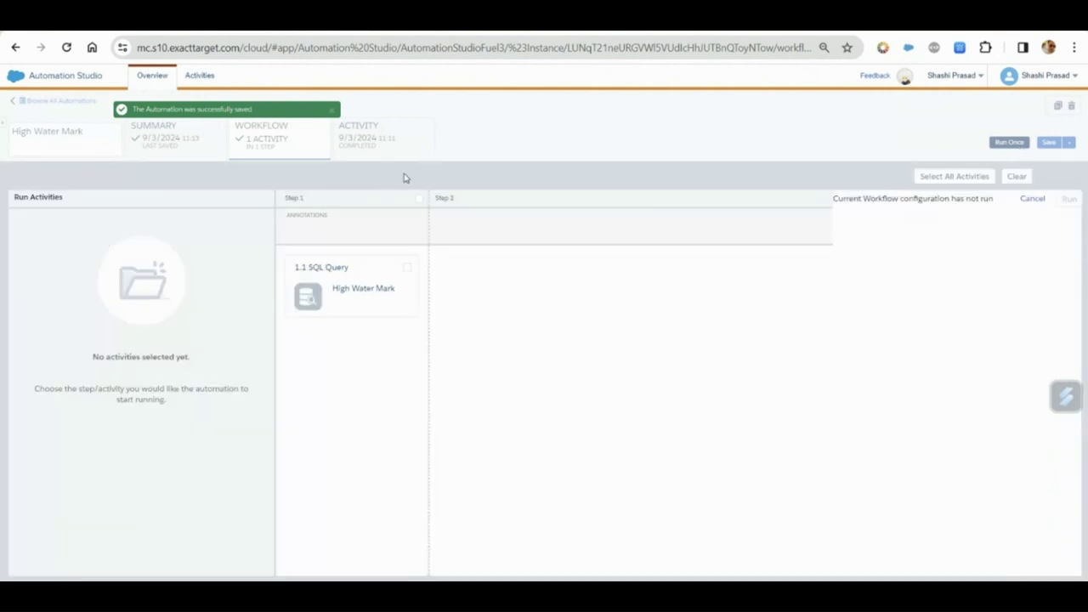
pyautogui.click(422, 204)
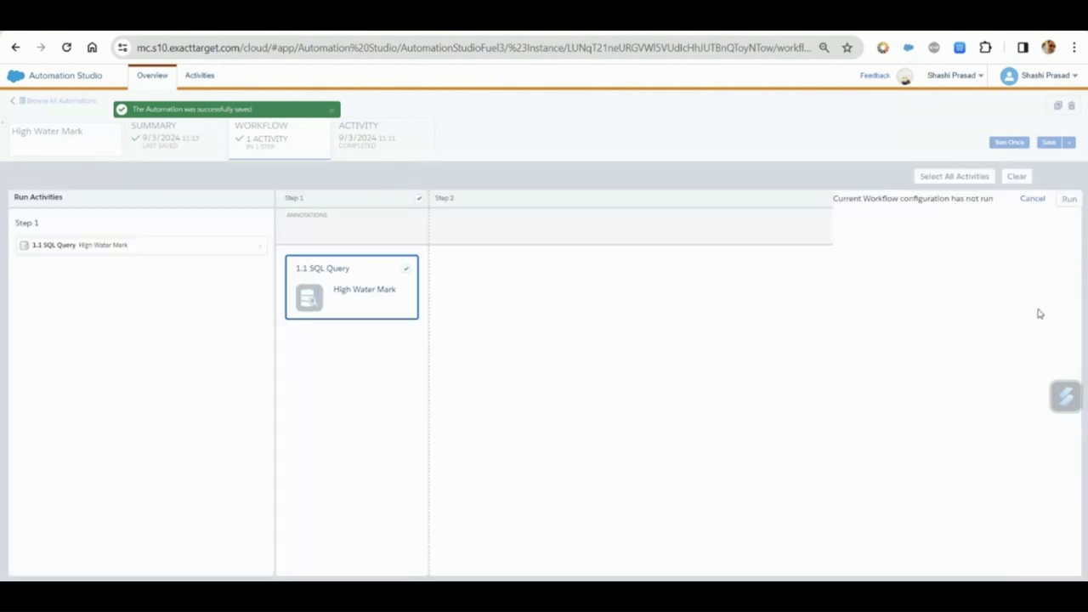
pyautogui.click(1064, 201)
pyautogui.click(822, 461)
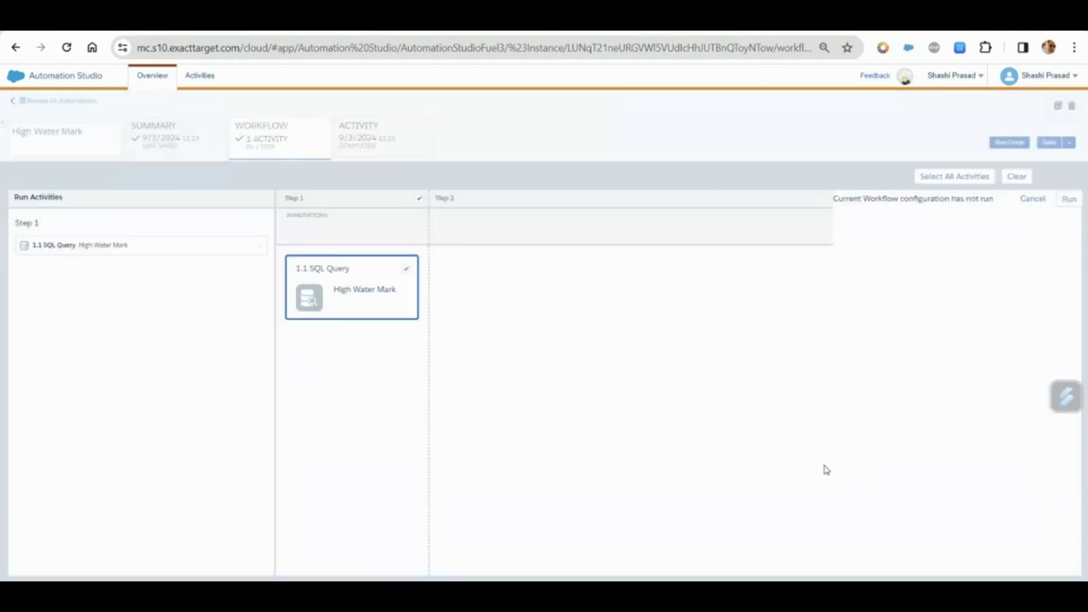
pyautogui.click(379, 145)
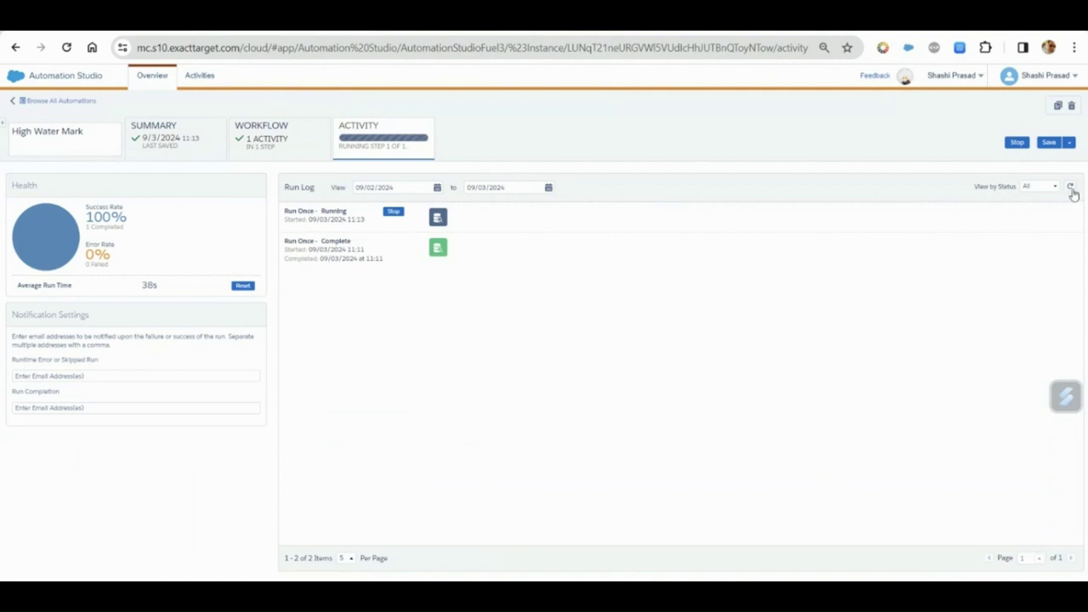
pyautogui.click(1072, 191)
# Confirm both runs completed, review DE2's records, and rerun the DE2 key query, now returning 9
pyautogui.click(309, 153)
pyautogui.click(347, 144)
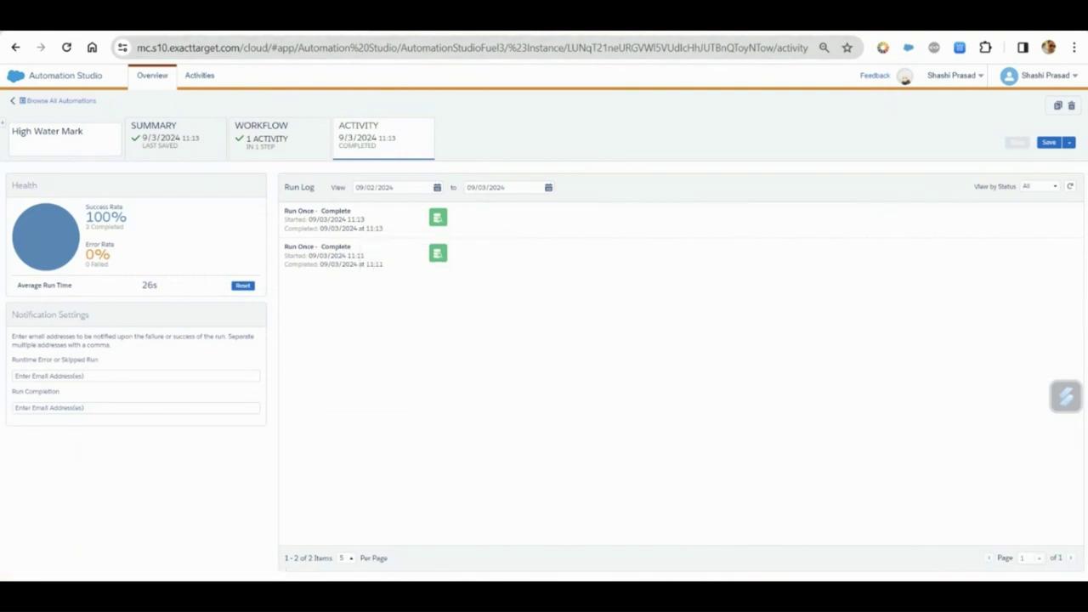
pyautogui.click(185, 34)
pyautogui.click(1041, 180)
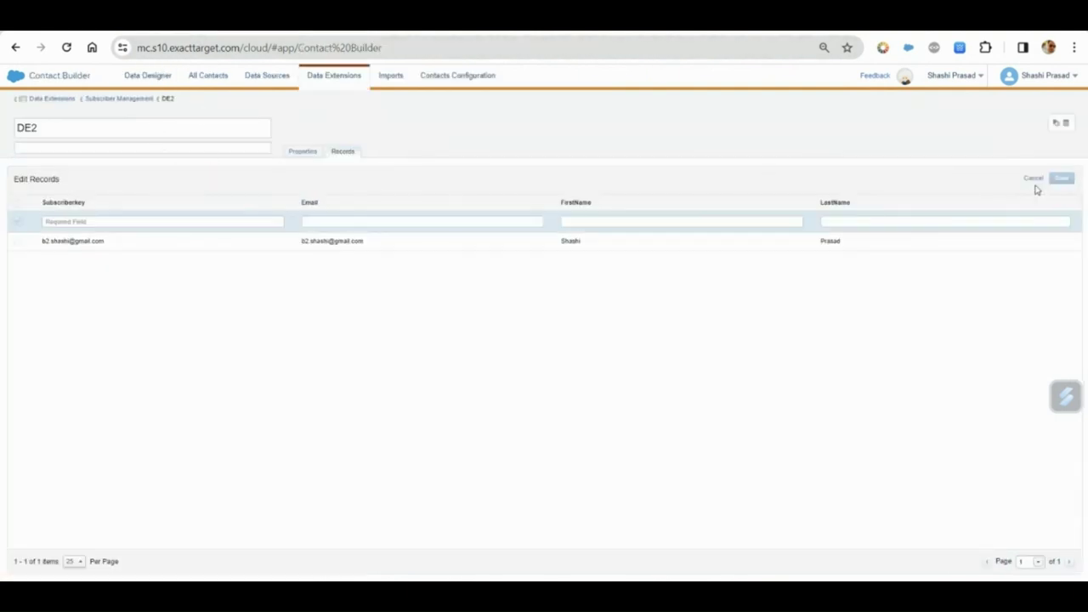
pyautogui.click(1035, 182)
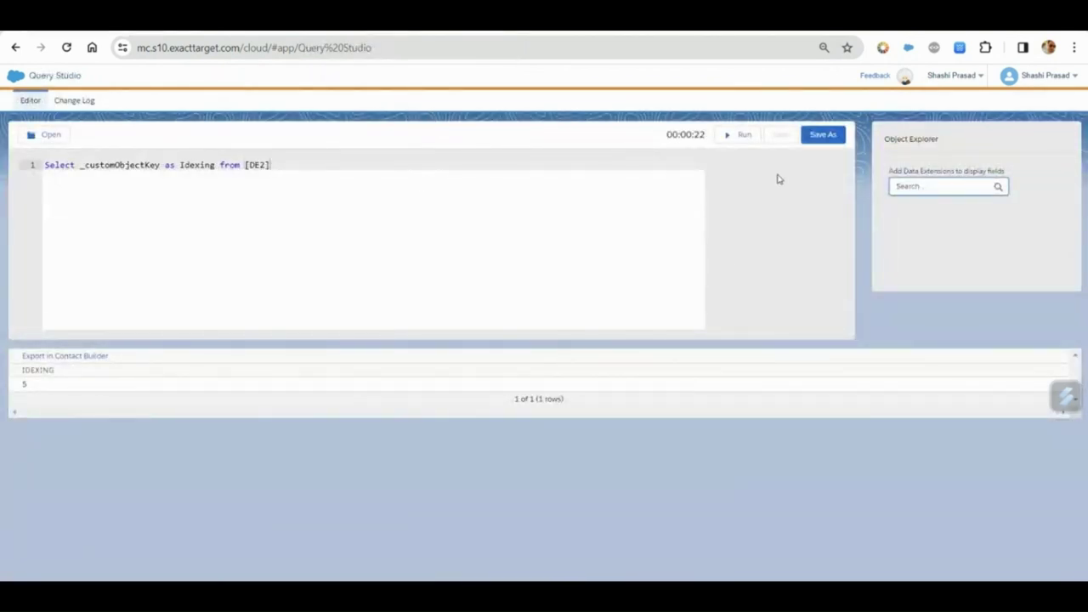
pyautogui.click(748, 138)
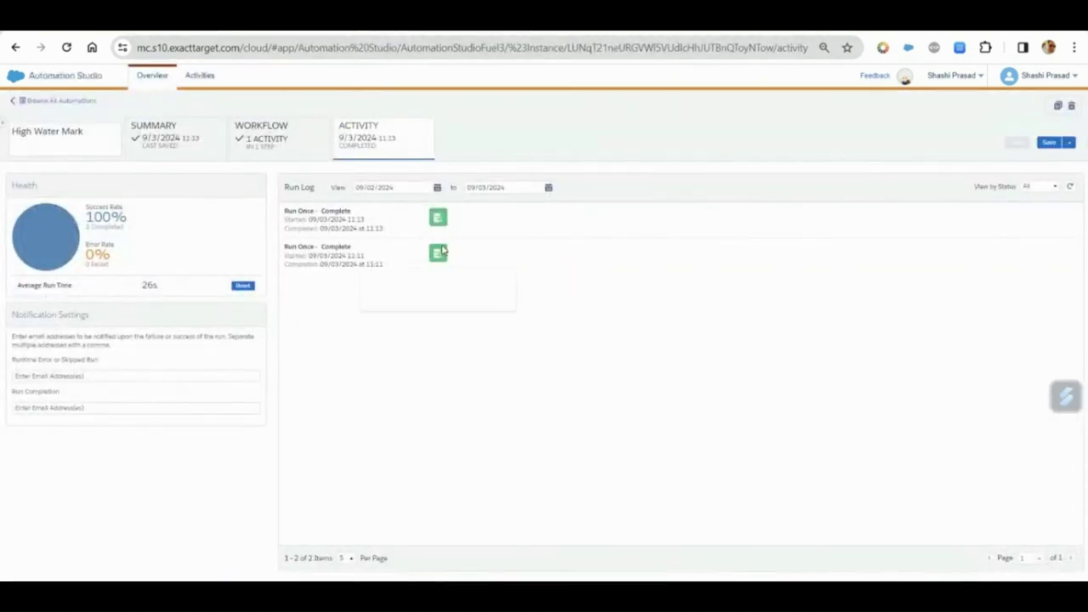
# Open DE3's details from the Subscriber Management data extensions list
pyautogui.moveTo(437, 219)
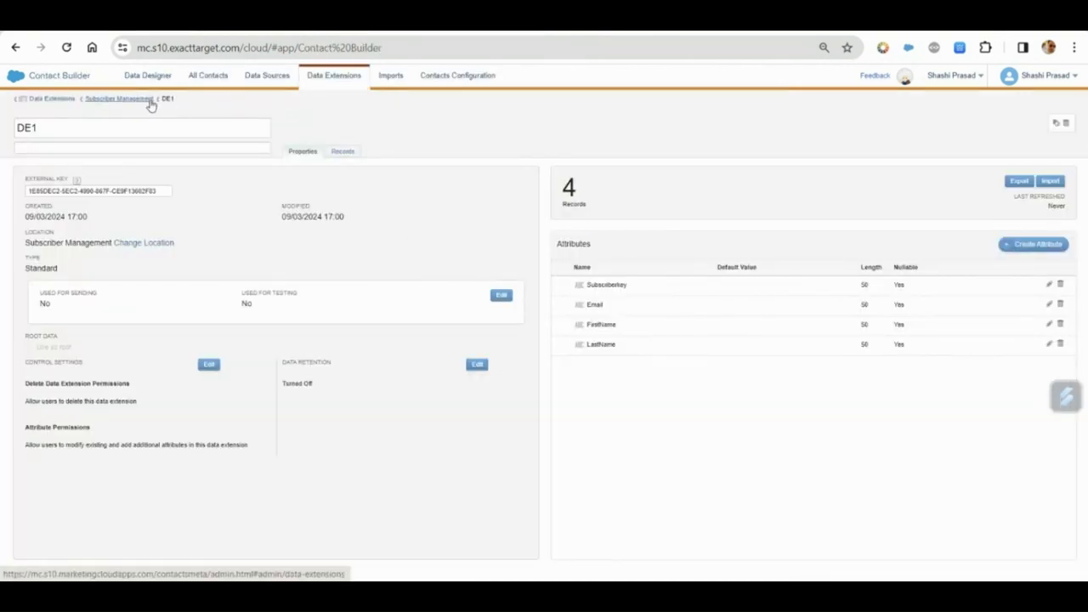
pyautogui.click(119, 99)
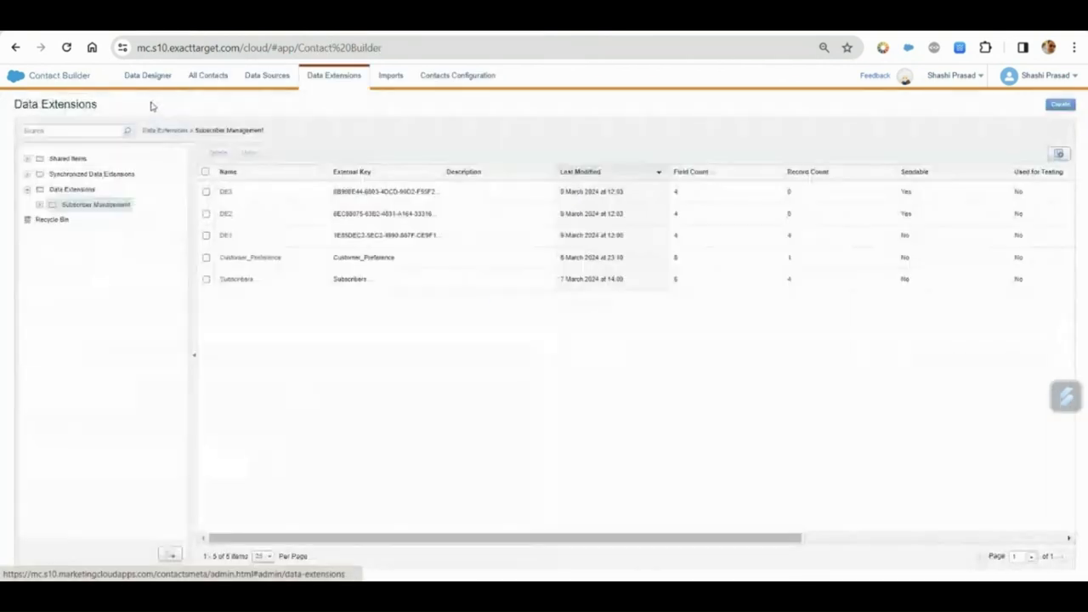
pyautogui.click(224, 193)
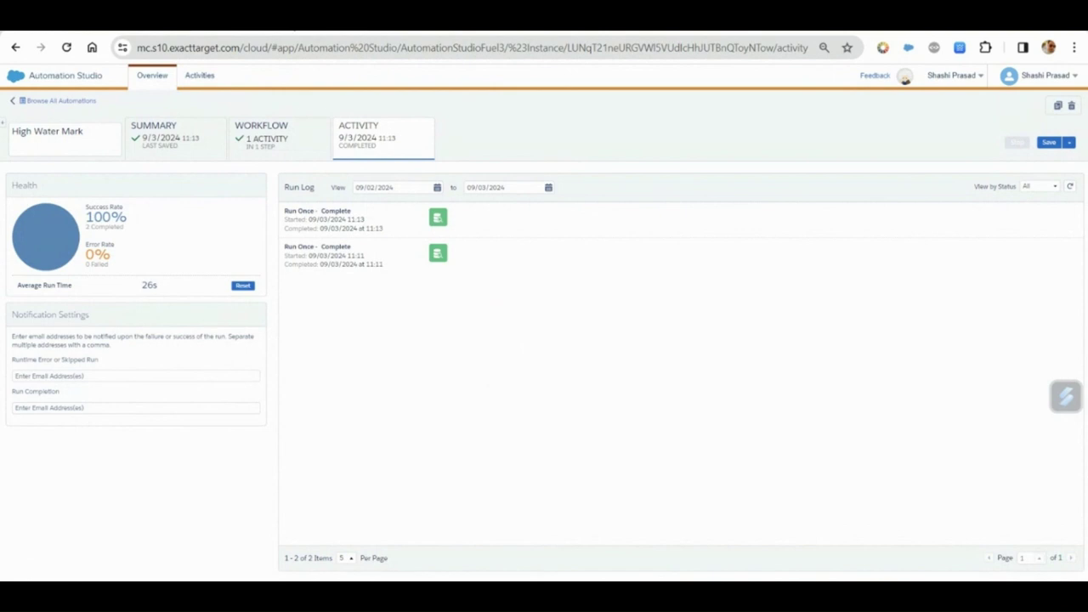
# Duplicate the browser tab and create a multi-step journey named 'High Water Mark'
pyautogui.rightClick(289, 32)
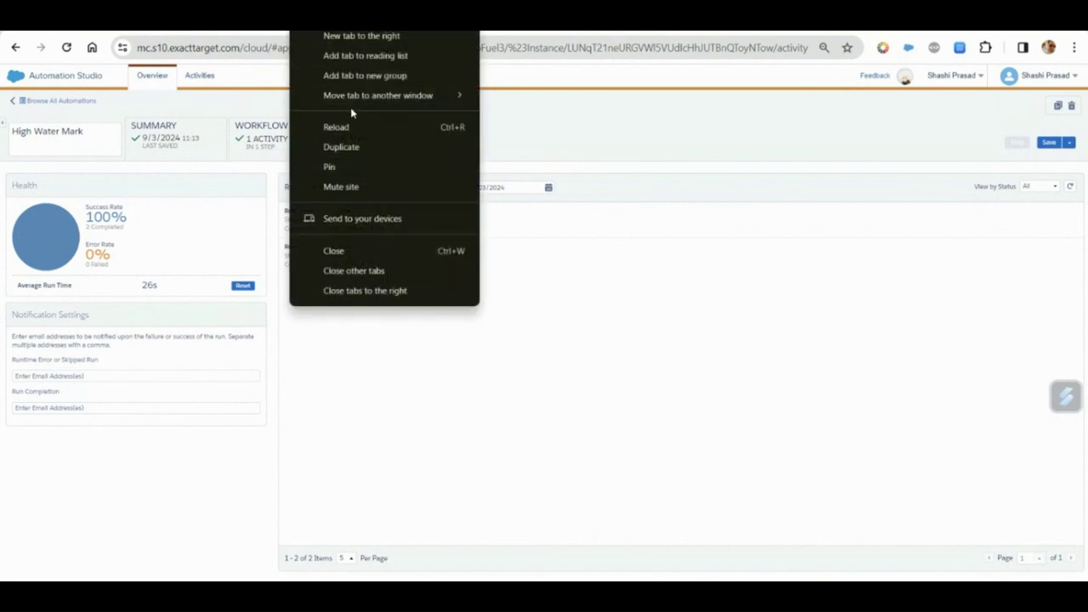
pyautogui.click(372, 148)
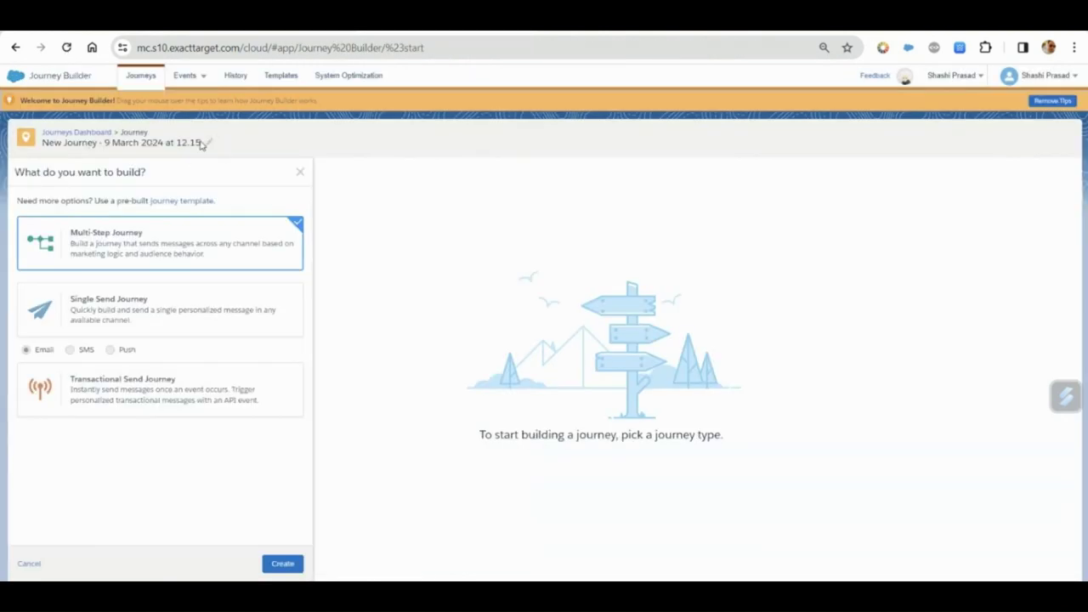
pyautogui.click(208, 142)
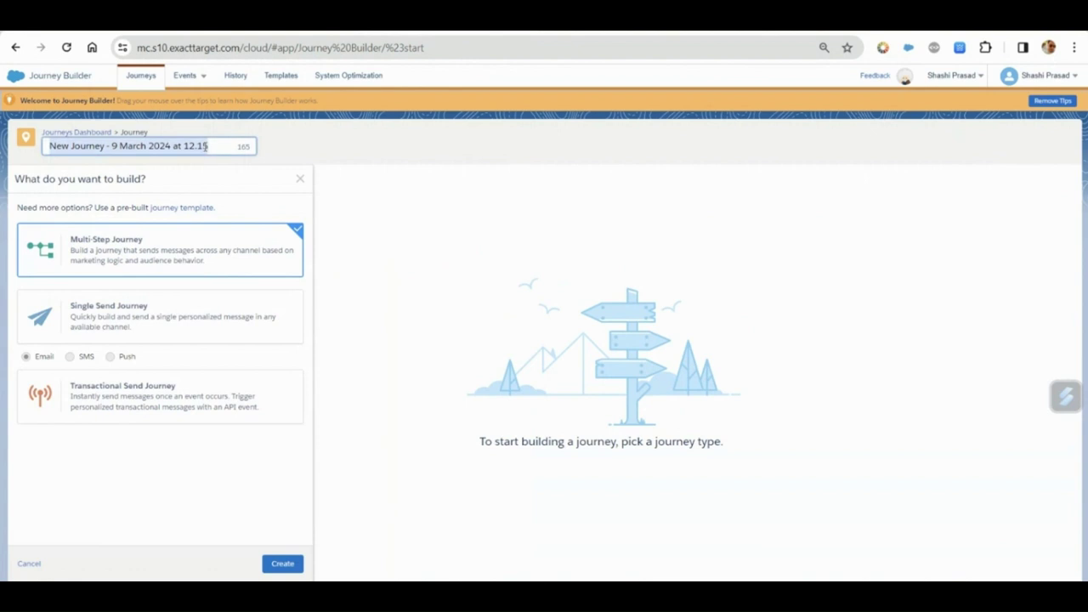
pyautogui.write('High Water ma')
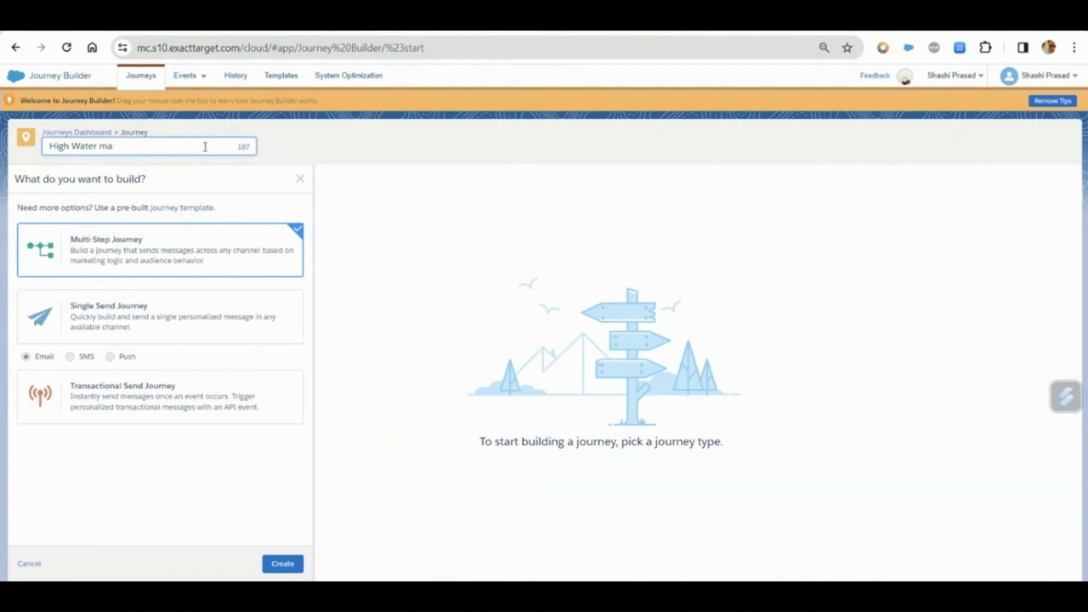
pyautogui.press('BackSpace')
pyautogui.press('BackSpace')
pyautogui.write('M')
pyautogui.press('Return')
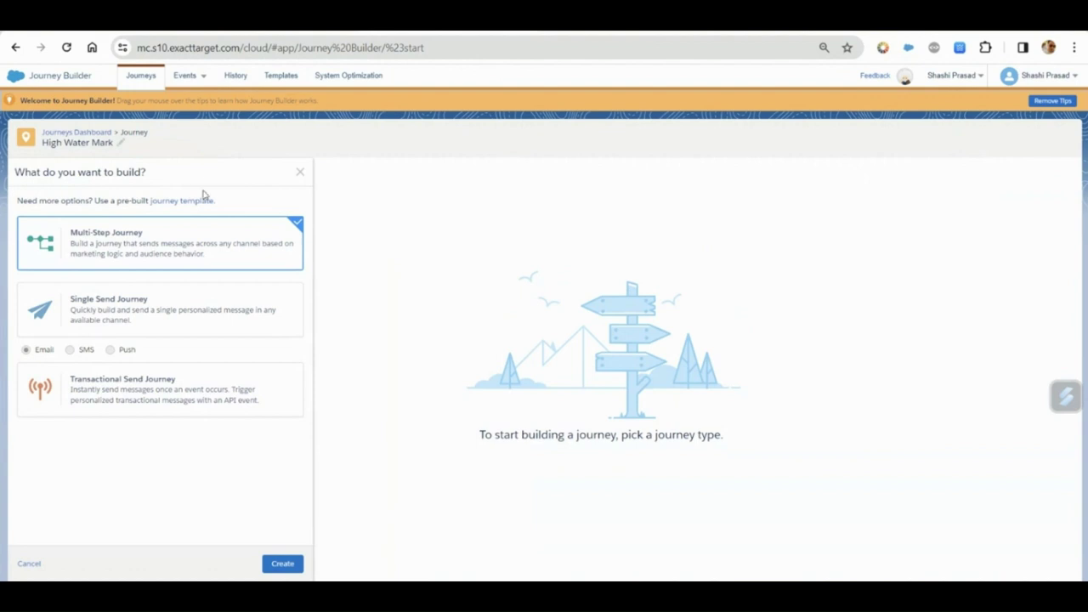
pyautogui.click(282, 563)
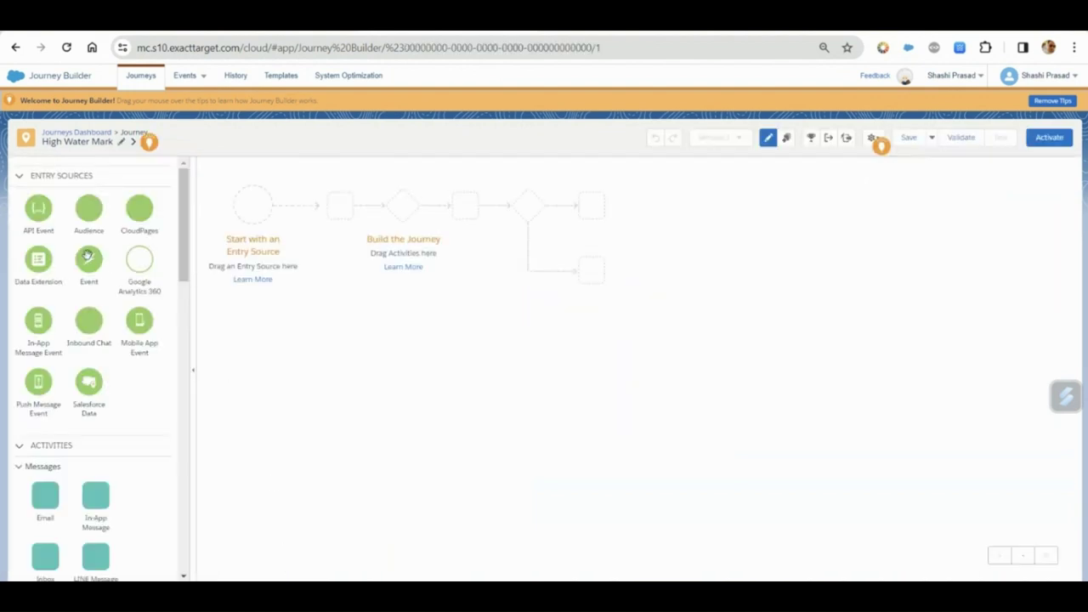
# Add a Data Extension entry source and set it to DE3 from Subscriber Management
pyautogui.moveTo(38, 260); pyautogui.dragTo(243, 223)
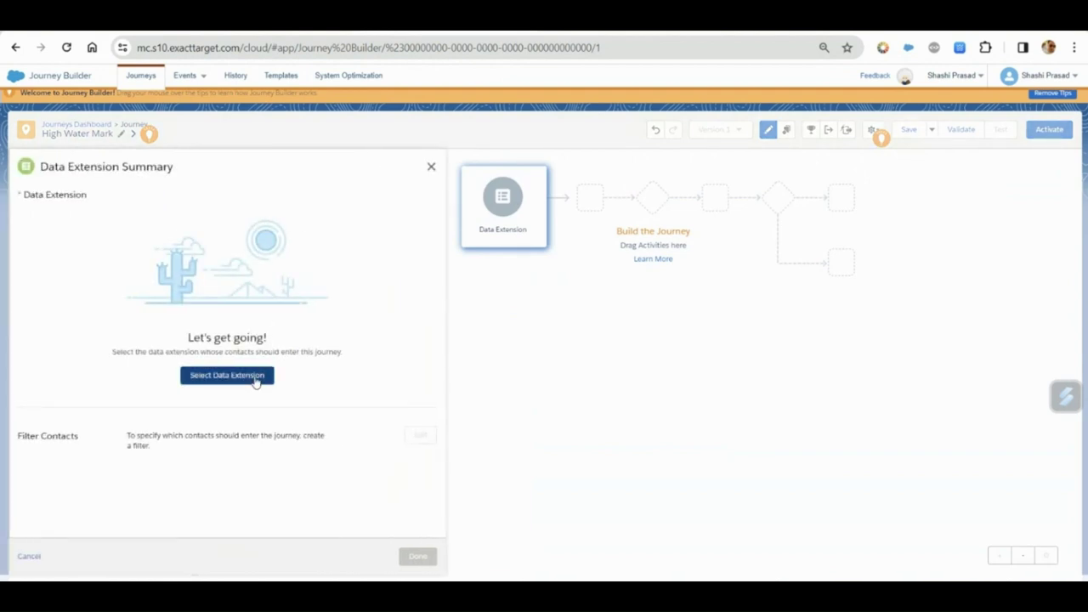
pyautogui.click(255, 376)
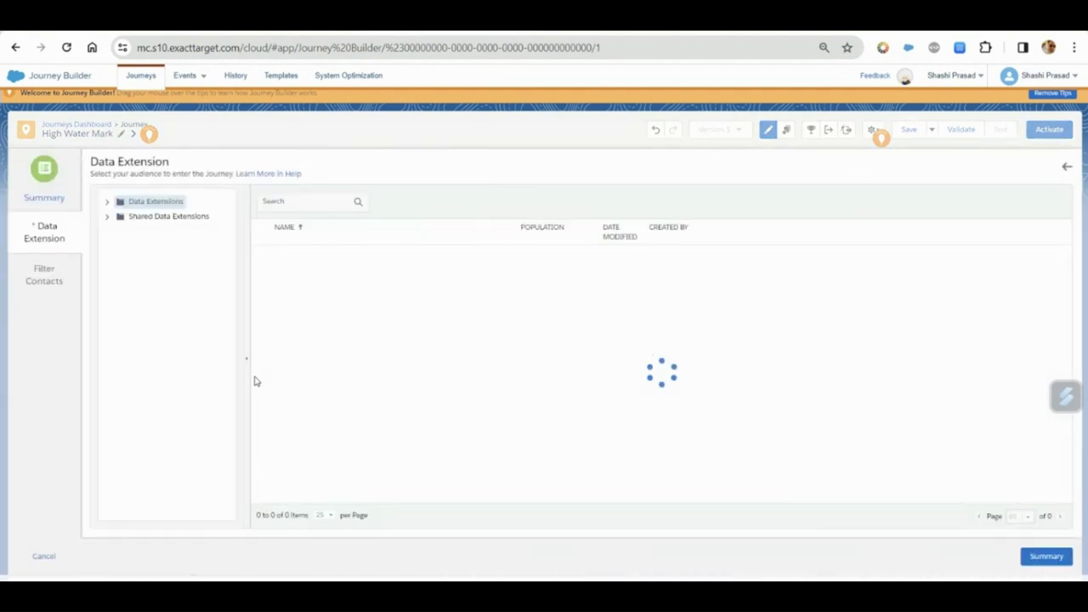
pyautogui.click(108, 203)
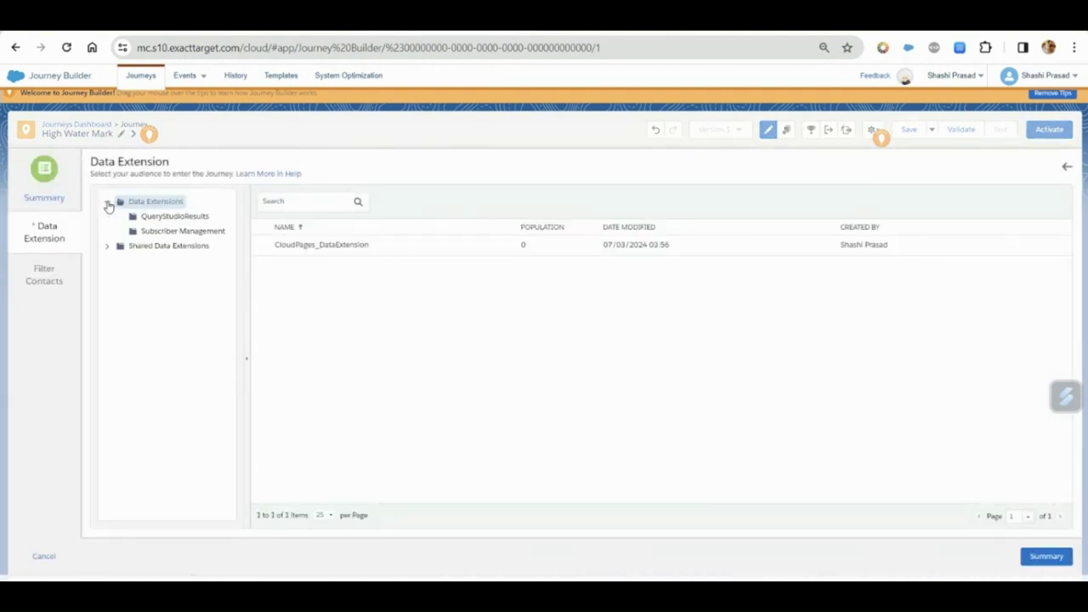
pyautogui.click(173, 231)
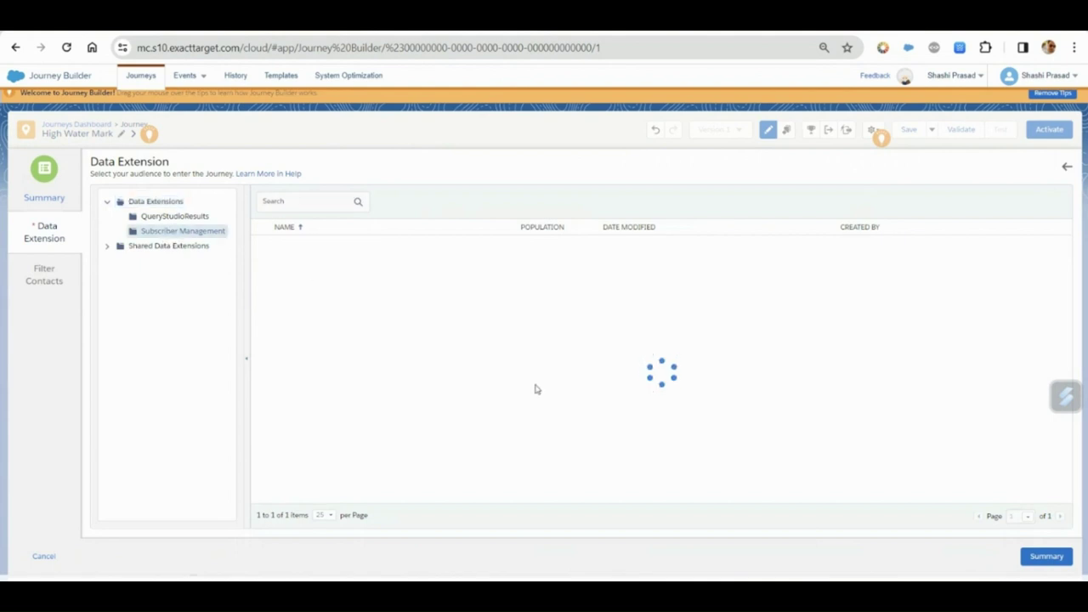
pyautogui.click(329, 267)
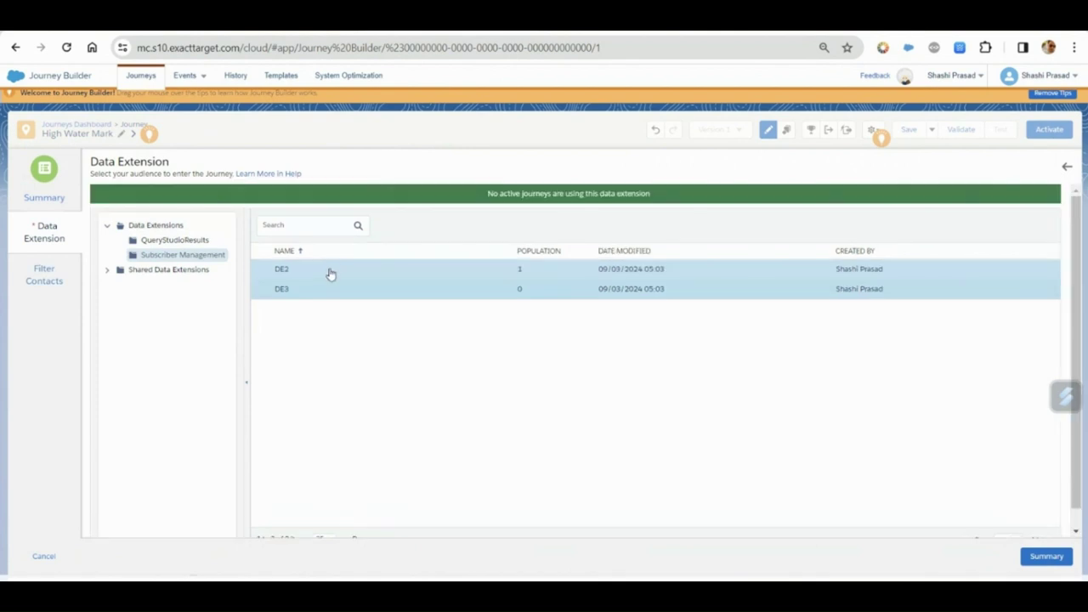
pyautogui.click(1046, 556)
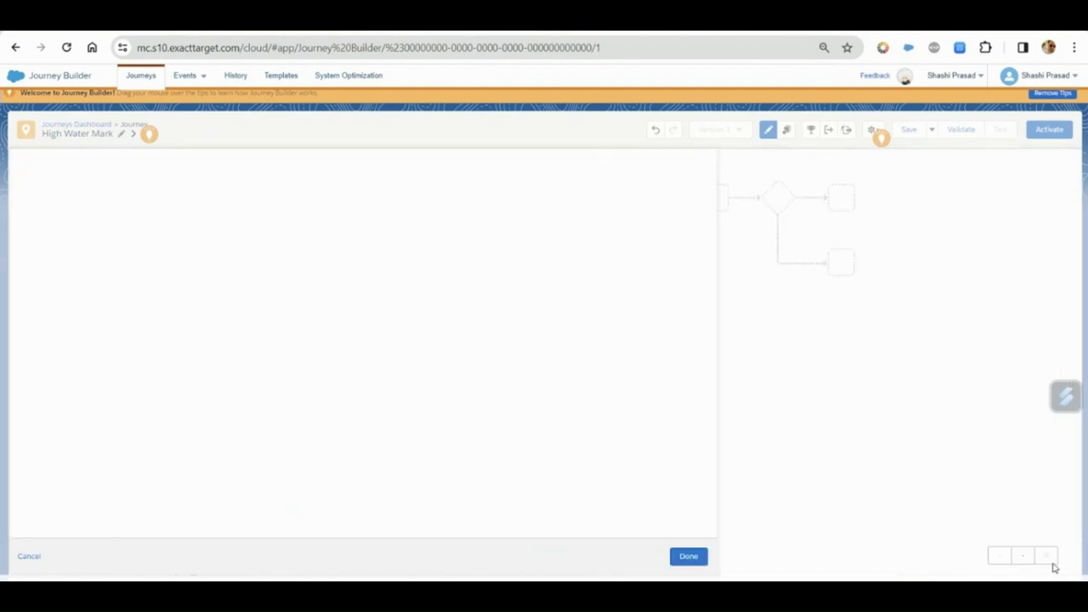
pyautogui.click(426, 557)
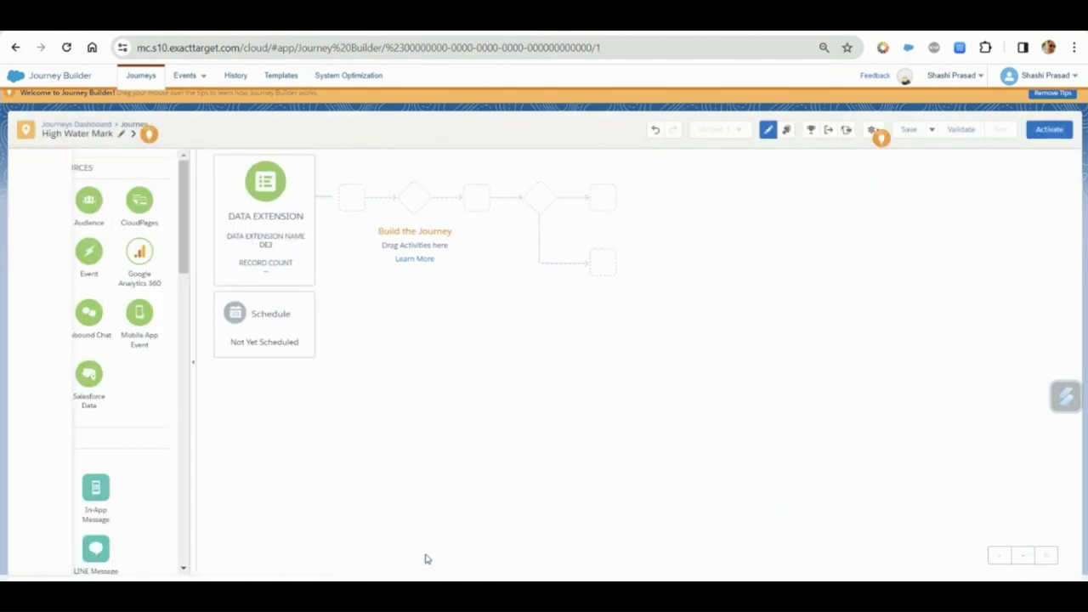
pyautogui.scroll(-1, 155, 493)
# Place an Email activity after the DE3 entry and delete the extra 1-day Wait
pyautogui.moveTo(45, 417); pyautogui.dragTo(321, 204)
pyautogui.moveTo(46, 416); pyautogui.dragTo(363, 218)
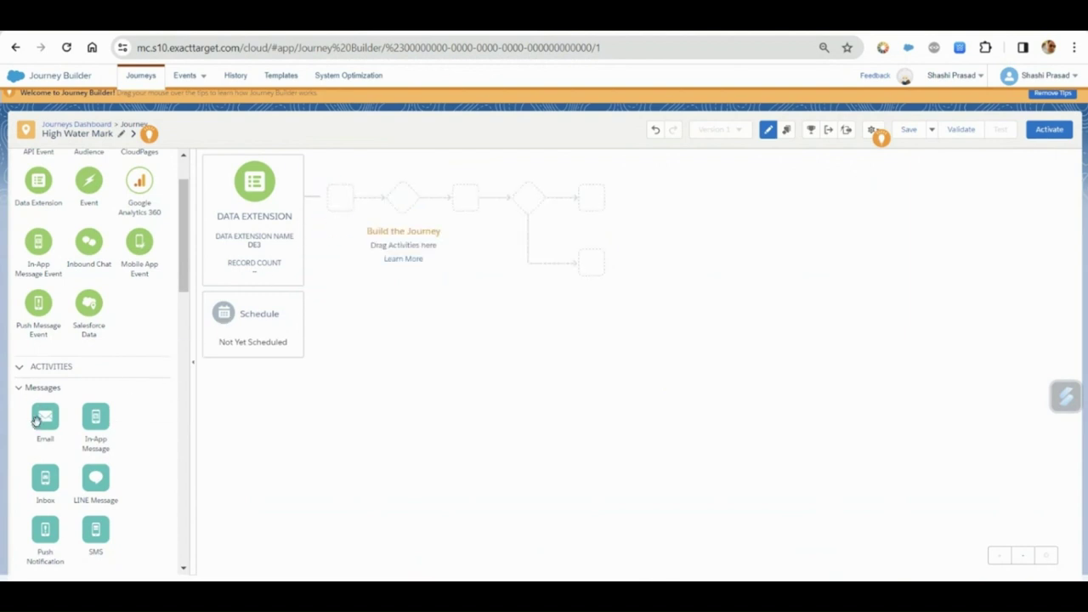
pyautogui.moveTo(45, 416); pyautogui.dragTo(390, 204)
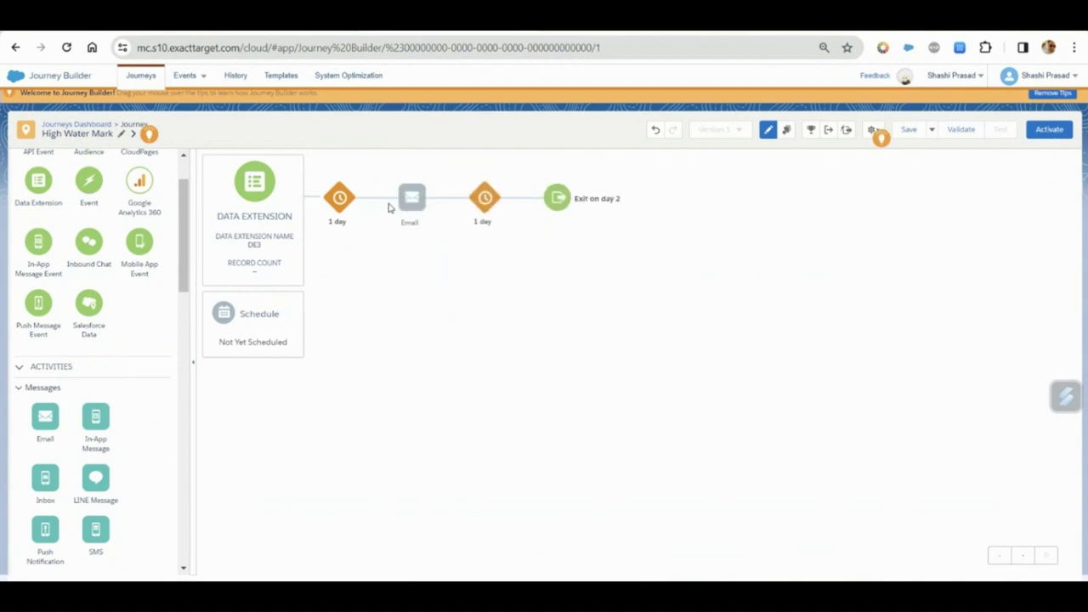
pyautogui.click(445, 212)
# Create the journey email from the Business 1 template, named 'High Water Mark Demo'
pyautogui.click(347, 198)
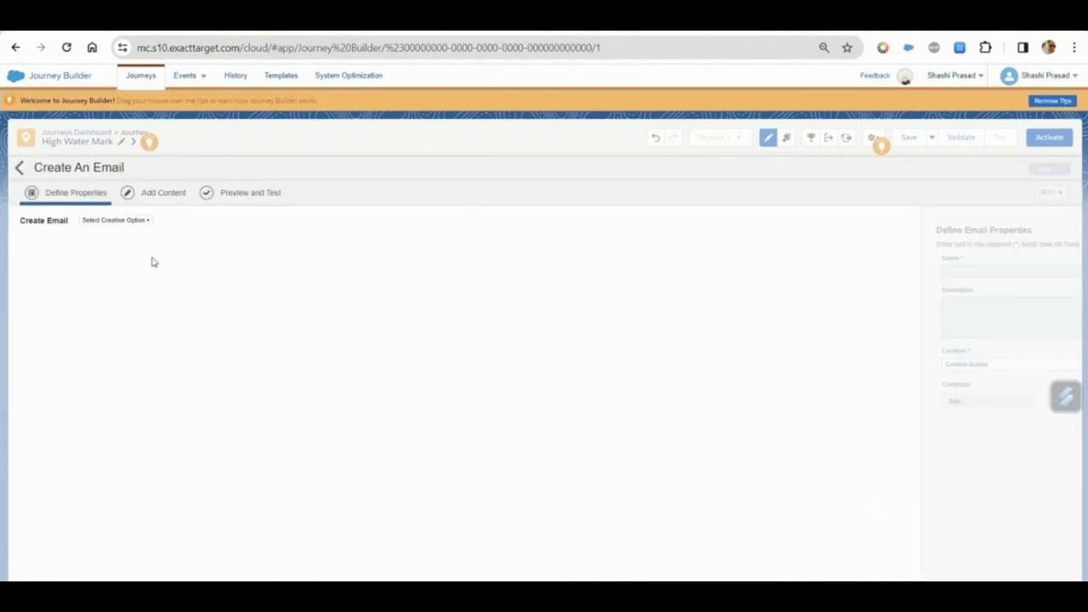
pyautogui.click(127, 223)
pyautogui.click(125, 248)
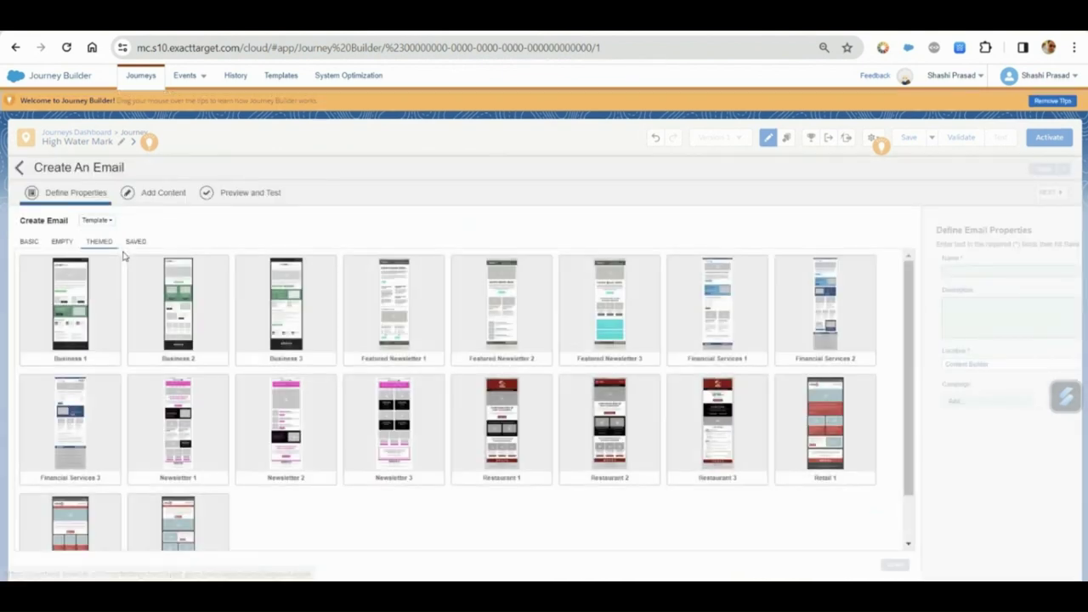
pyautogui.click(80, 304)
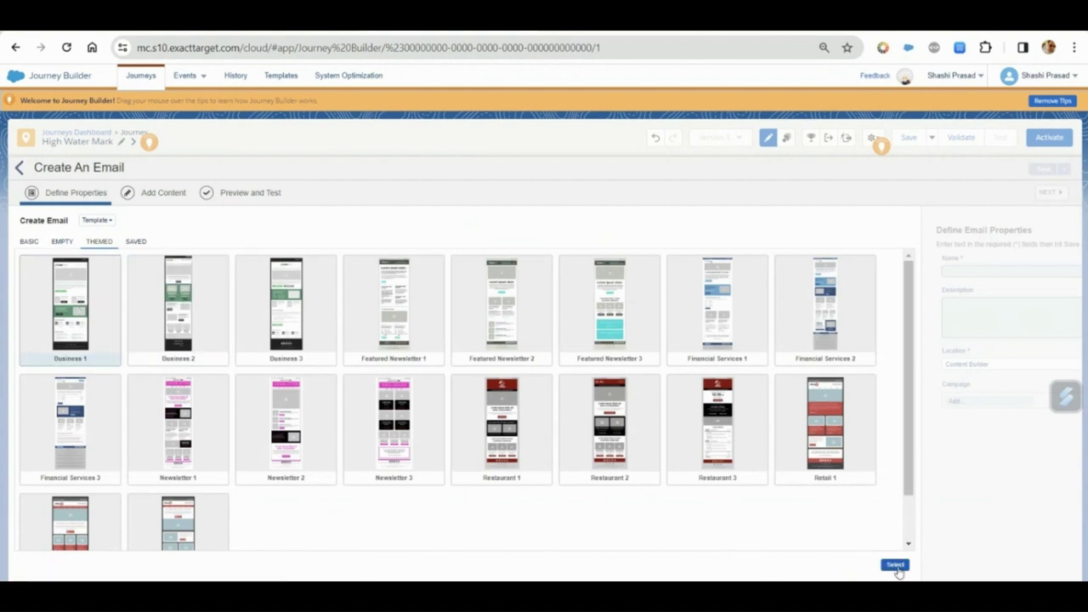
pyautogui.click(895, 564)
pyautogui.click(279, 272)
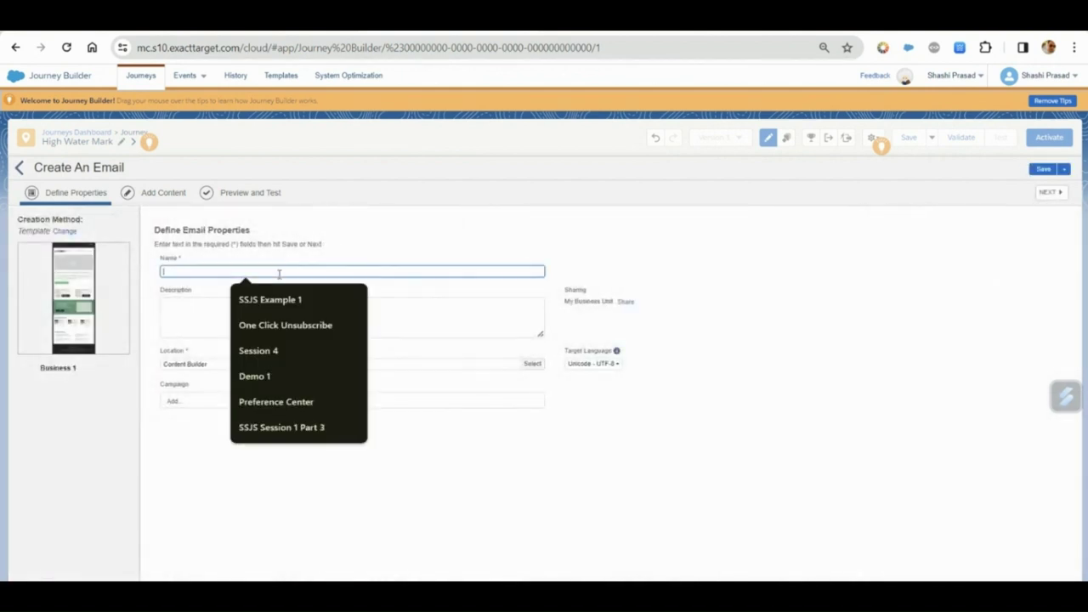
pyautogui.write('High Water Mark Demo')
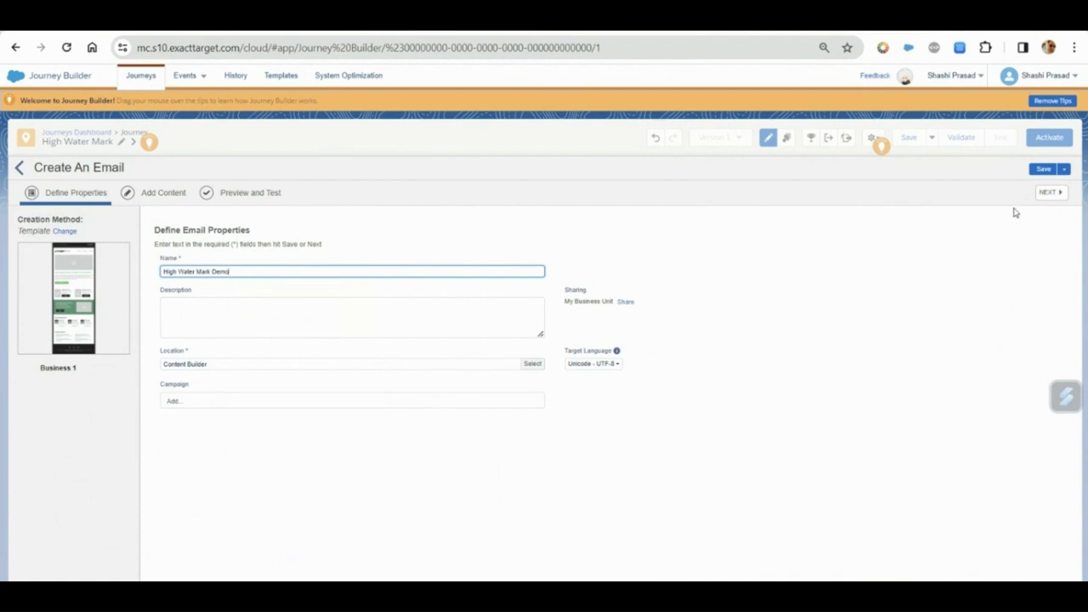
pyautogui.click(1049, 193)
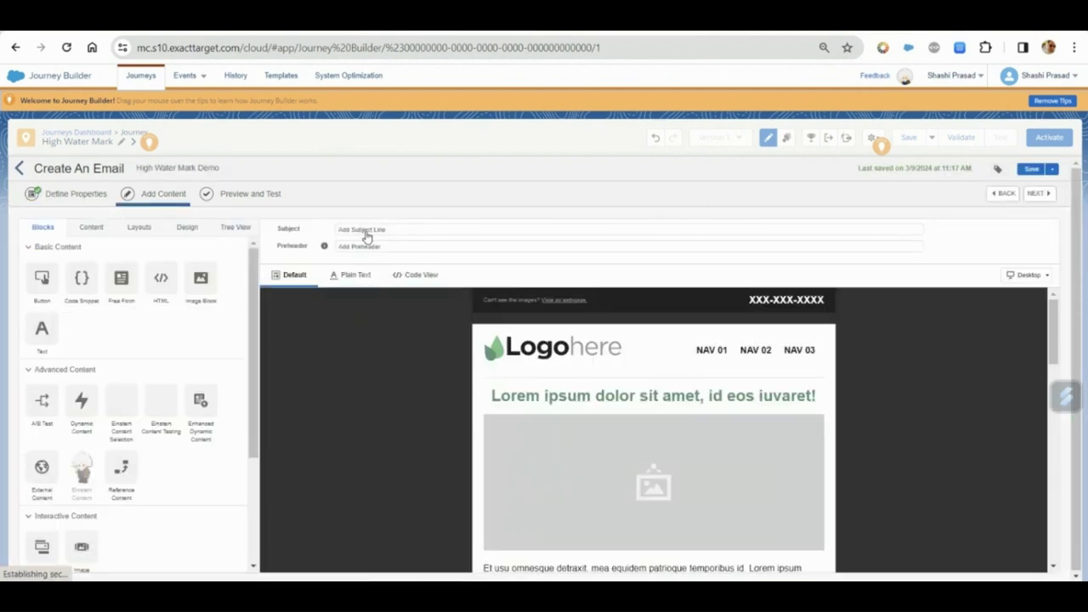
# Set the subject to 'High Water Mark Demo', reach Preview and Test, and save and exit
pyautogui.click(366, 231)
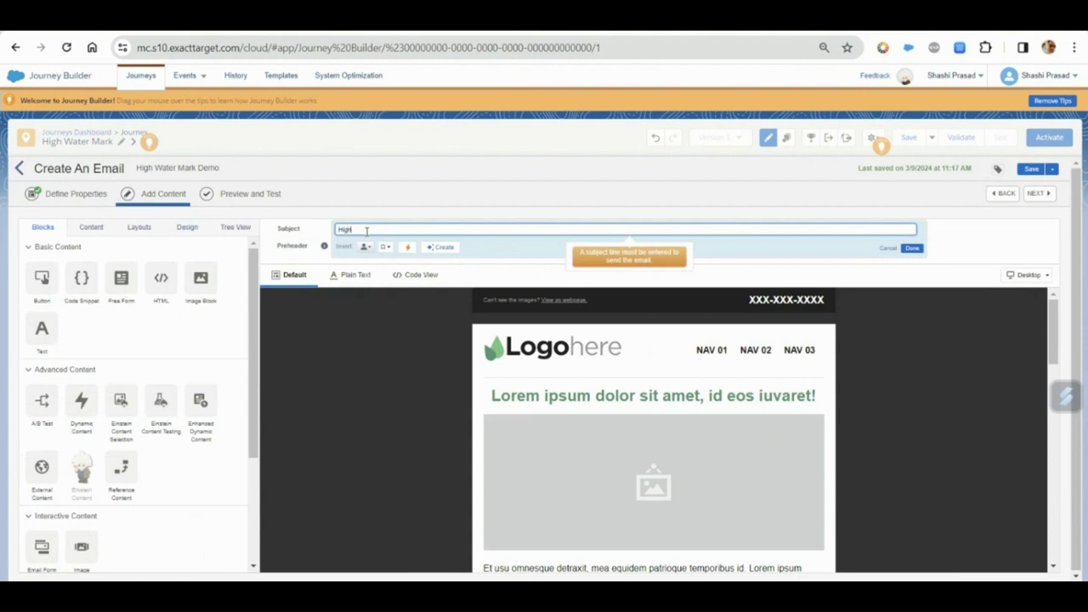
pyautogui.write('High Water Mark Demo')
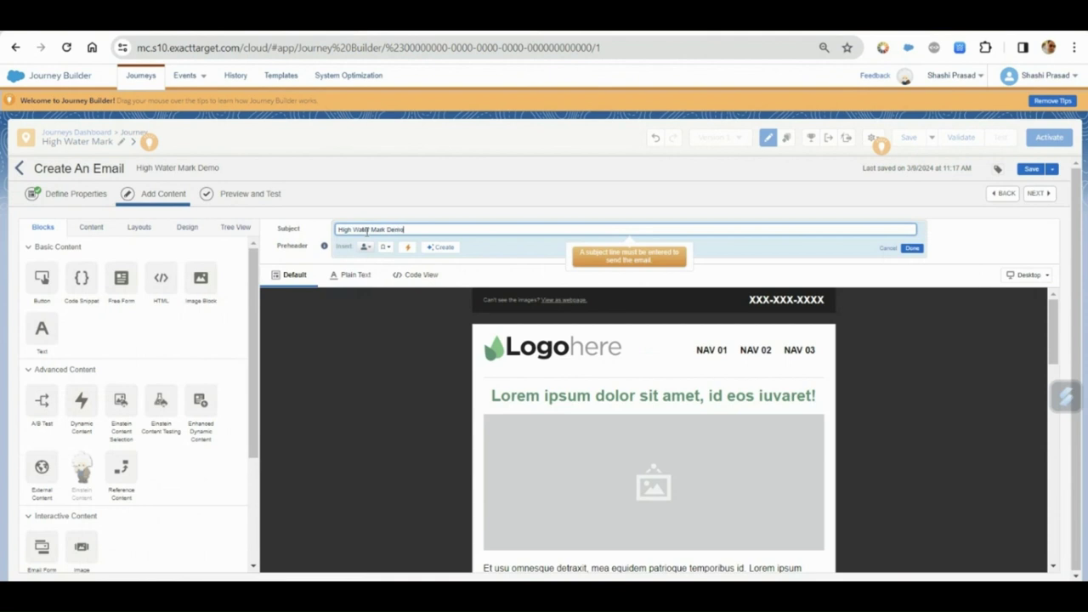
pyautogui.click(913, 248)
pyautogui.click(1035, 194)
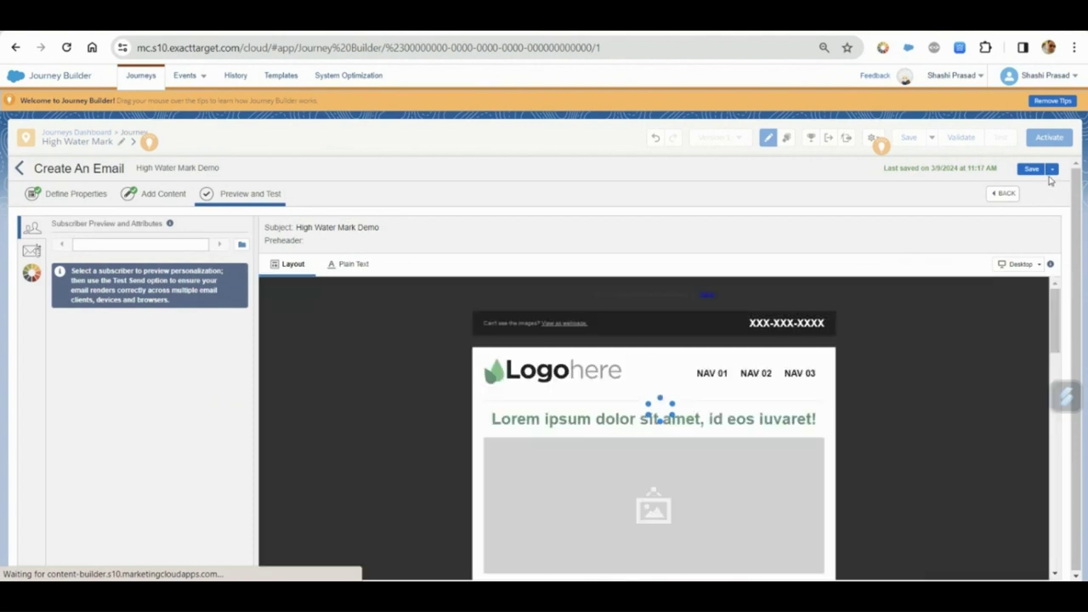
pyautogui.click(1052, 170)
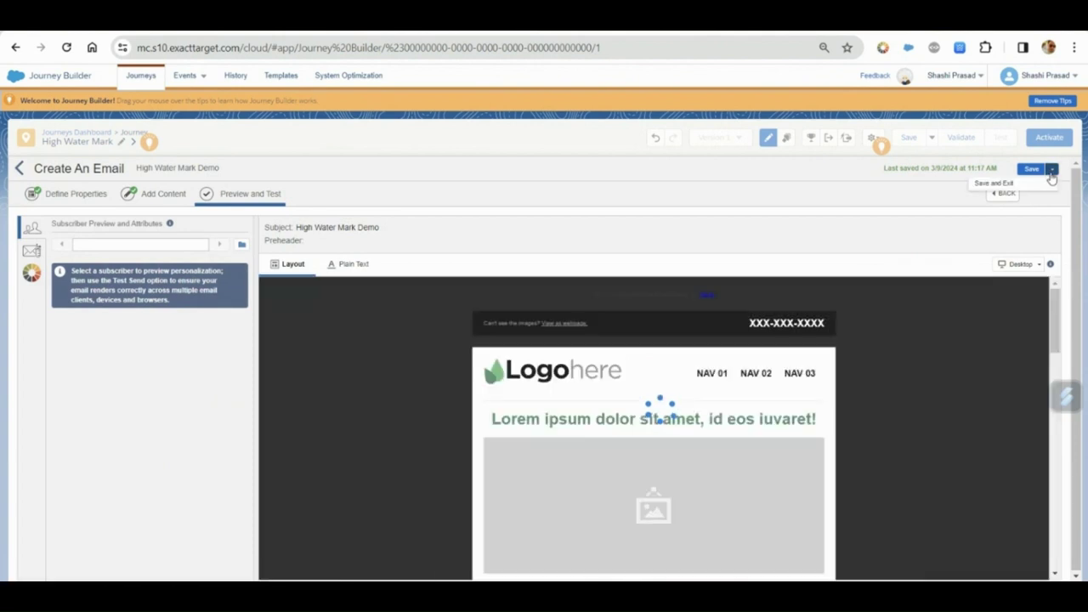
pyautogui.click(979, 201)
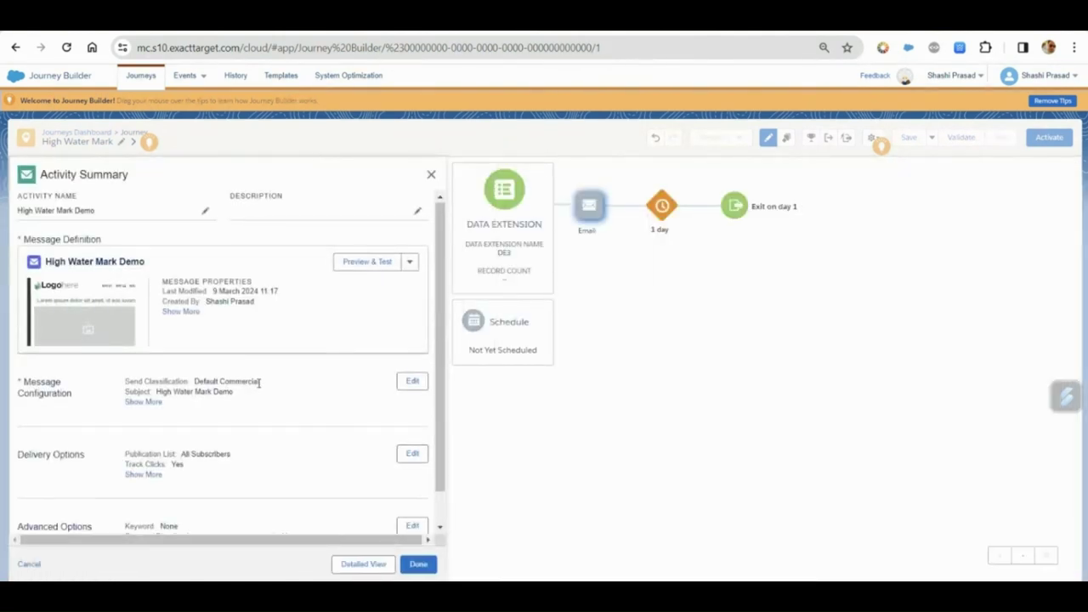
# Finish the first email and add a second Email activity after the 1-day wait
pyautogui.scroll(-1, 259, 383)
pyautogui.click(418, 566)
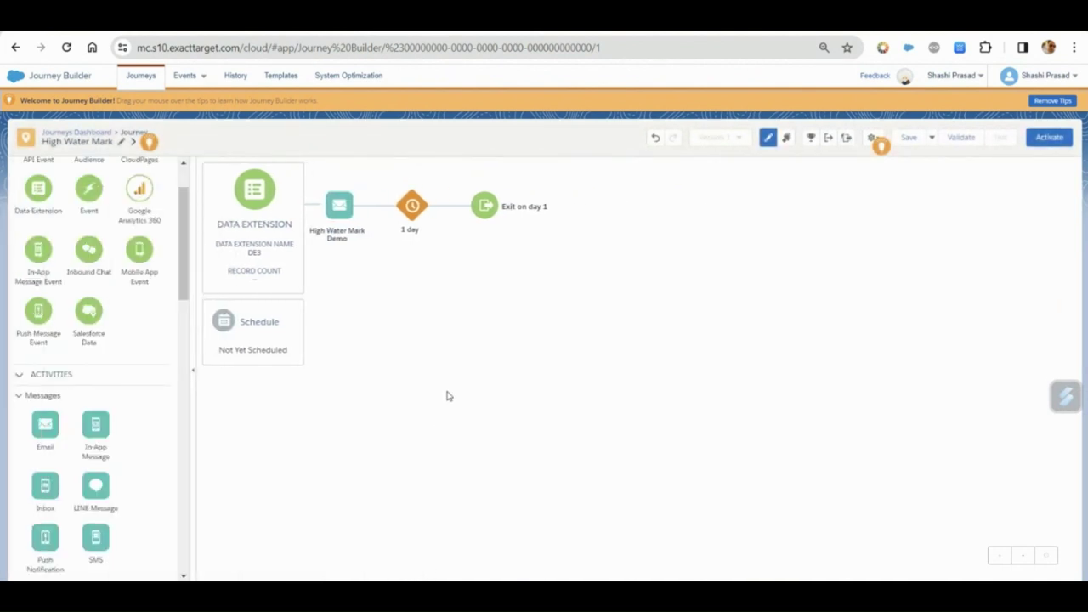
pyautogui.moveTo(45, 426); pyautogui.dragTo(456, 213)
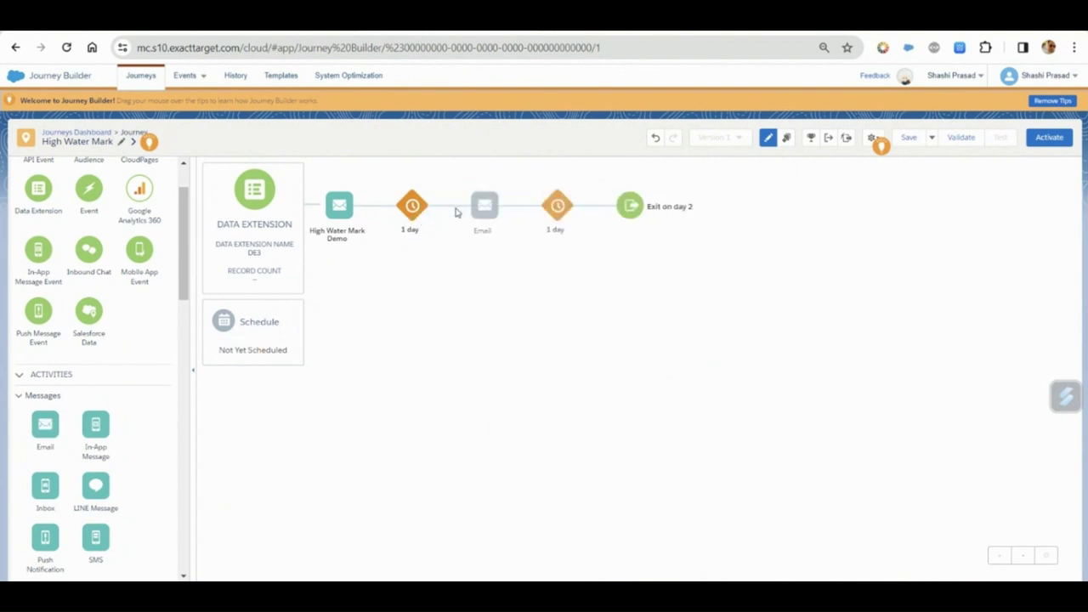
pyautogui.click(485, 206)
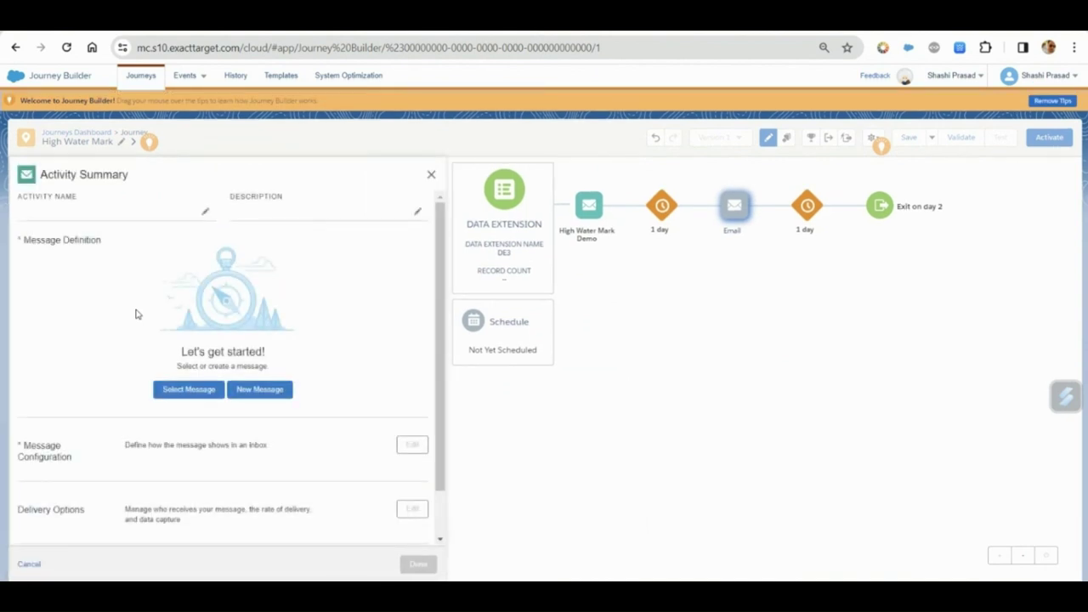
# Create a new email for the step from the Retail 1 template
pyautogui.click(264, 391)
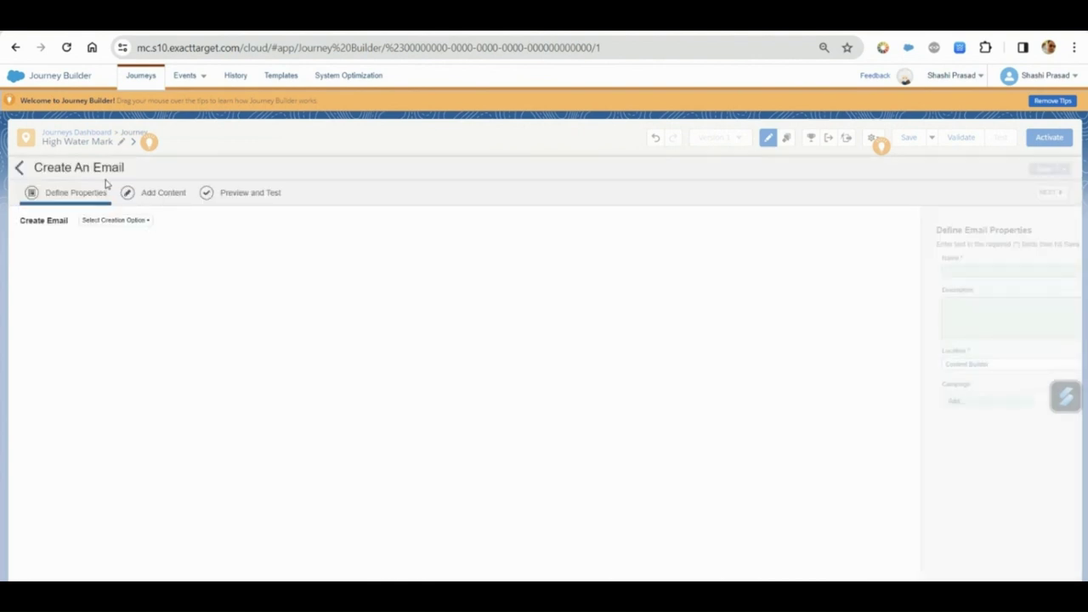
pyautogui.click(112, 222)
pyautogui.click(96, 246)
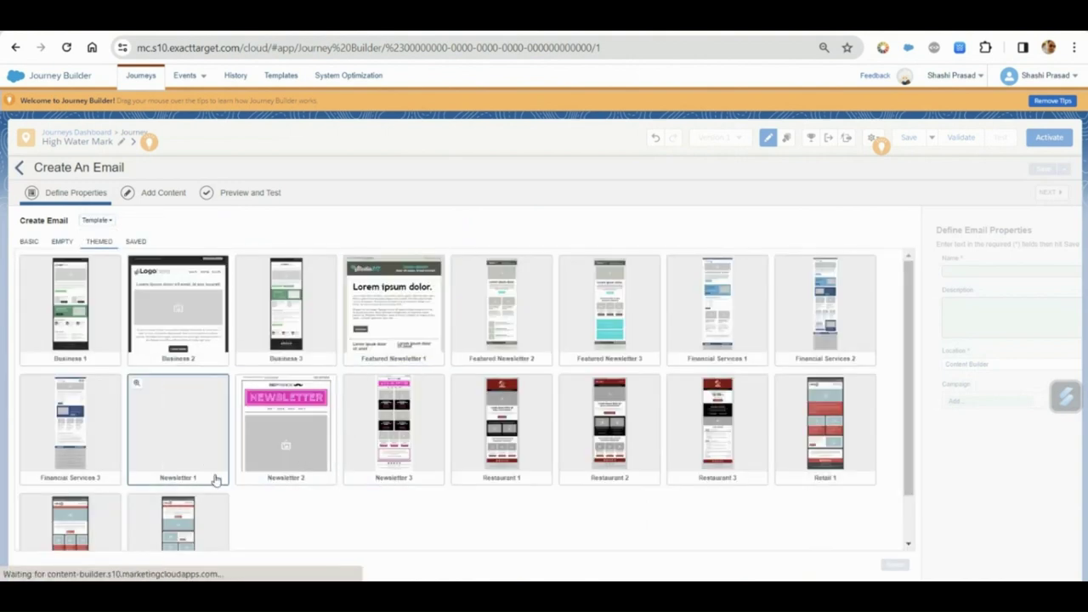
pyautogui.click(784, 382)
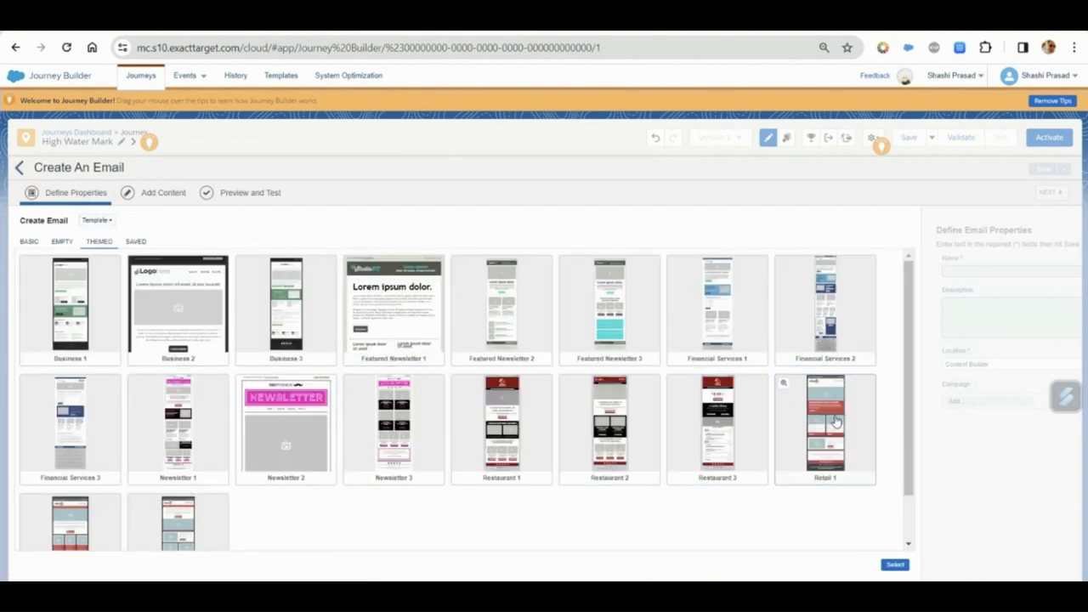
pyautogui.click(896, 566)
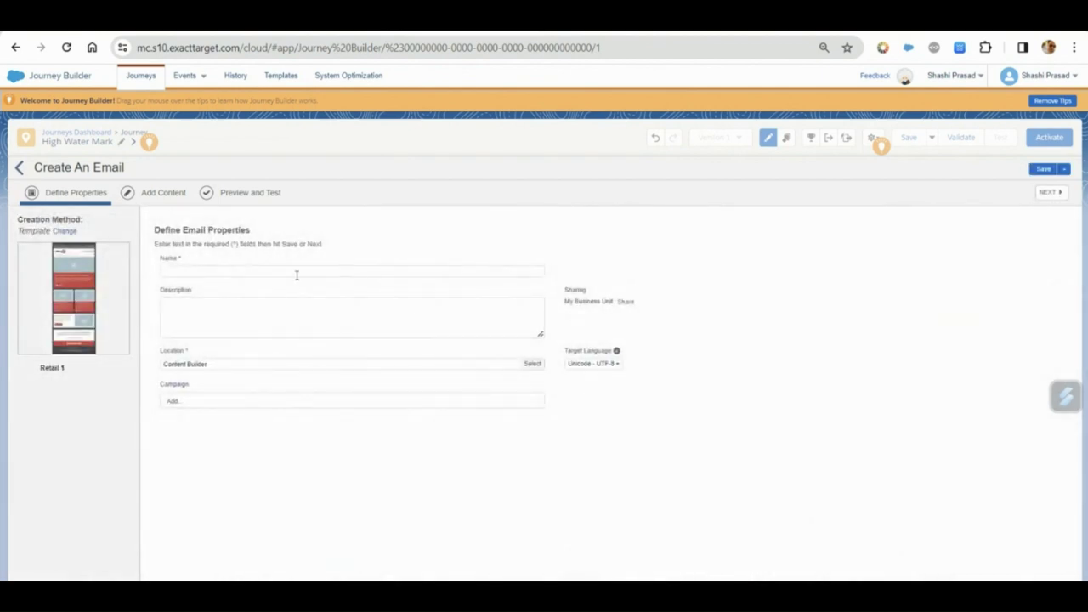
# Name the email 'High Water Mark Demo 2' and reuse that name as its subject line
pyautogui.click(297, 272)
pyautogui.write('High')
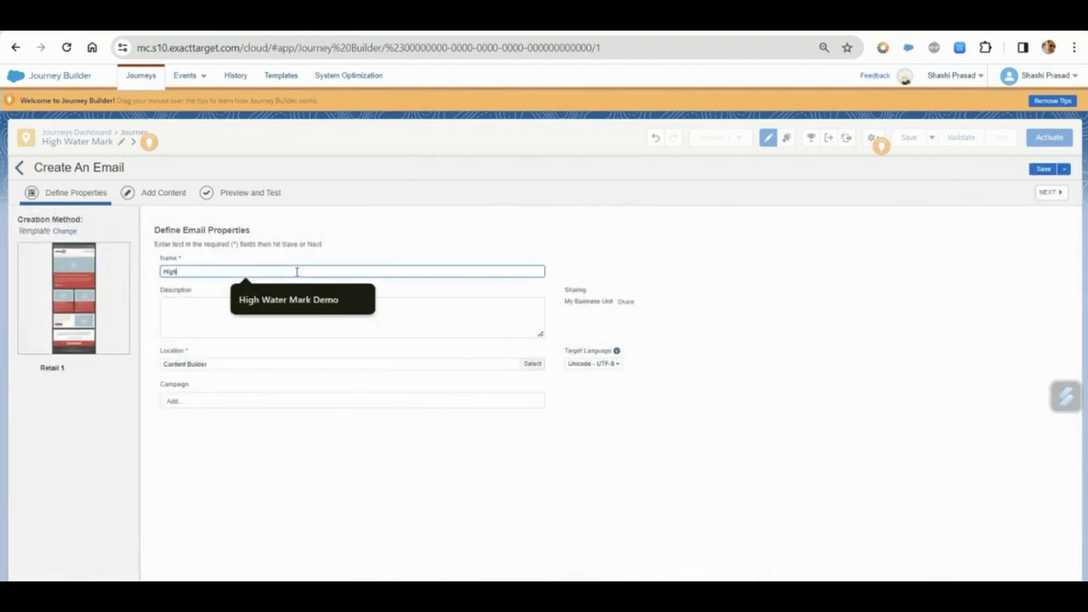
pyautogui.press('Down')
pyautogui.press('Return')
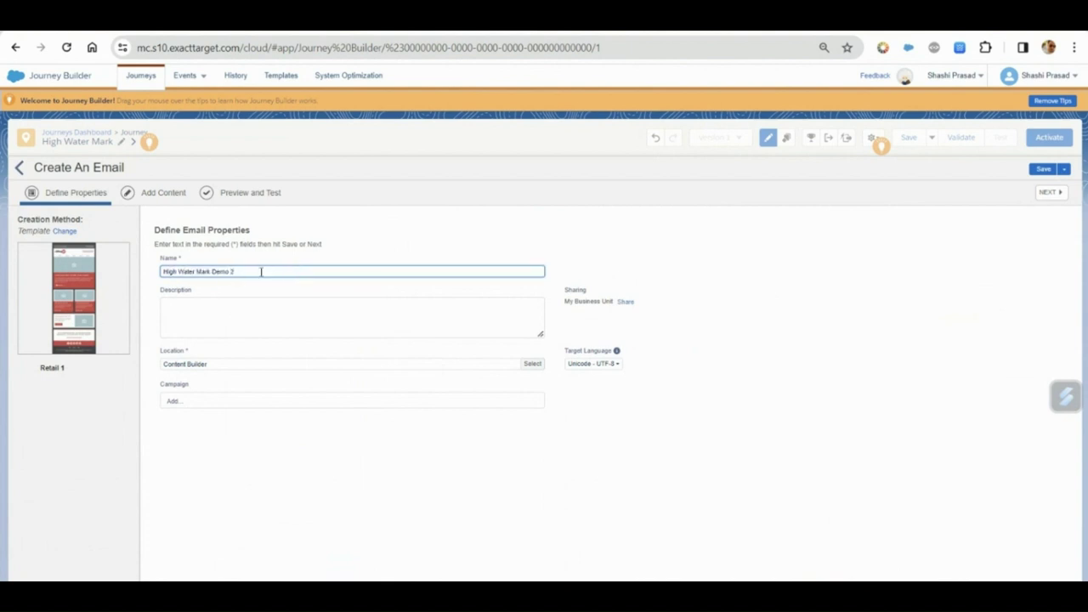
pyautogui.moveTo(261, 272); pyautogui.dragTo(130, 275)
pyautogui.hotkey('ctrl', 'c')
pyautogui.click(1054, 193)
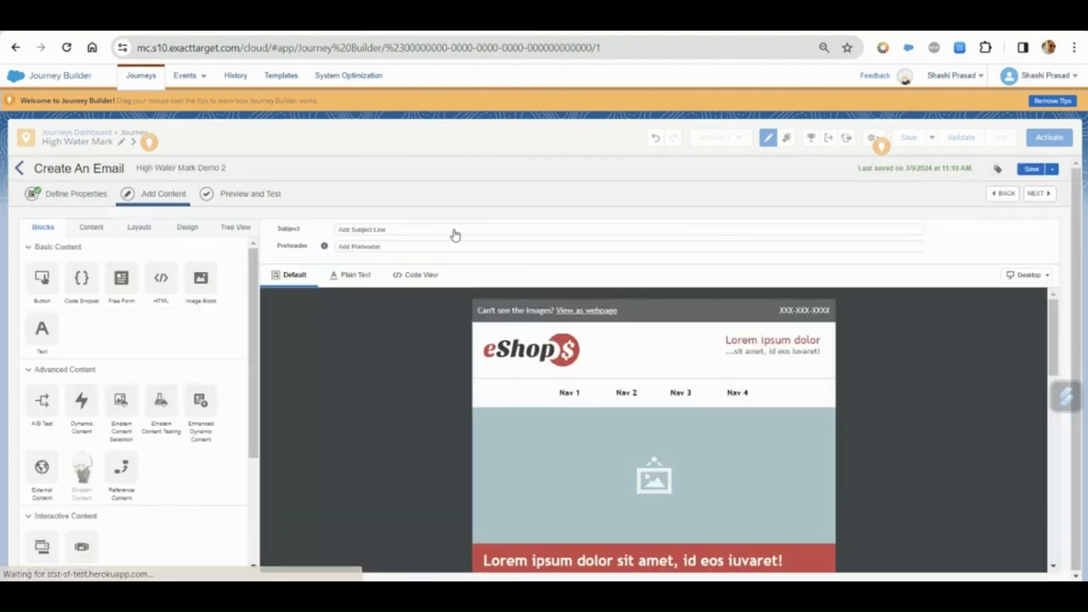
pyautogui.click(455, 230)
pyautogui.hotkey('ctrl', 'v')
pyautogui.click(1042, 196)
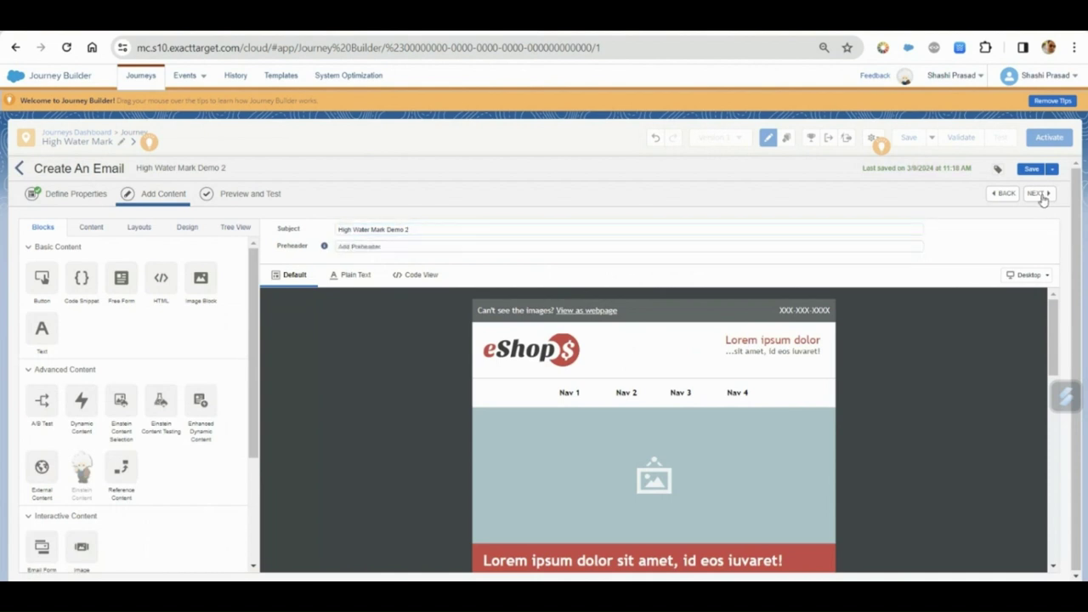
pyautogui.click(1040, 195)
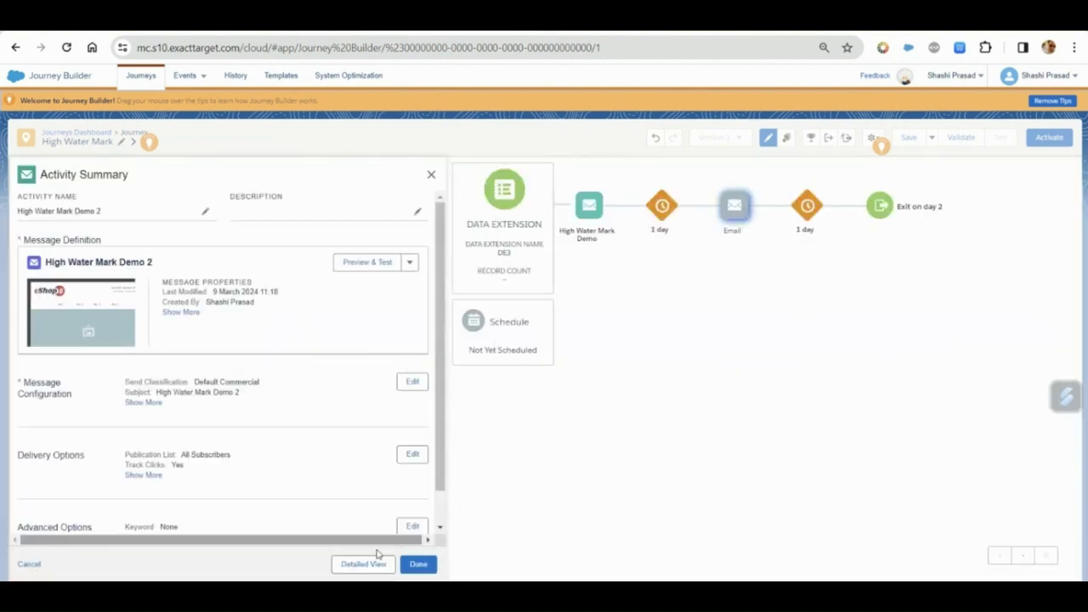
# Finish the second email step and set the first wait to 3 minutes
pyautogui.click(418, 564)
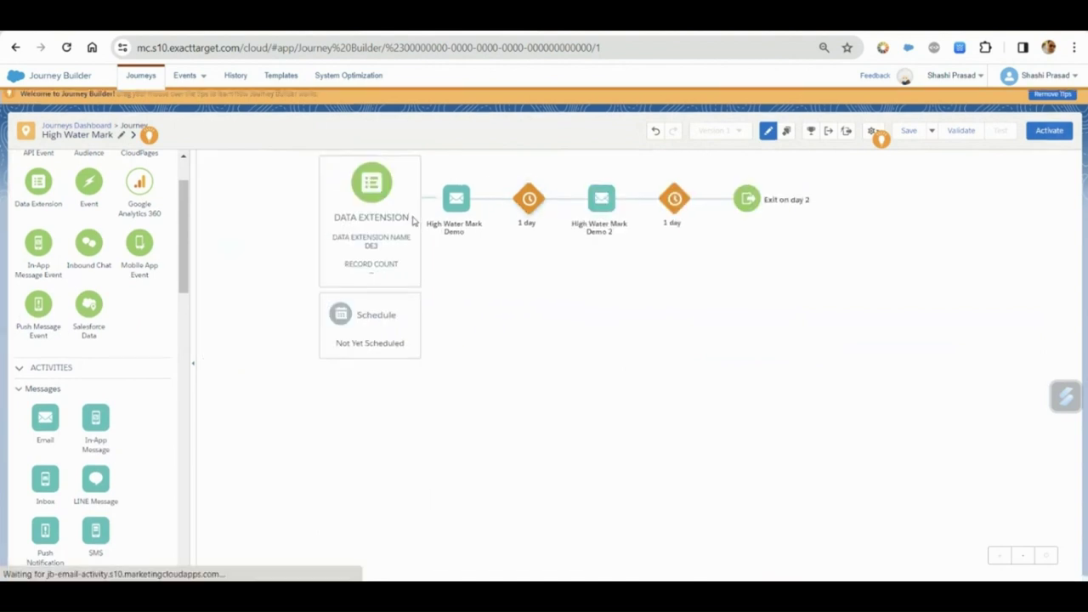
pyautogui.click(529, 197)
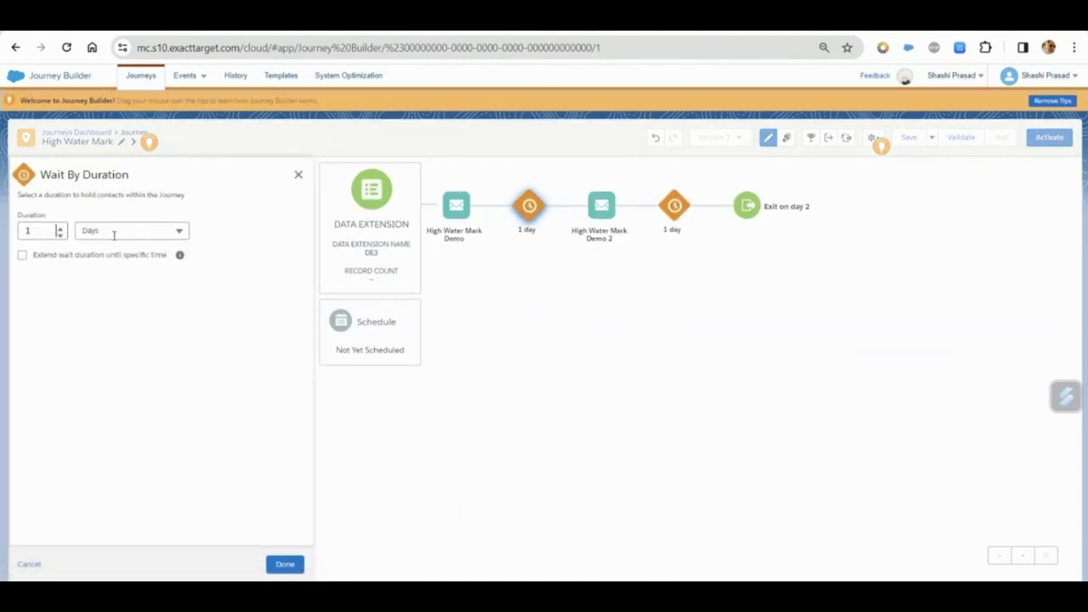
pyautogui.click(28, 230)
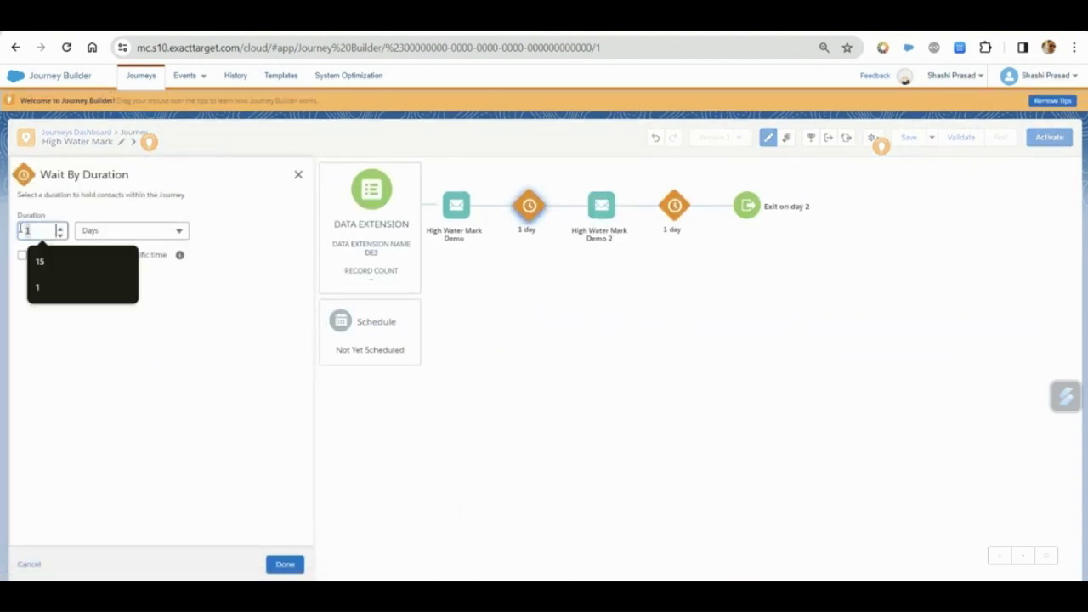
pyautogui.press('BackSpace')
pyautogui.write('3')
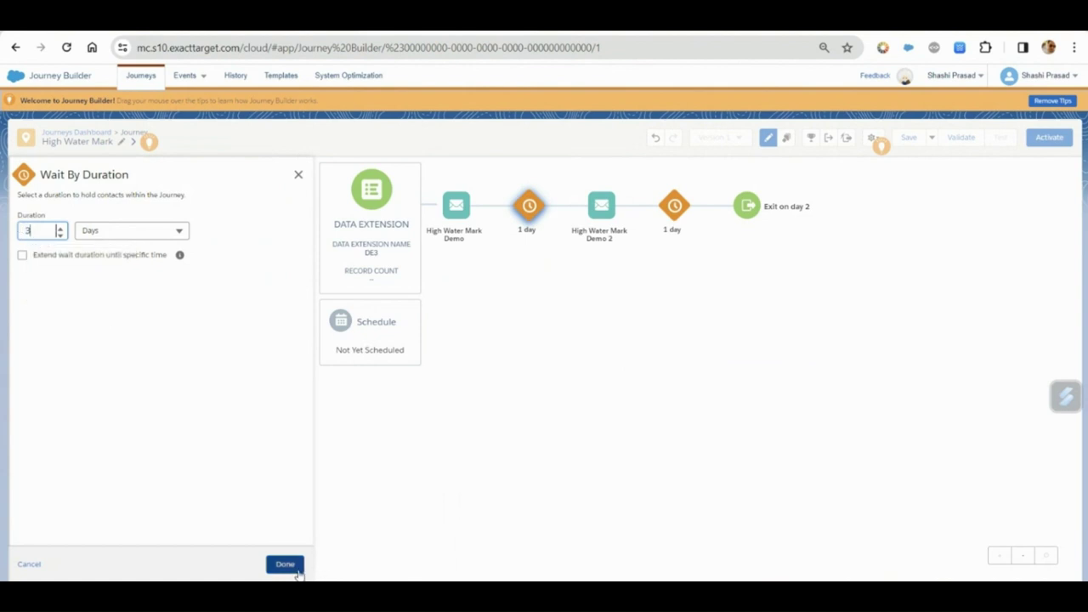
pyautogui.click(285, 564)
pyautogui.click(408, 209)
pyautogui.click(136, 225)
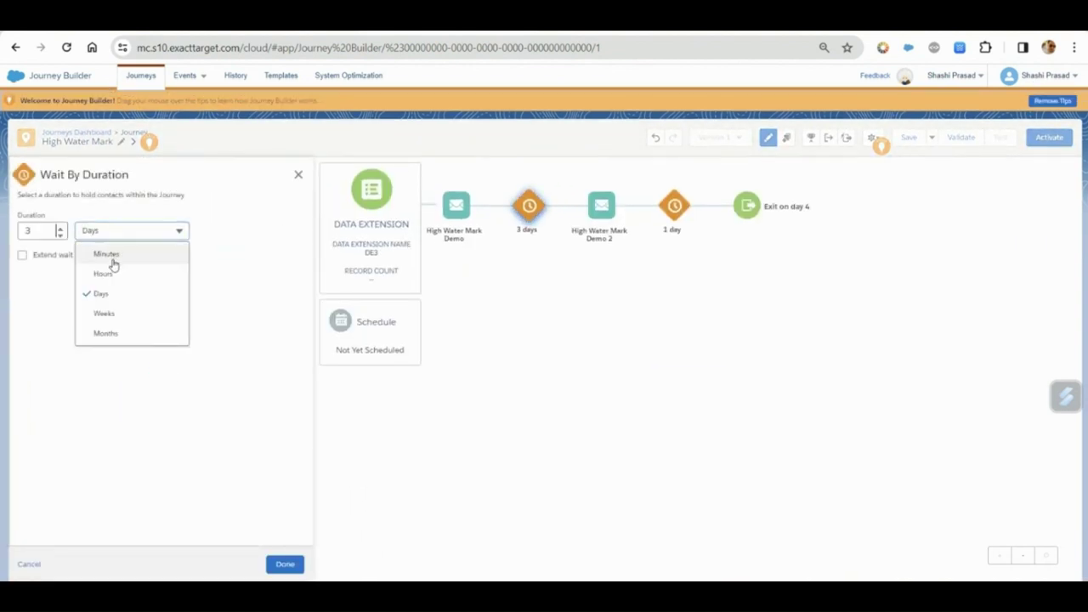
pyautogui.click(114, 260)
pyautogui.click(288, 565)
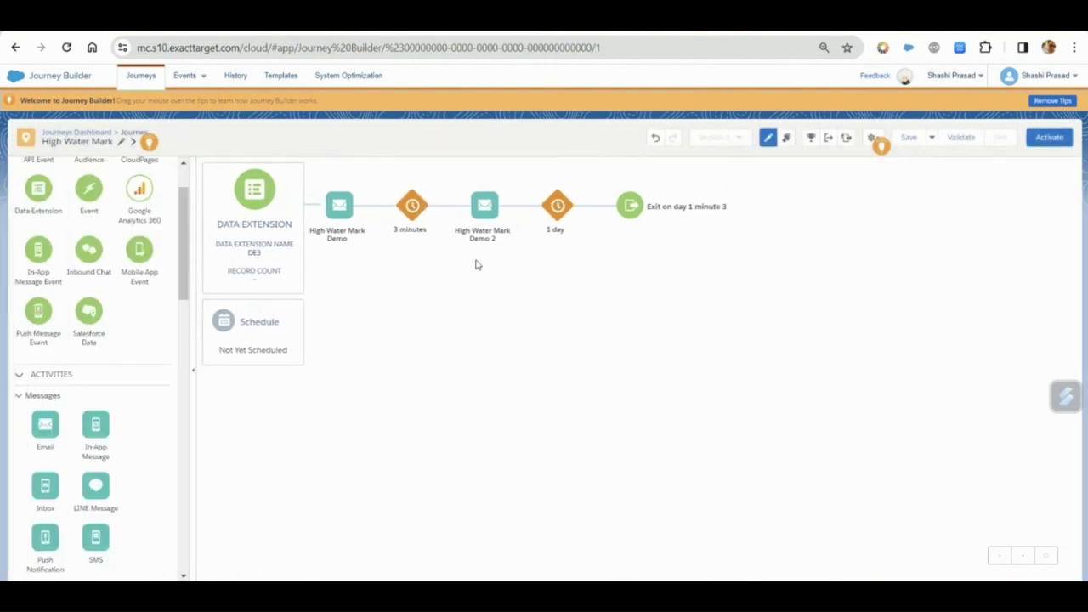
# Set the second wait to 15 minutes
pyautogui.click(557, 217)
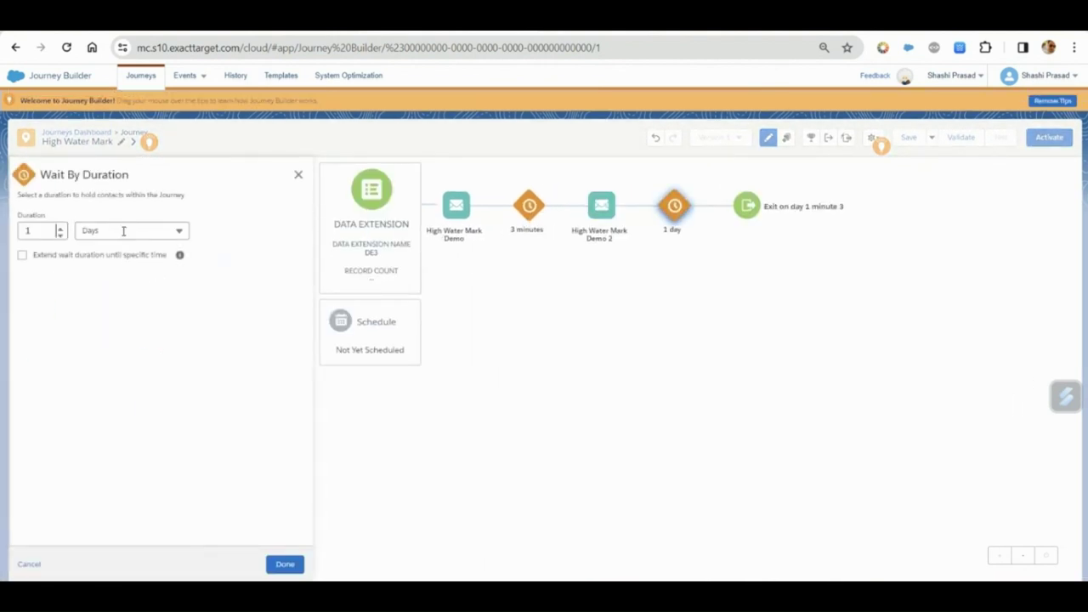
pyautogui.click(43, 231)
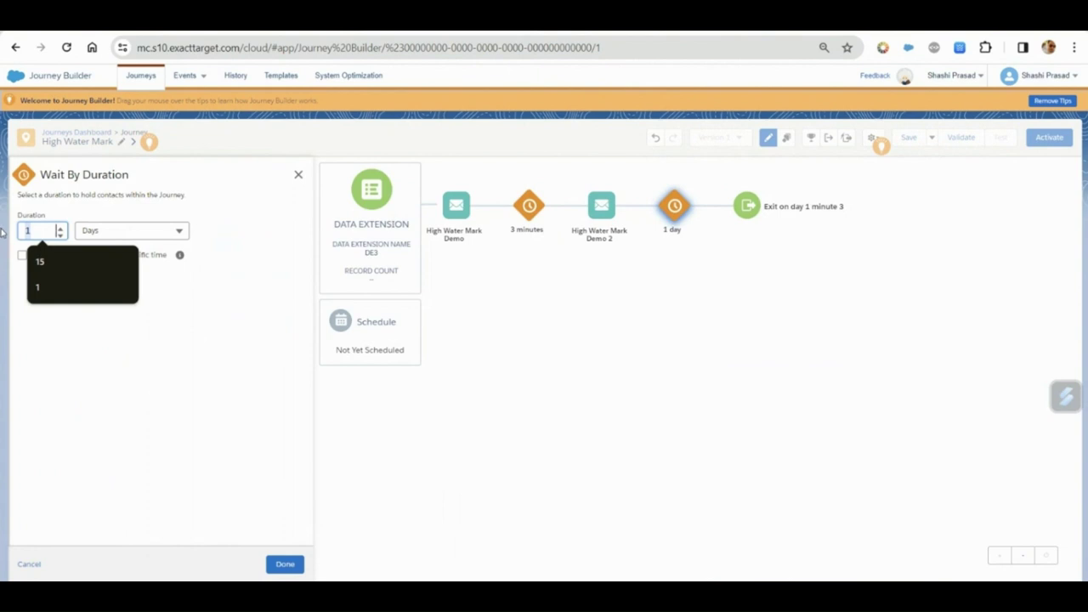
pyautogui.write('5')
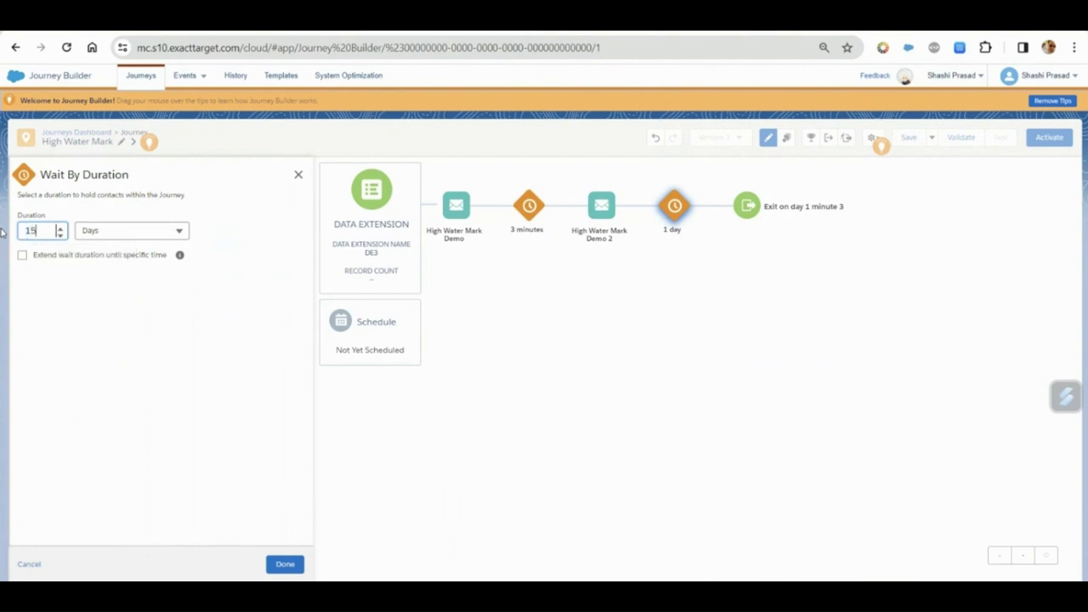
pyautogui.click(117, 233)
pyautogui.click(119, 257)
pyautogui.click(285, 564)
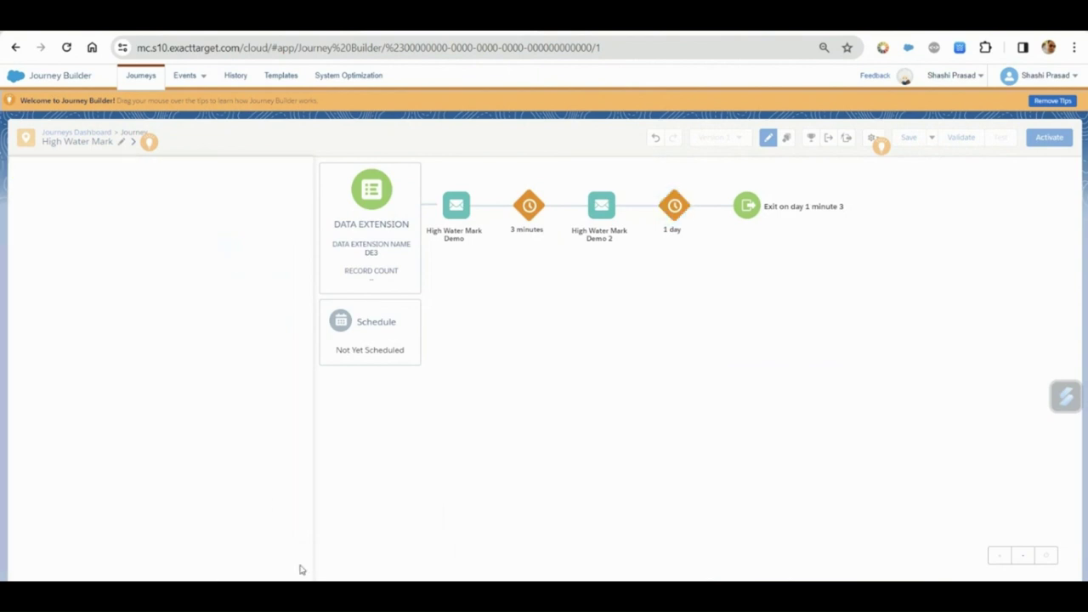
# Review the journey settings and save the High Water Mark journey
pyautogui.click(871, 139)
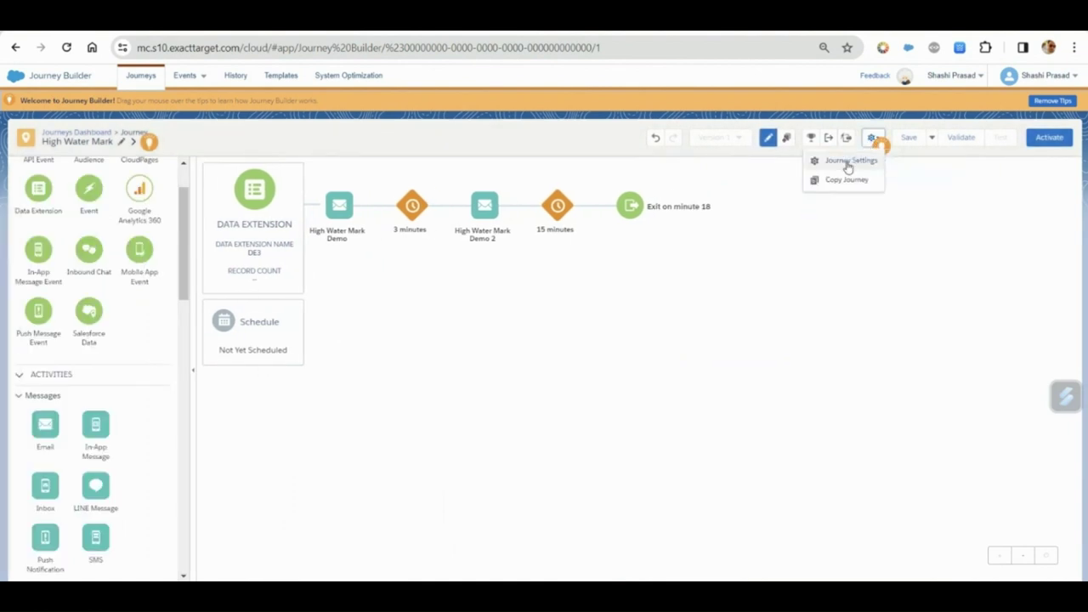
pyautogui.click(848, 163)
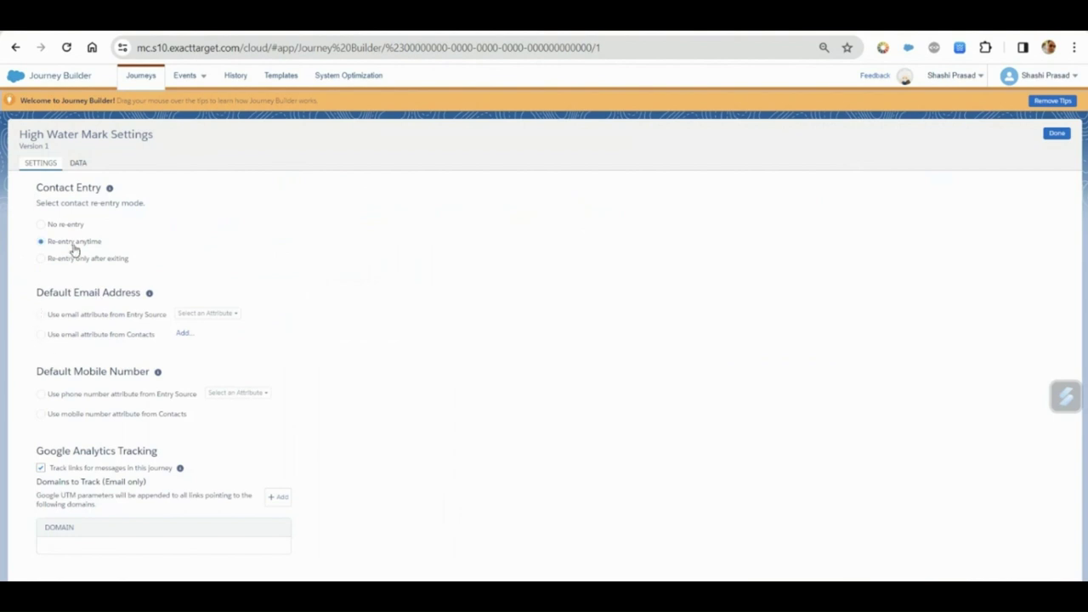
pyautogui.click(1057, 134)
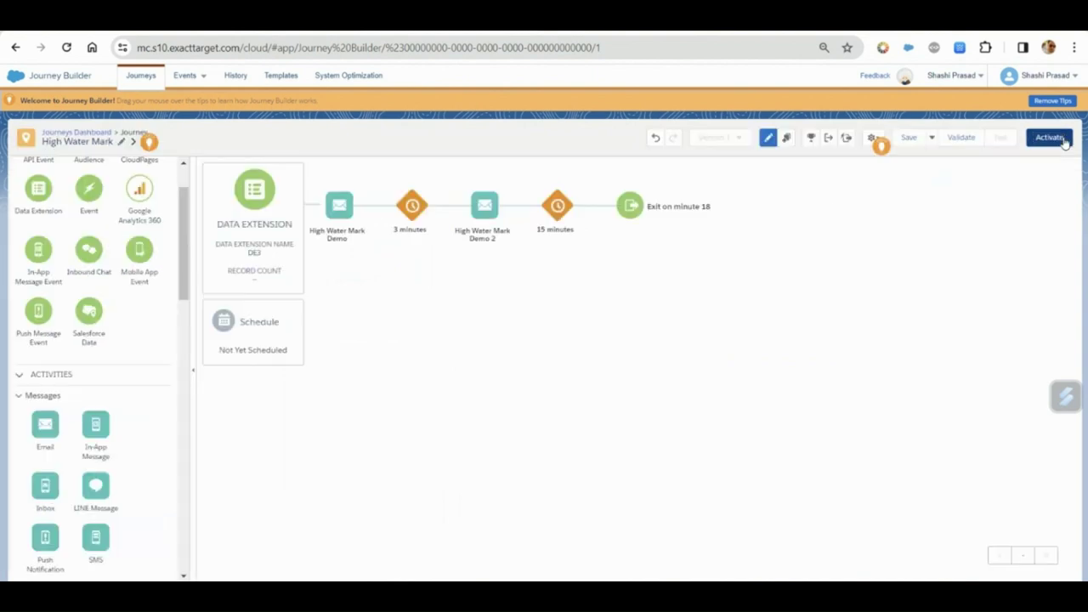
pyautogui.click(909, 139)
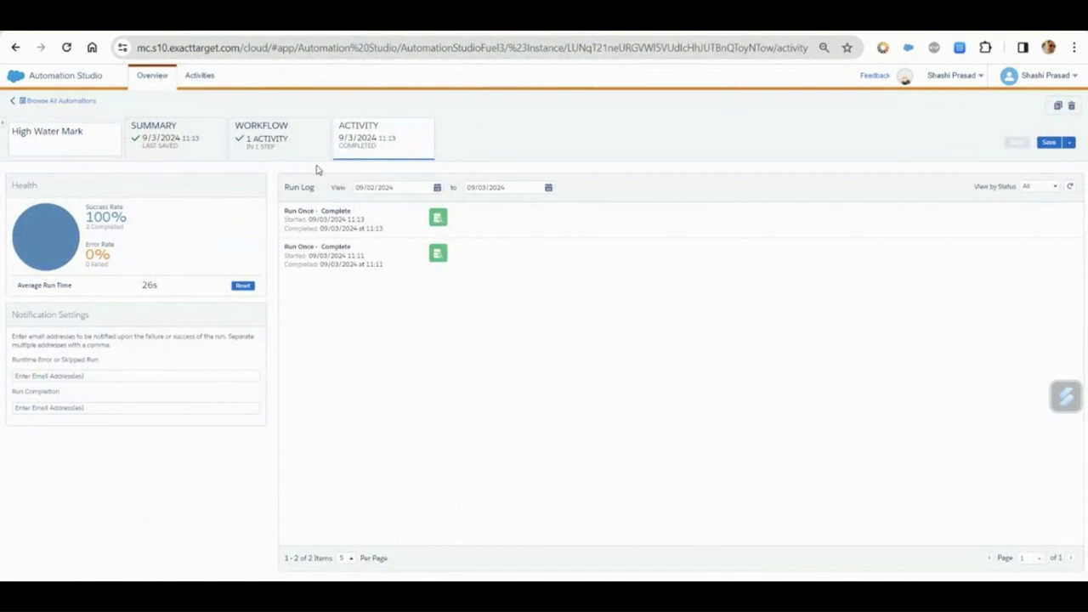
# Open the automation's SQL Query activity to edit its target data extension
pyautogui.click(285, 145)
pyautogui.click(458, 246)
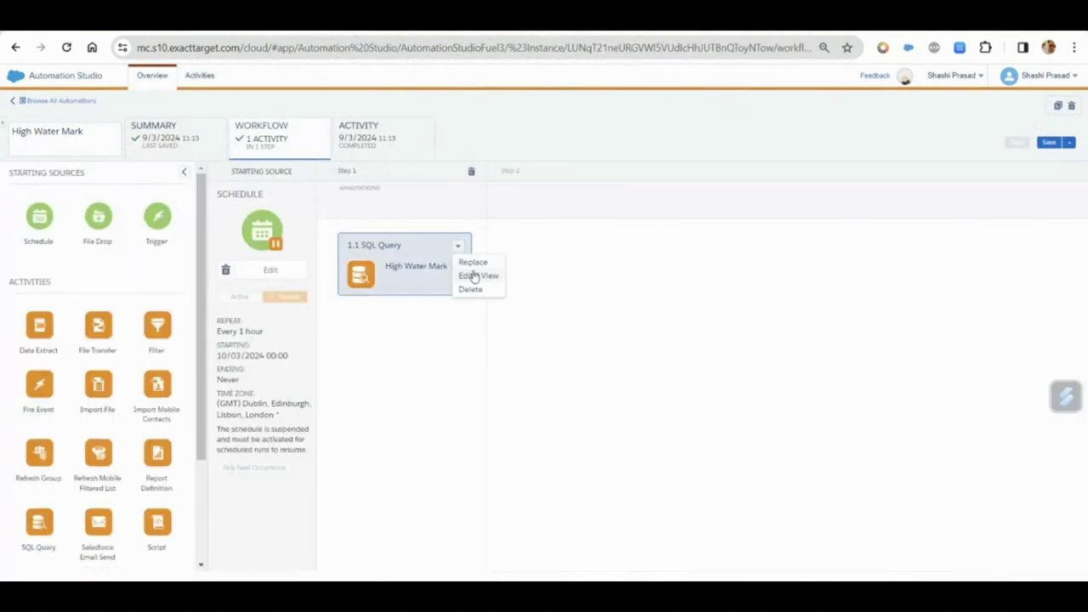
pyautogui.click(475, 276)
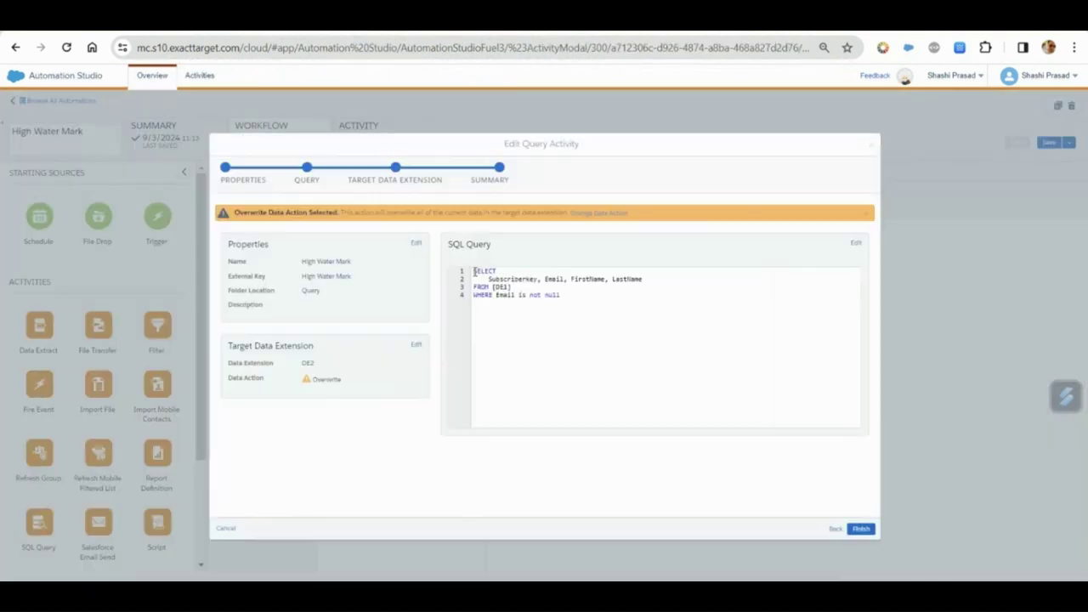
pyautogui.click(417, 347)
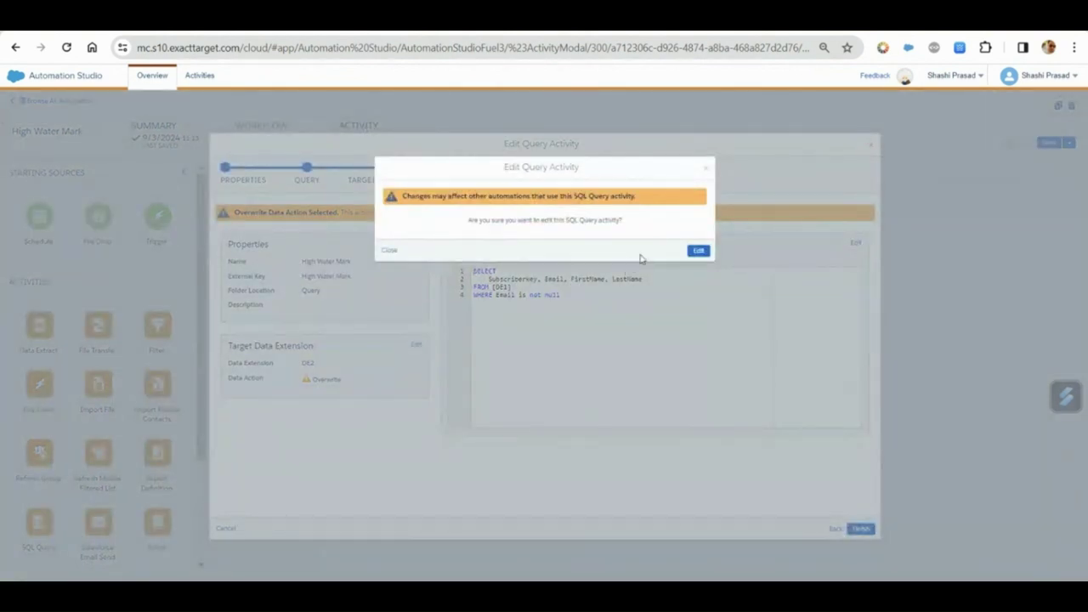
pyautogui.click(699, 251)
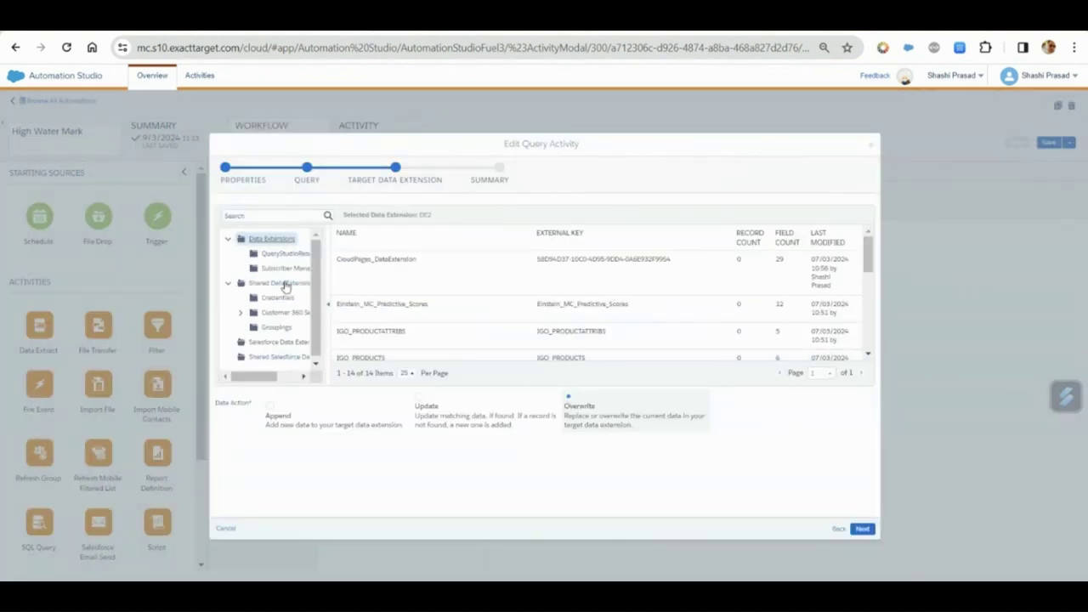
# Target DE3 from Subscriber Management with Overwrite, finish the query, and save the automation
pyautogui.click(284, 270)
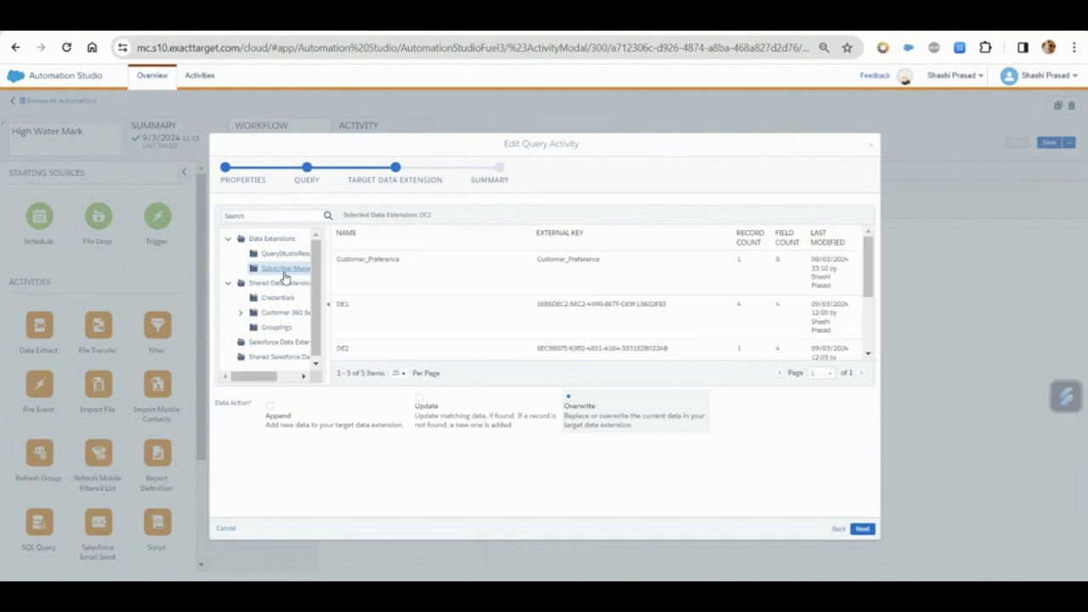
pyautogui.scroll(-3, 388, 313)
pyautogui.click(395, 337)
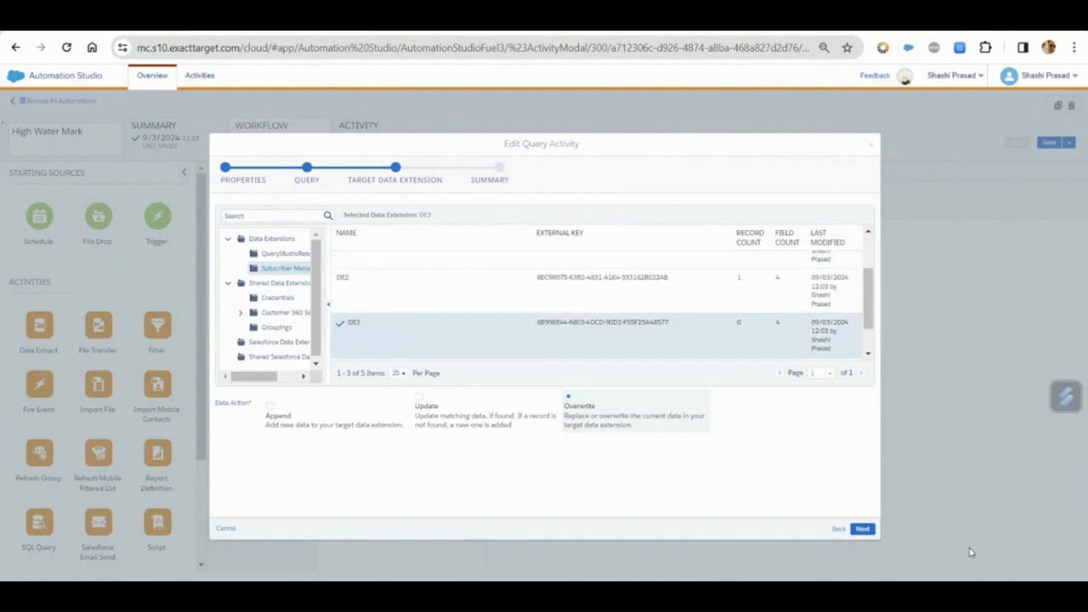
pyautogui.click(863, 528)
pyautogui.click(862, 528)
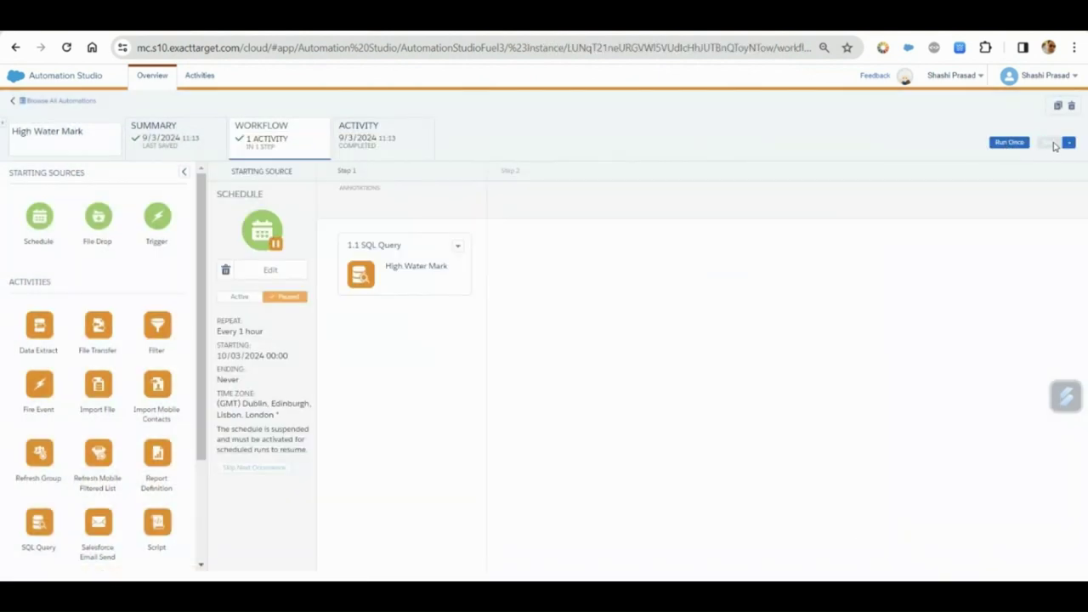
pyautogui.click(1051, 142)
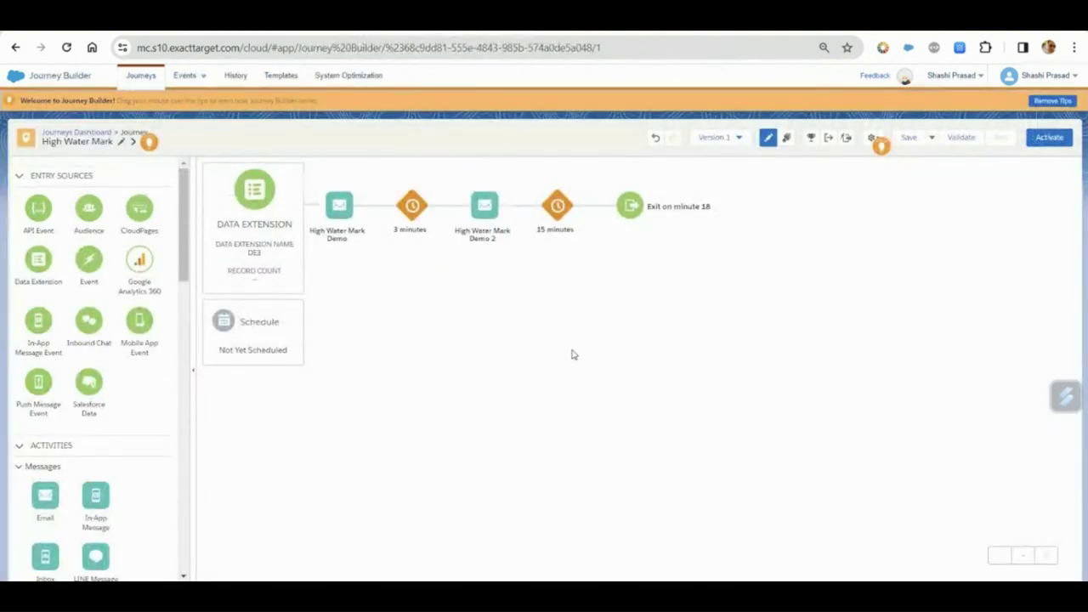
# Schedule the journey to run after the High Water Mark automation completes
pyautogui.click(256, 329)
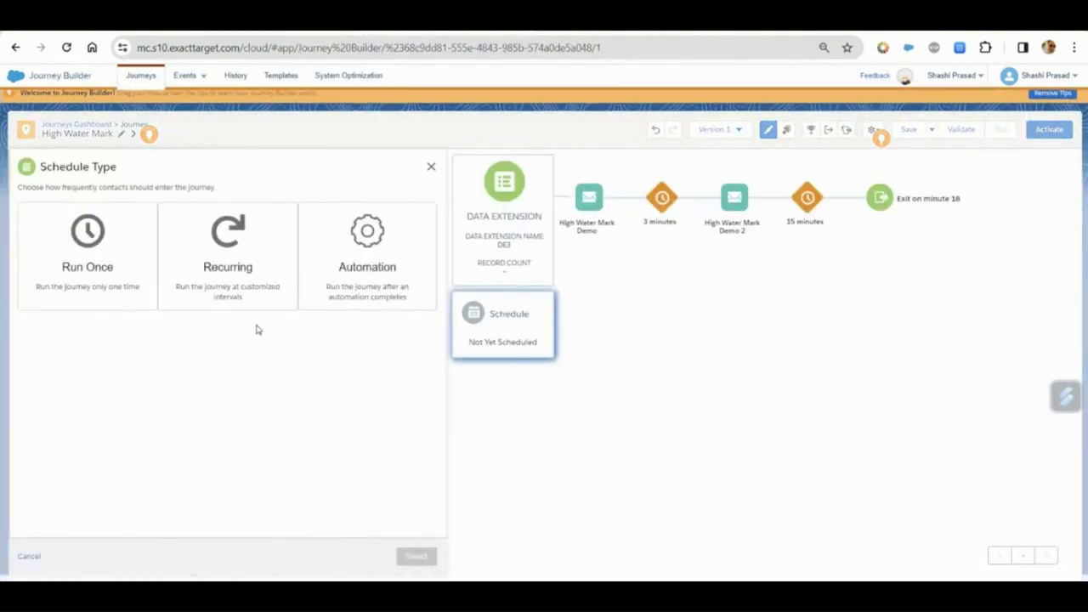
pyautogui.click(353, 247)
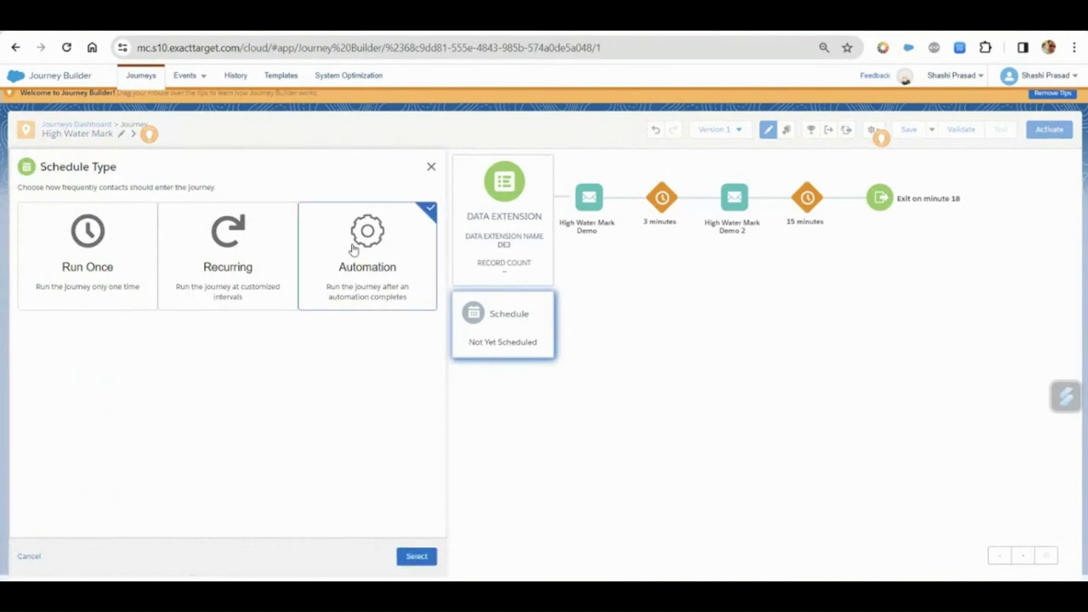
pyautogui.click(416, 557)
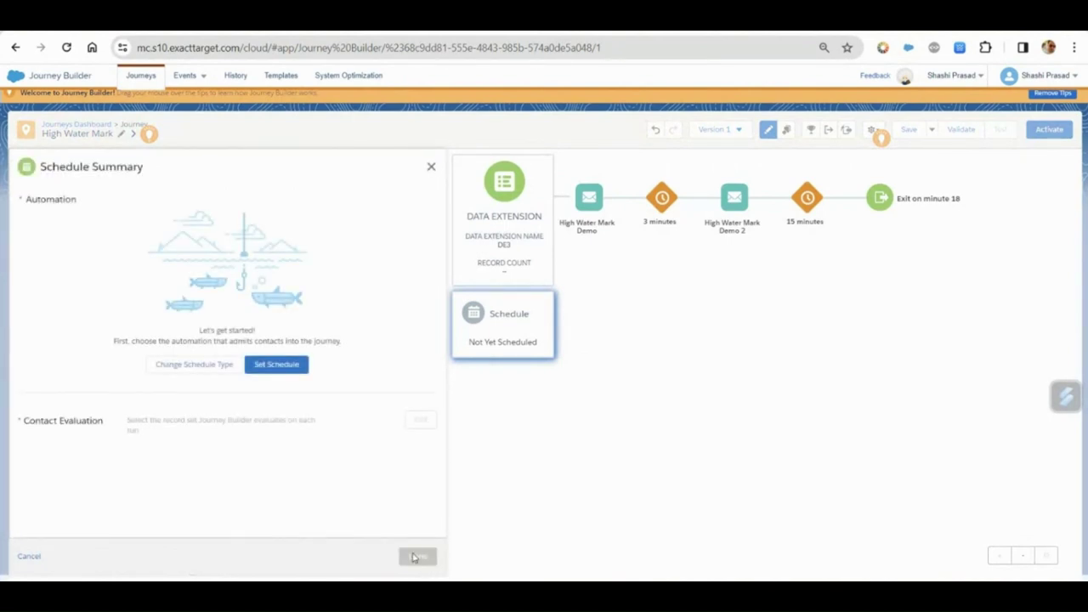
pyautogui.click(277, 364)
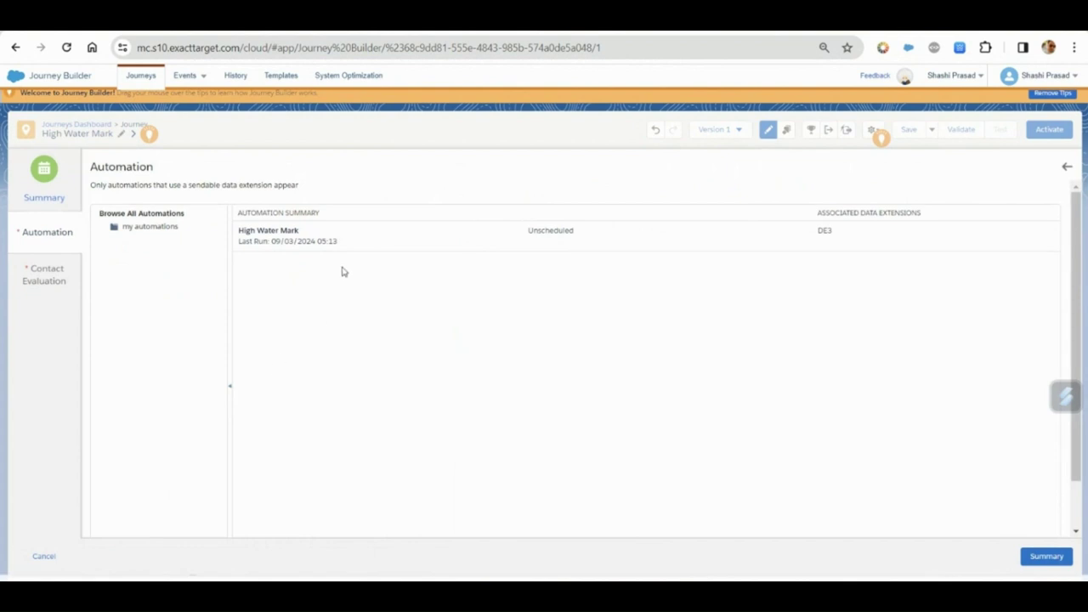
pyautogui.click(349, 245)
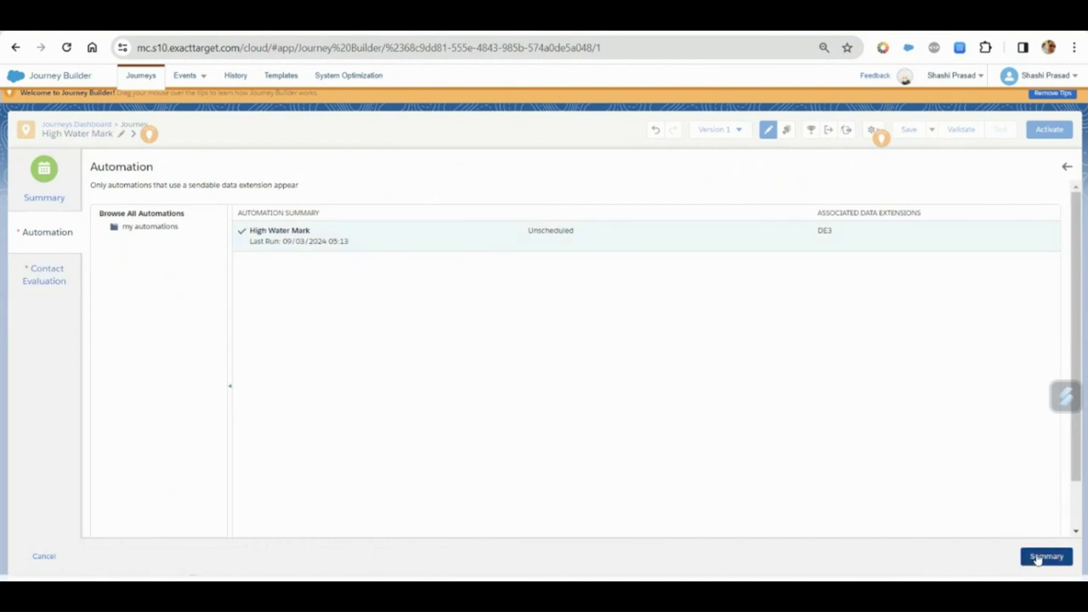
pyautogui.click(1037, 558)
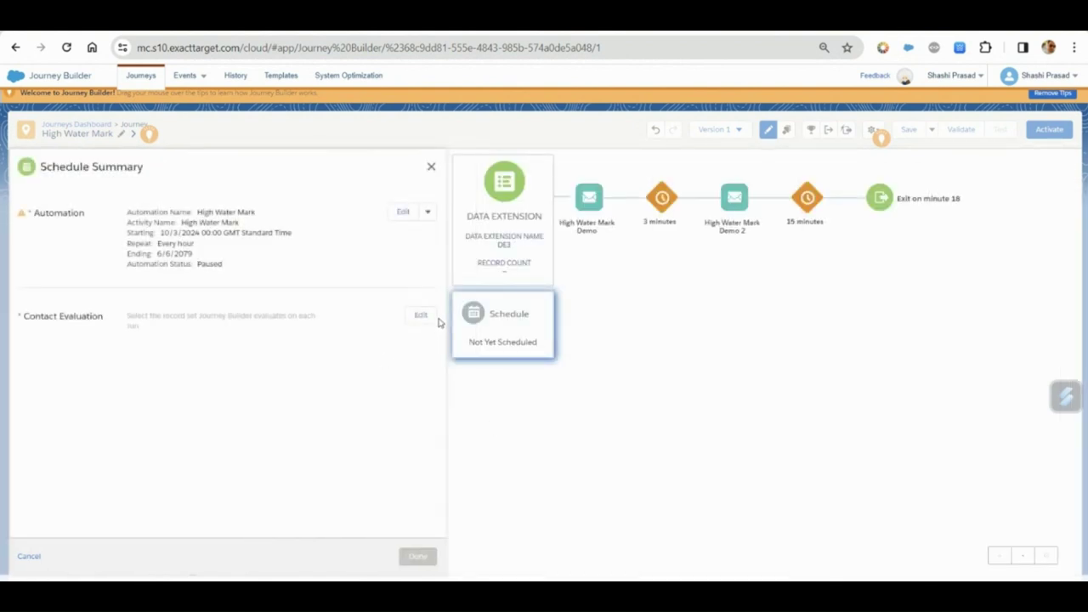
# Set contact evaluation to only new records added after activation and finish the schedule
pyautogui.click(421, 315)
pyautogui.click(214, 348)
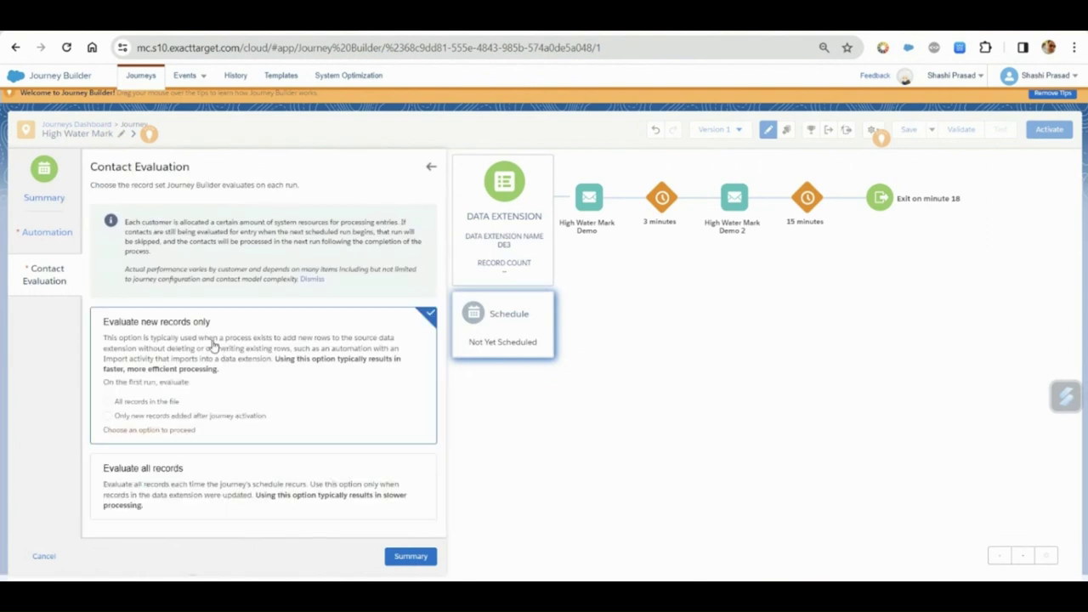
pyautogui.click(147, 415)
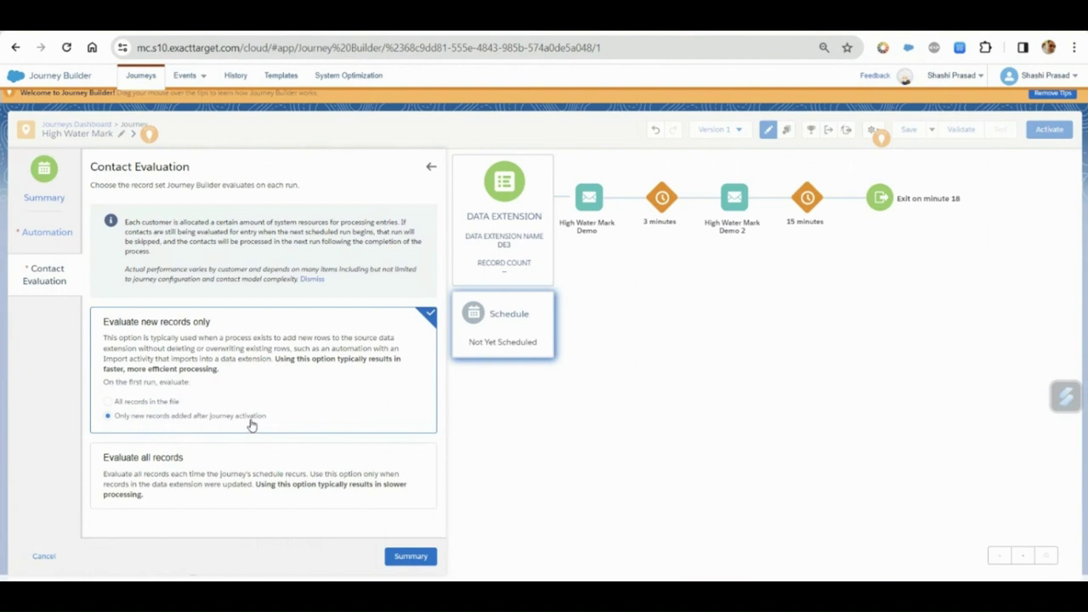
pyautogui.click(413, 557)
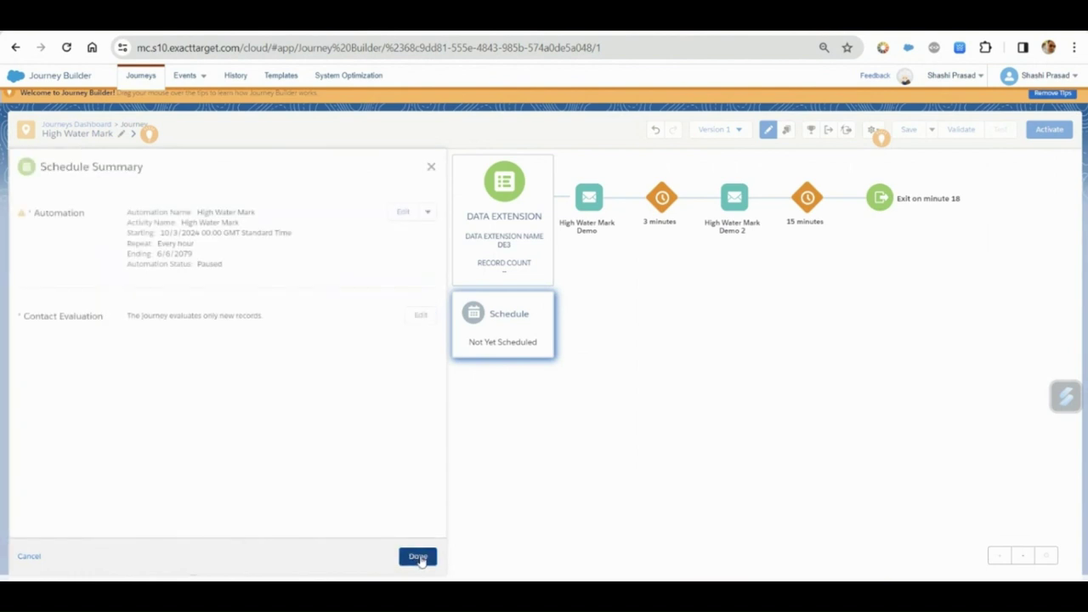
pyautogui.click(418, 558)
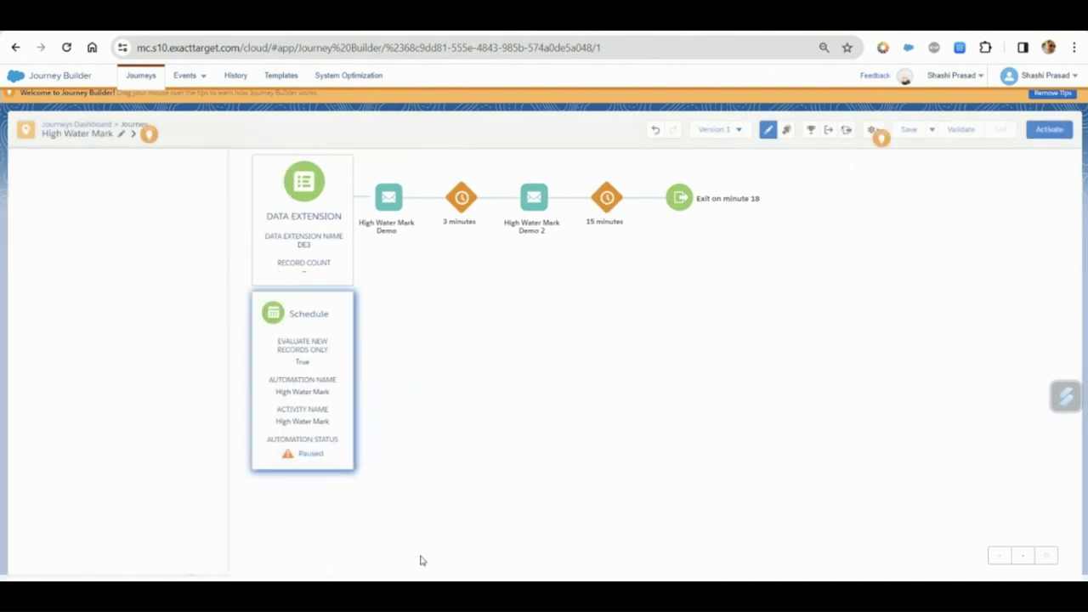
# Validate the journey, then delete DE3's Email attribute in Contact Builder
pyautogui.click(958, 130)
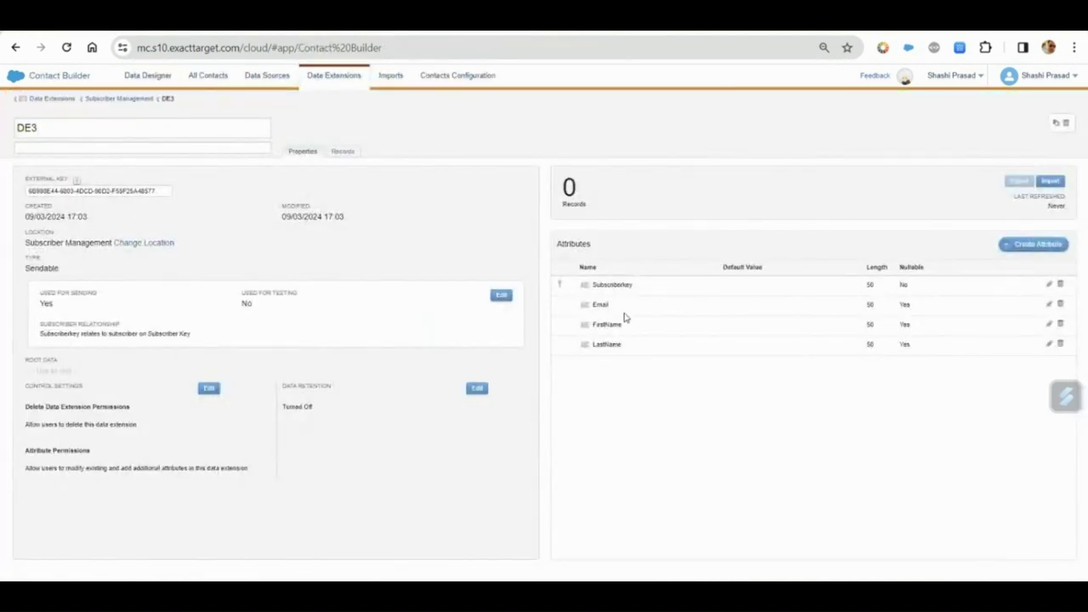
pyautogui.doubleClick(603, 306)
pyautogui.click(585, 312)
pyautogui.click(1061, 306)
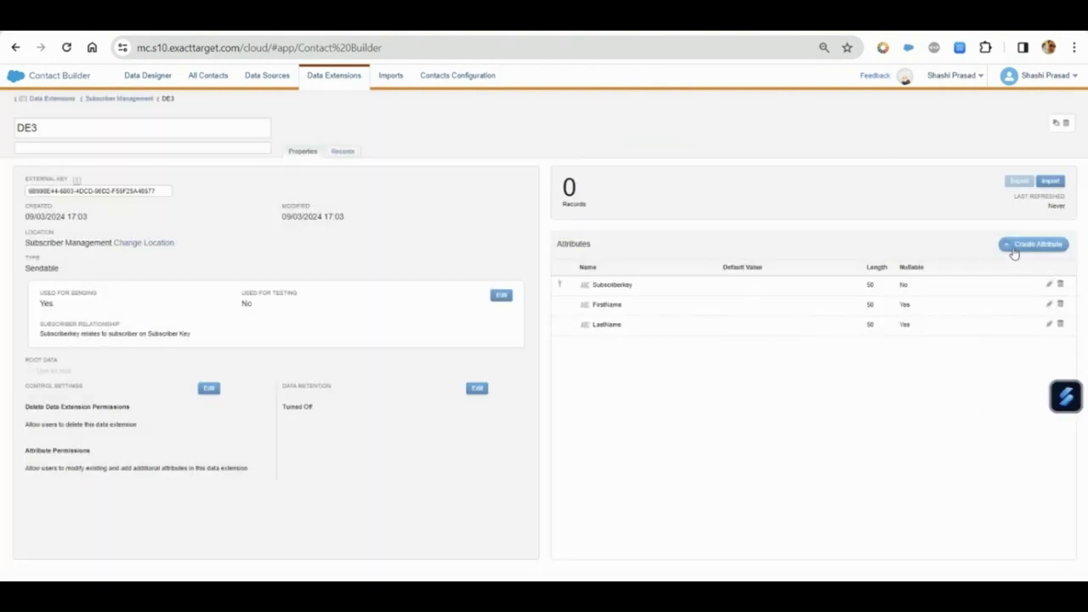
# Create a new DE3 attribute named 'Email' of type Email Address
pyautogui.click(1017, 249)
pyautogui.click(501, 144)
pyautogui.click(499, 163)
pyautogui.click(508, 219)
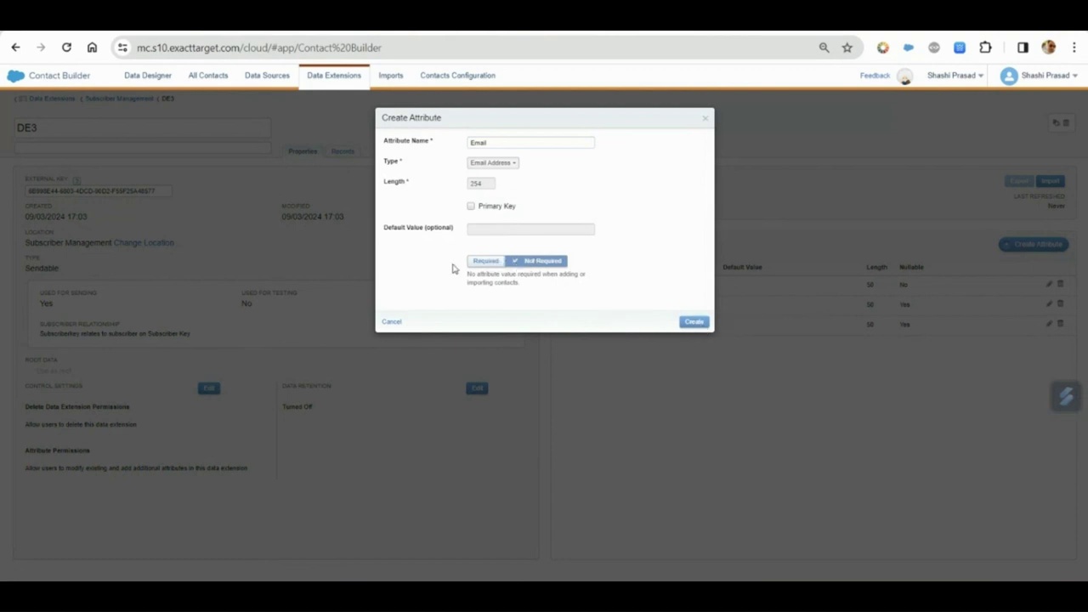
pyautogui.click(695, 323)
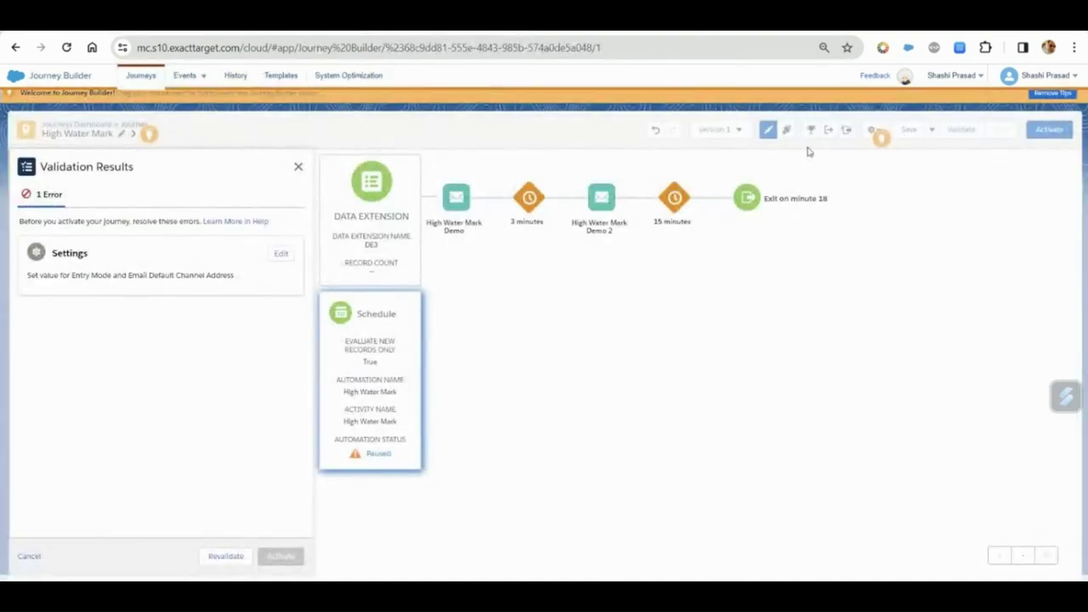
# Revalidate the journey and delete its existing entry source
pyautogui.click(226, 556)
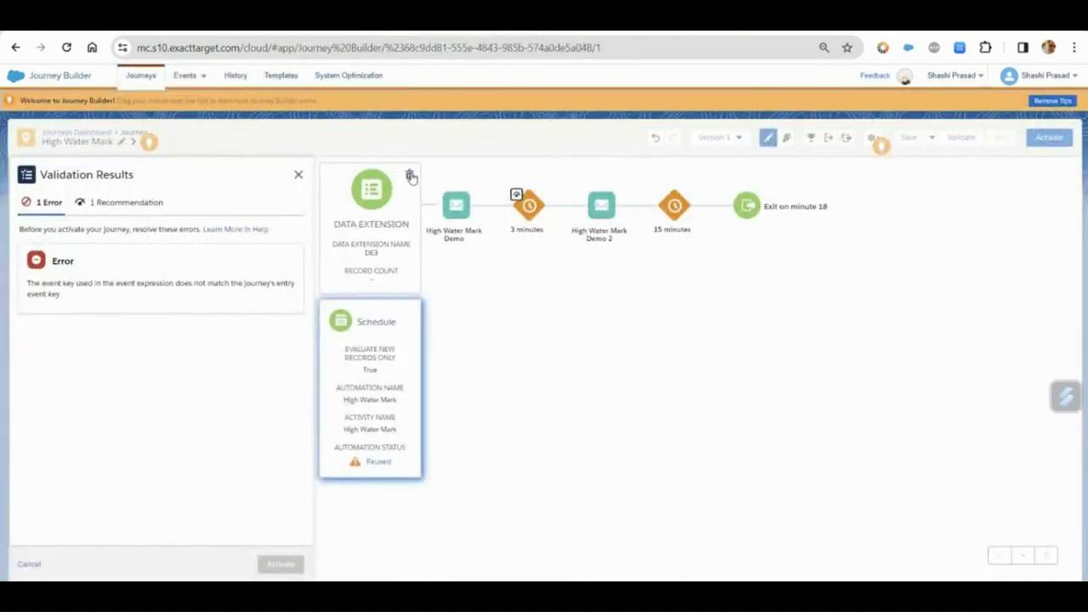
pyautogui.click(410, 179)
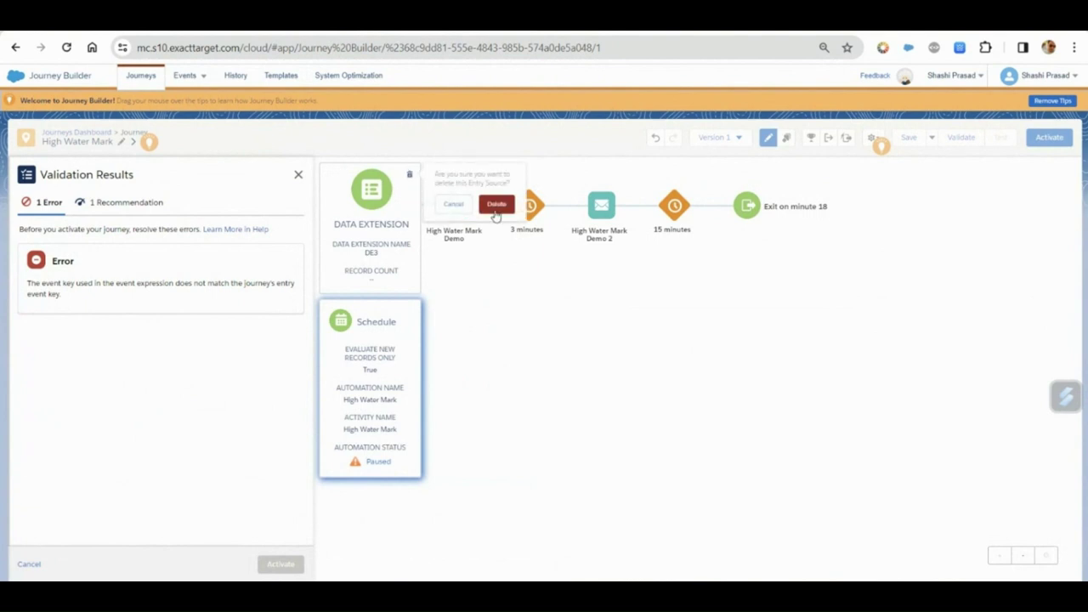
pyautogui.click(494, 202)
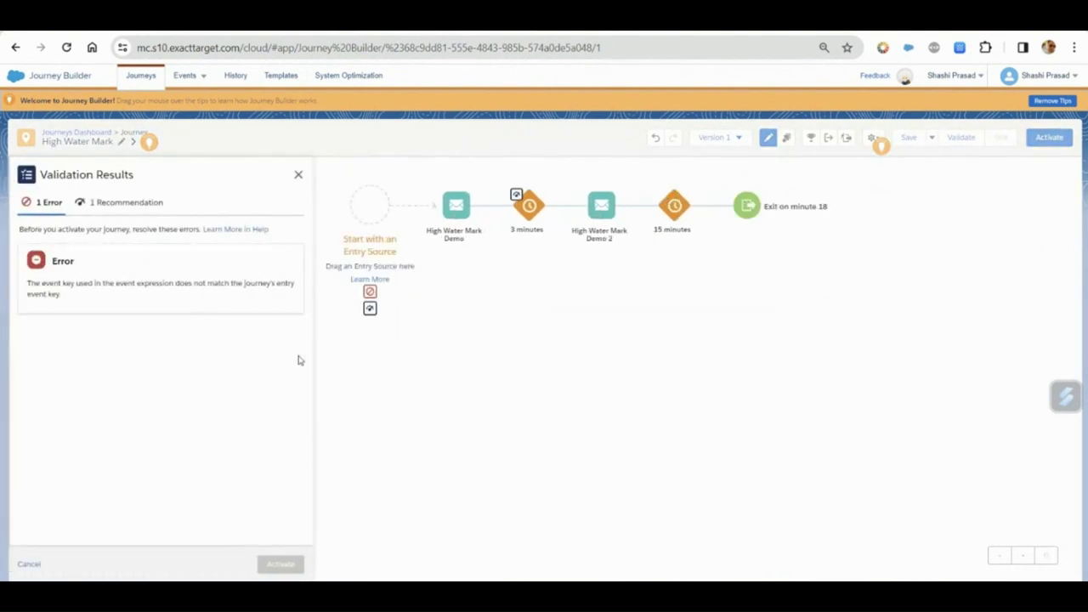
pyautogui.click(297, 176)
# Add a Data Extension entry source using DE3 from Subscriber Management
pyautogui.moveTo(38, 260); pyautogui.dragTo(251, 207)
pyautogui.click(252, 211)
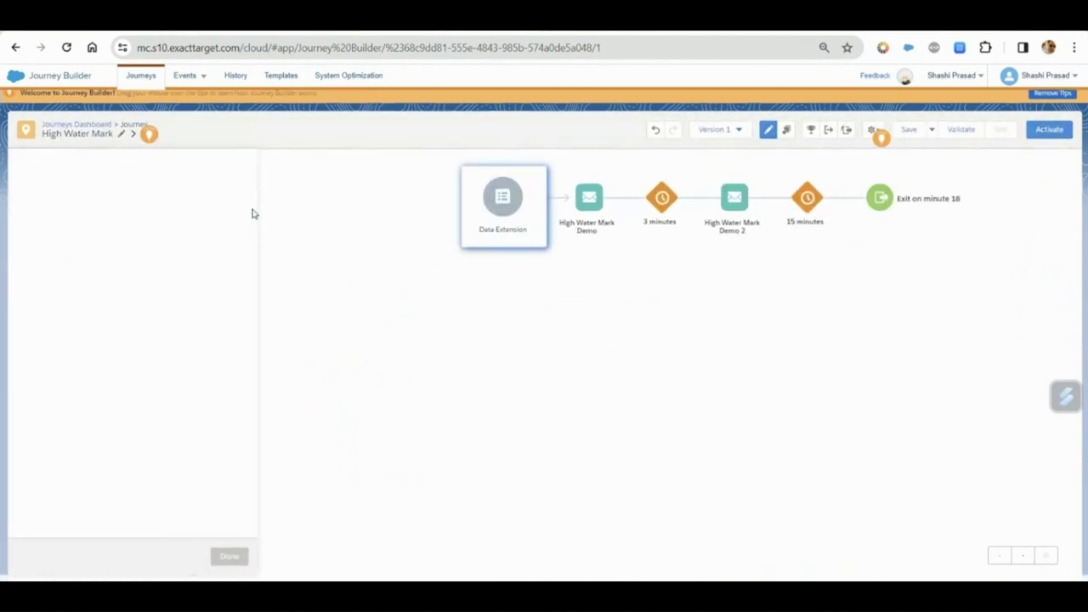
pyautogui.click(248, 382)
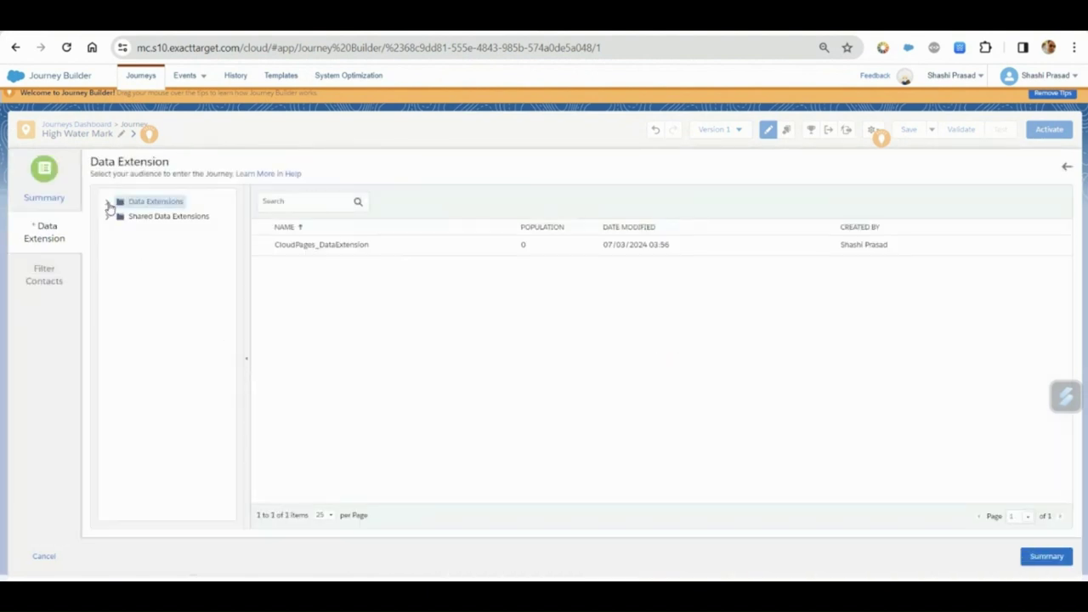
pyautogui.click(107, 201)
pyautogui.click(156, 232)
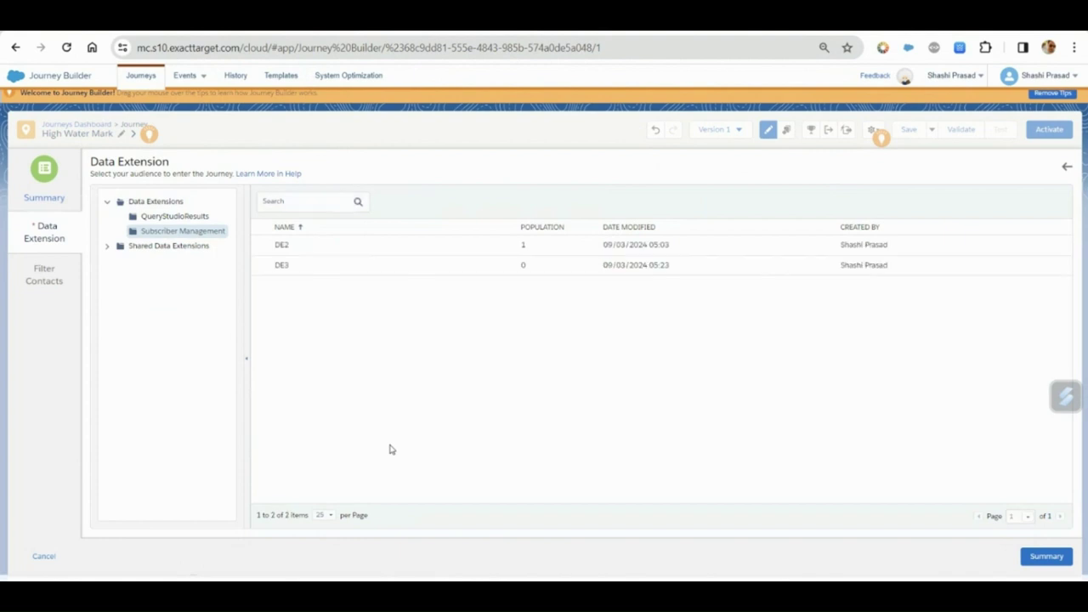
pyautogui.click(309, 269)
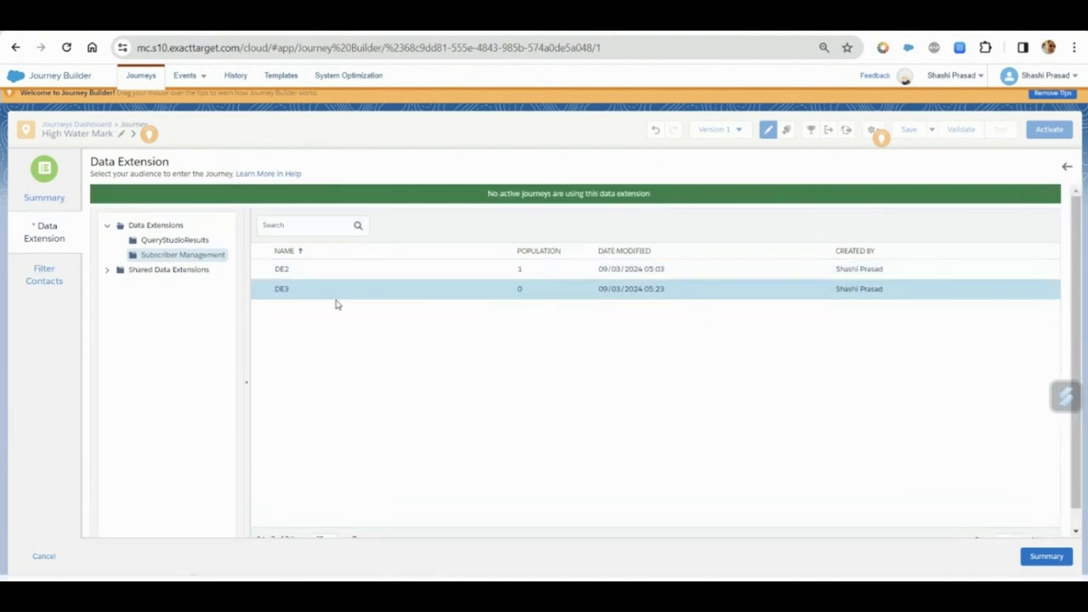
pyautogui.click(1047, 556)
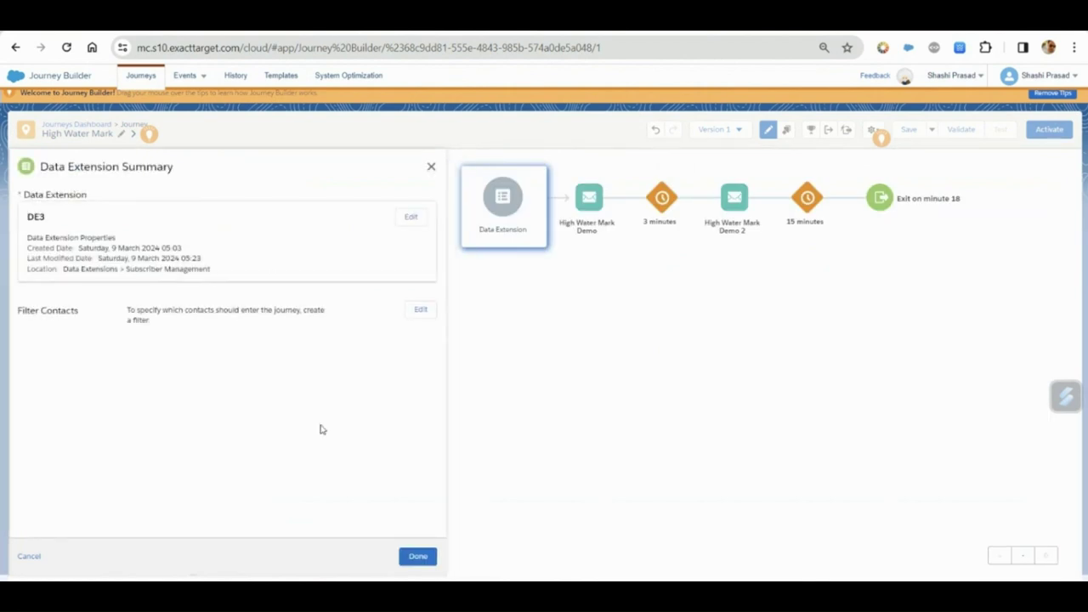
# Finish the entry source and schedule the journey after the High Water Mark automation
pyautogui.click(428, 556)
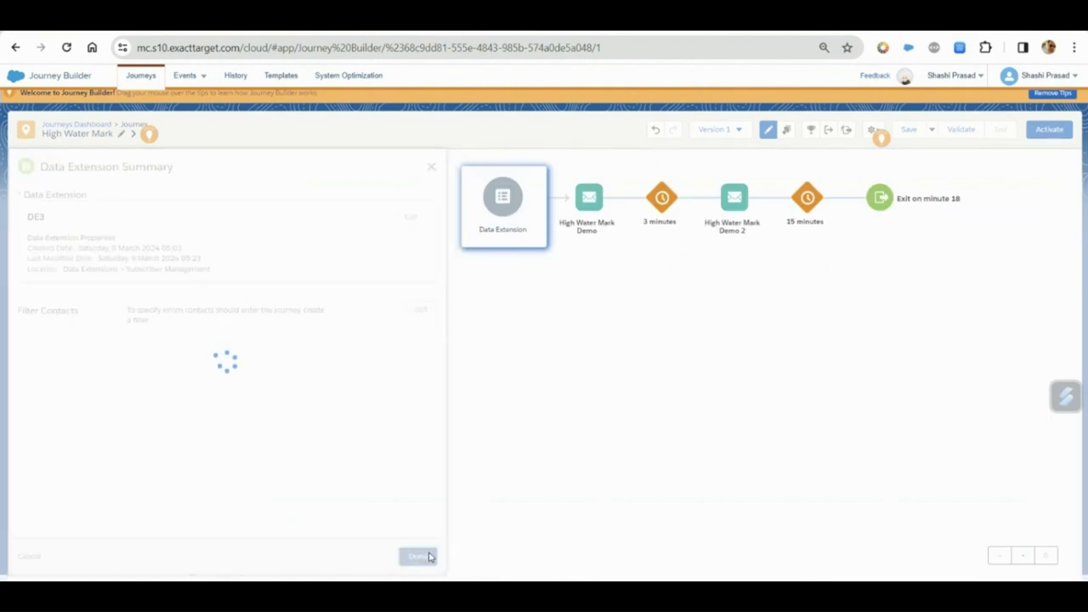
pyautogui.click(255, 308)
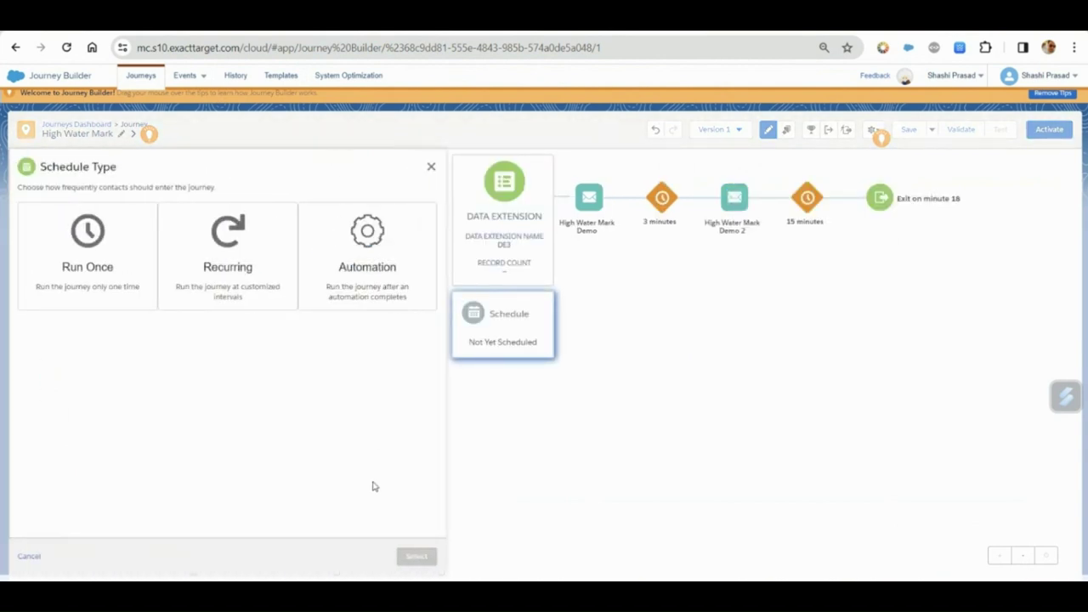
pyautogui.click(393, 294)
pyautogui.click(427, 557)
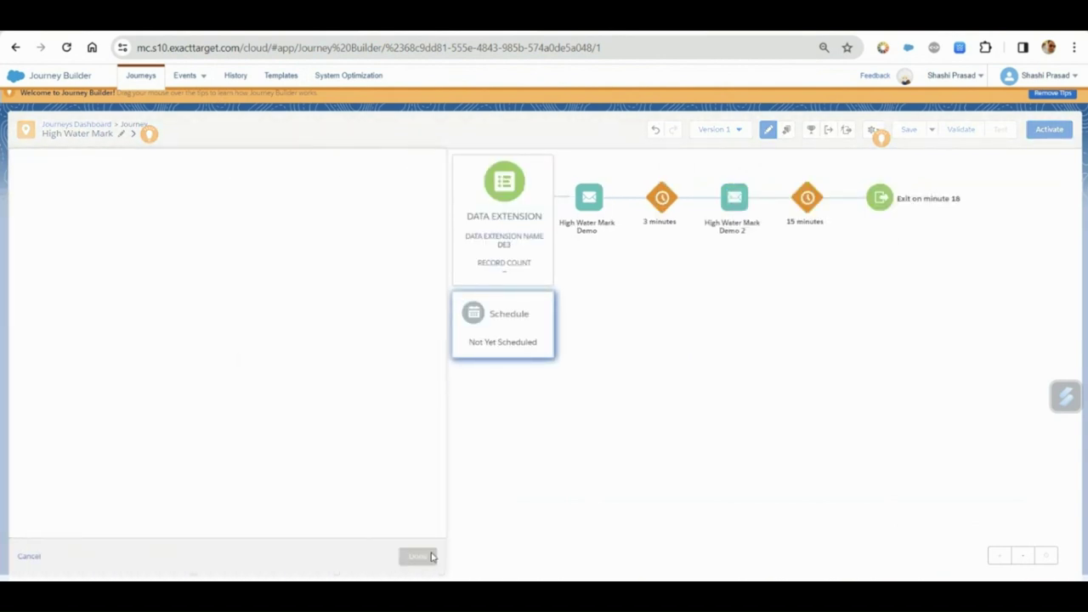
pyautogui.click(277, 366)
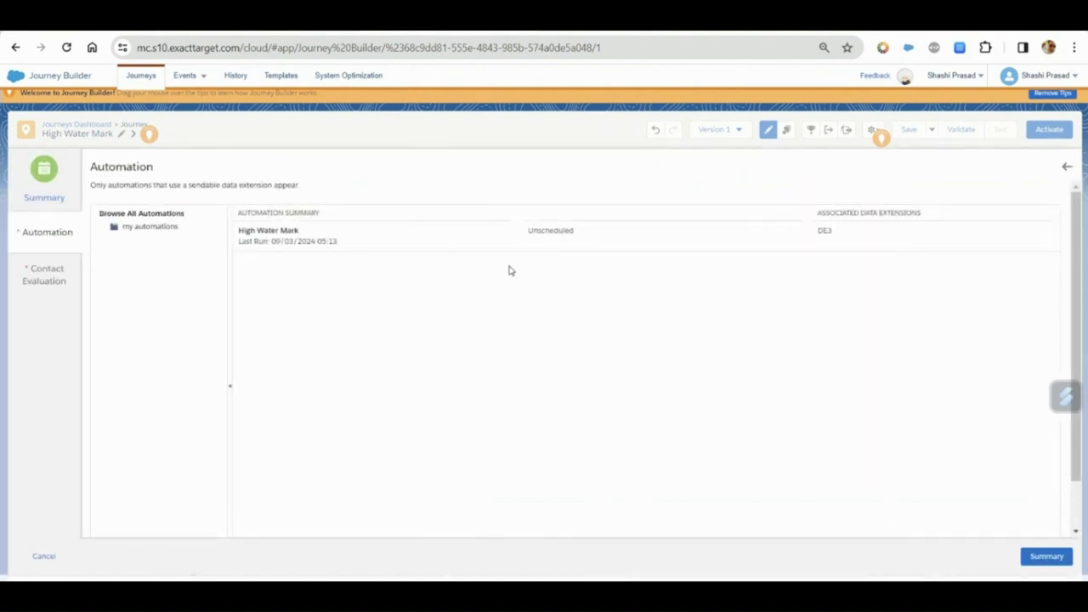
pyautogui.click(576, 247)
pyautogui.click(1046, 556)
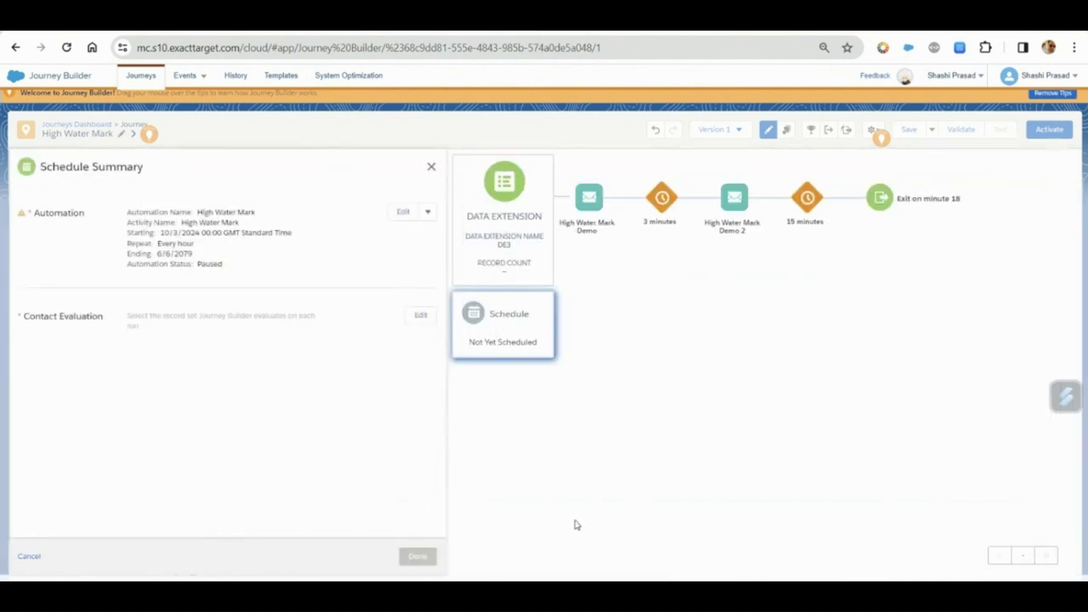
# Set contact evaluation to only new records added after activation and finish the schedule
pyautogui.click(420, 316)
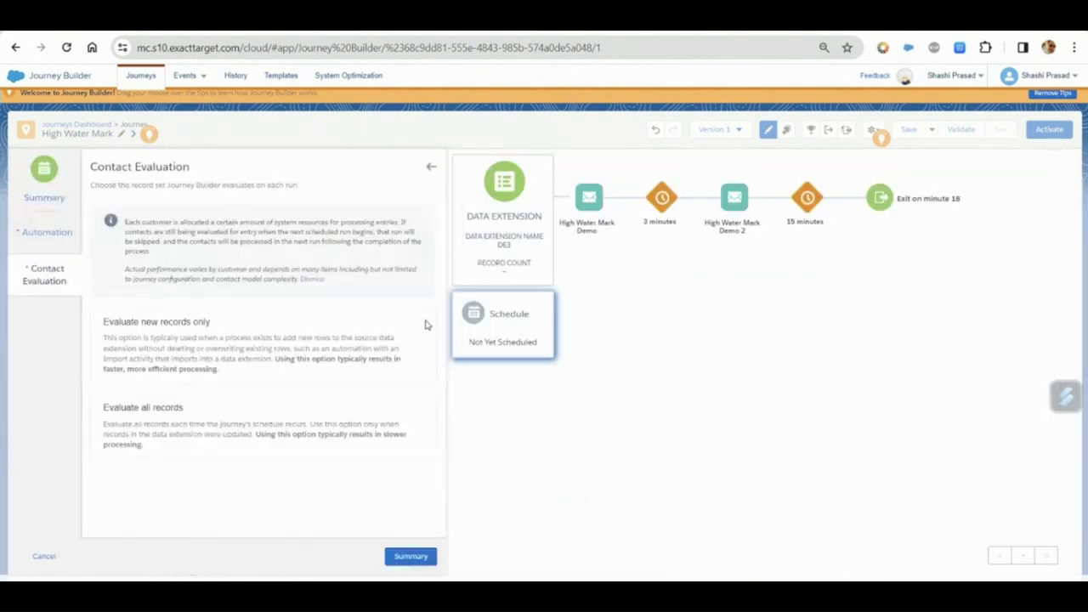
pyautogui.click(220, 340)
pyautogui.click(186, 419)
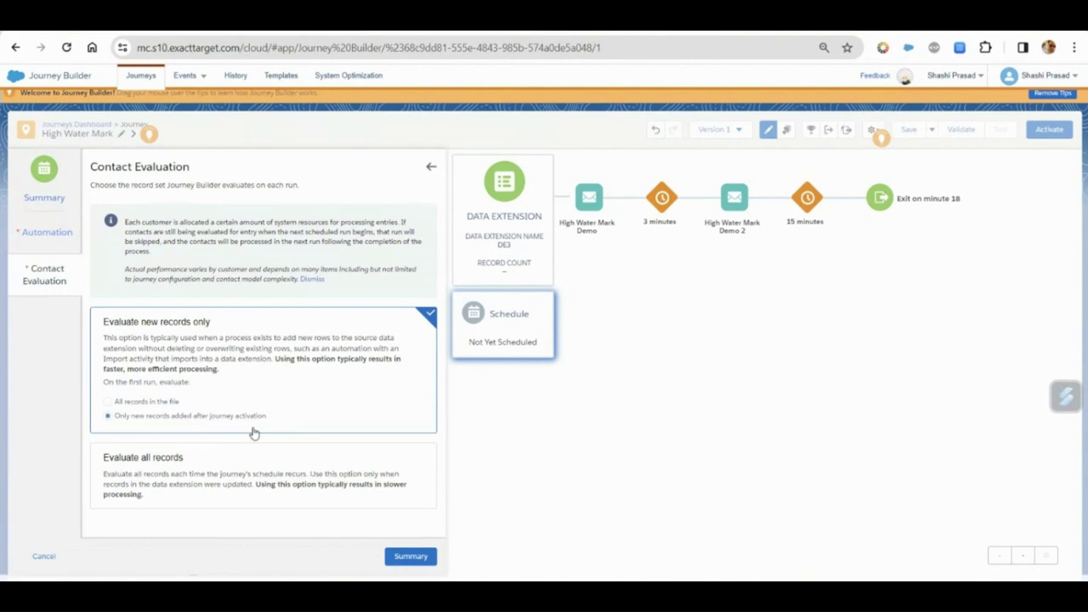
pyautogui.click(404, 557)
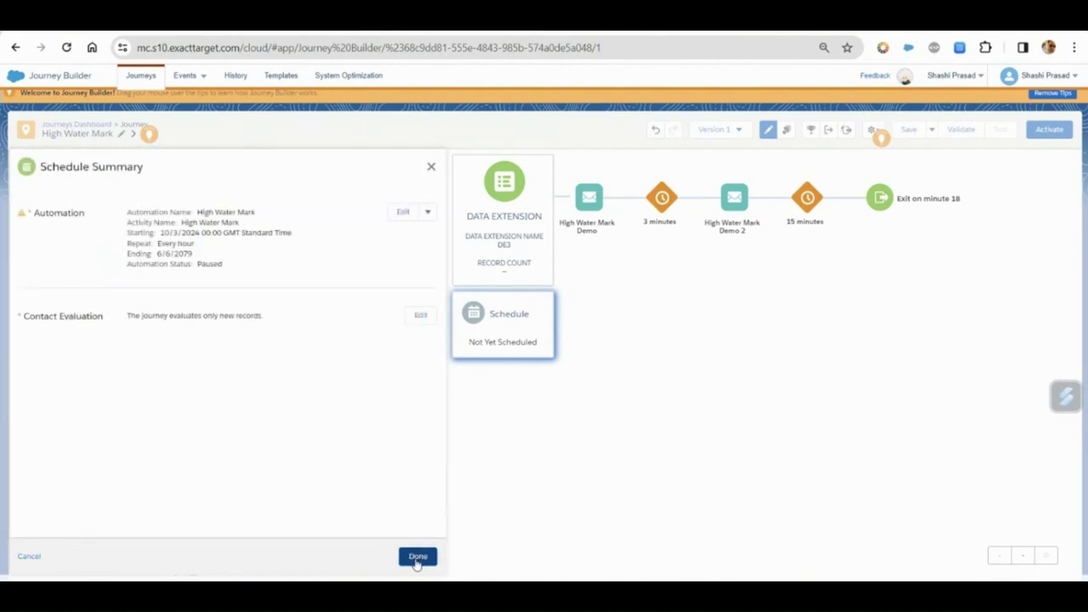
pyautogui.click(416, 557)
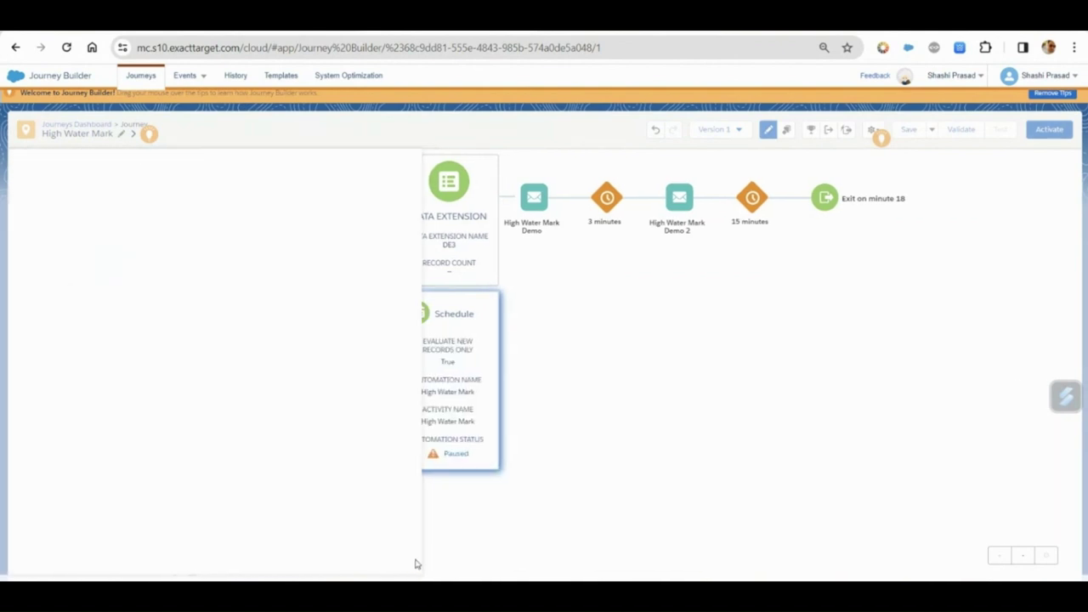
# Review journey settings, then validate and activate the High Water Mark journey
pyautogui.click(874, 131)
pyautogui.click(829, 151)
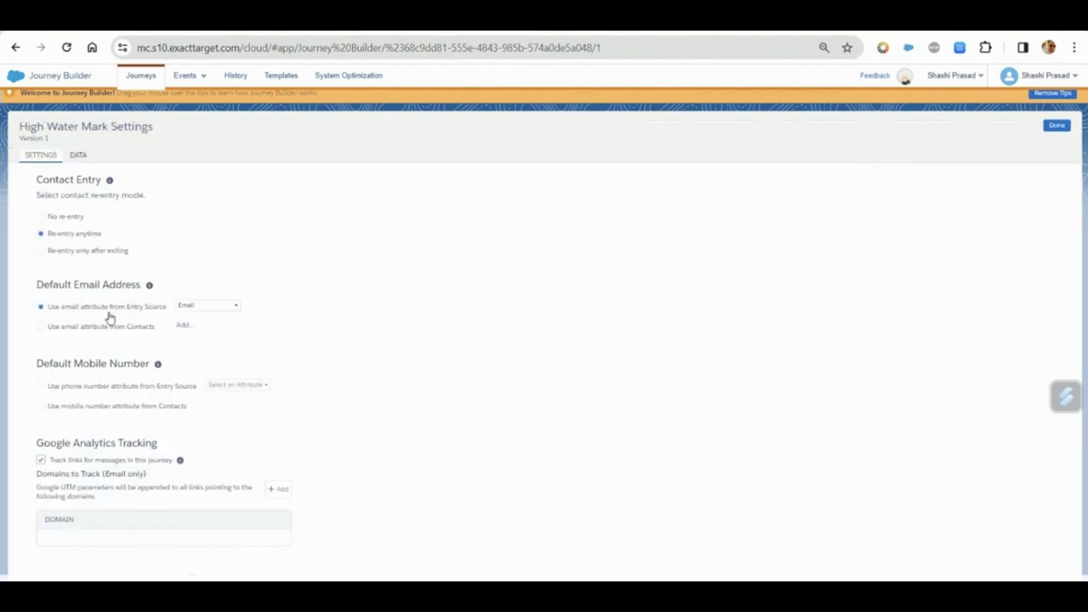
pyautogui.click(1057, 126)
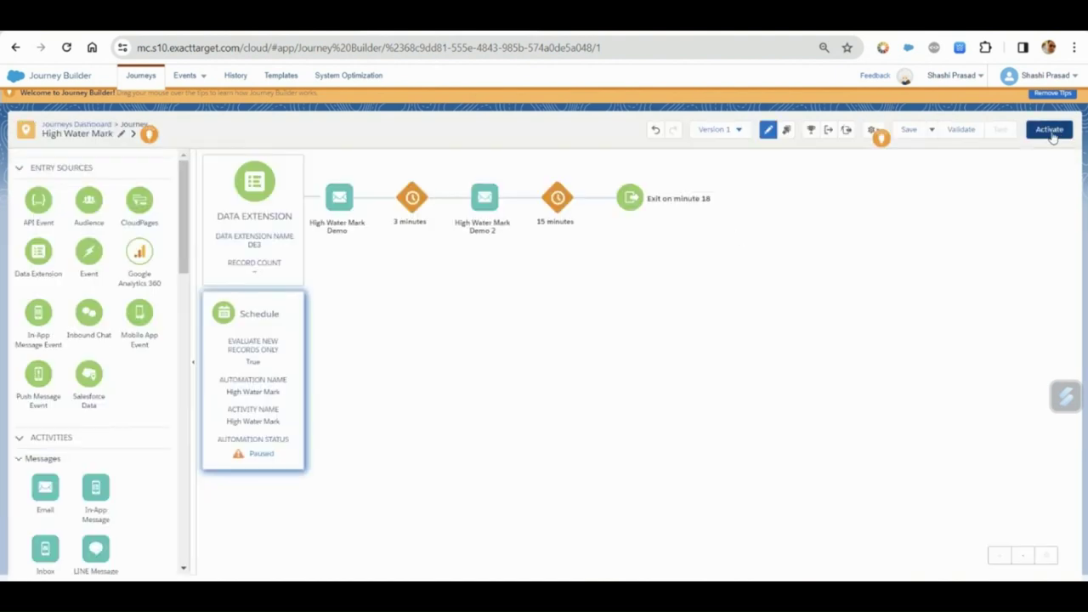
pyautogui.click(963, 131)
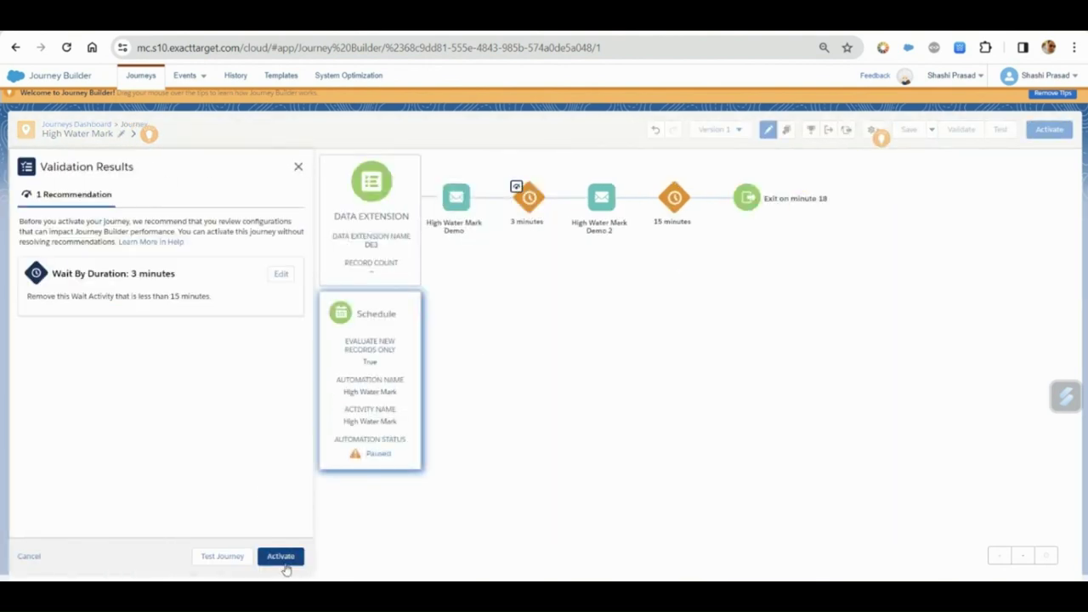
pyautogui.click(283, 560)
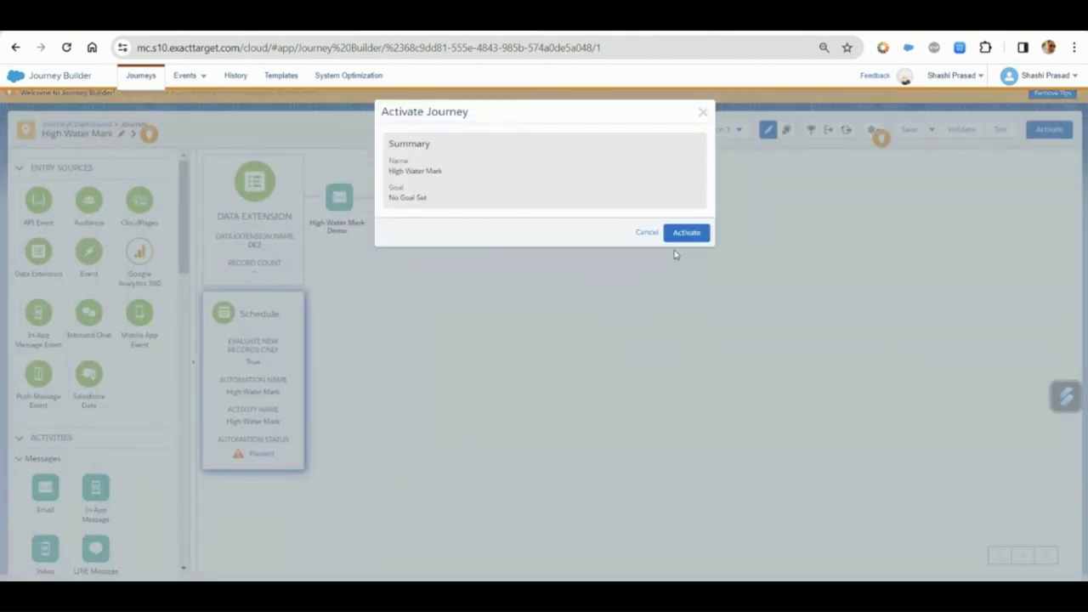
pyautogui.click(680, 235)
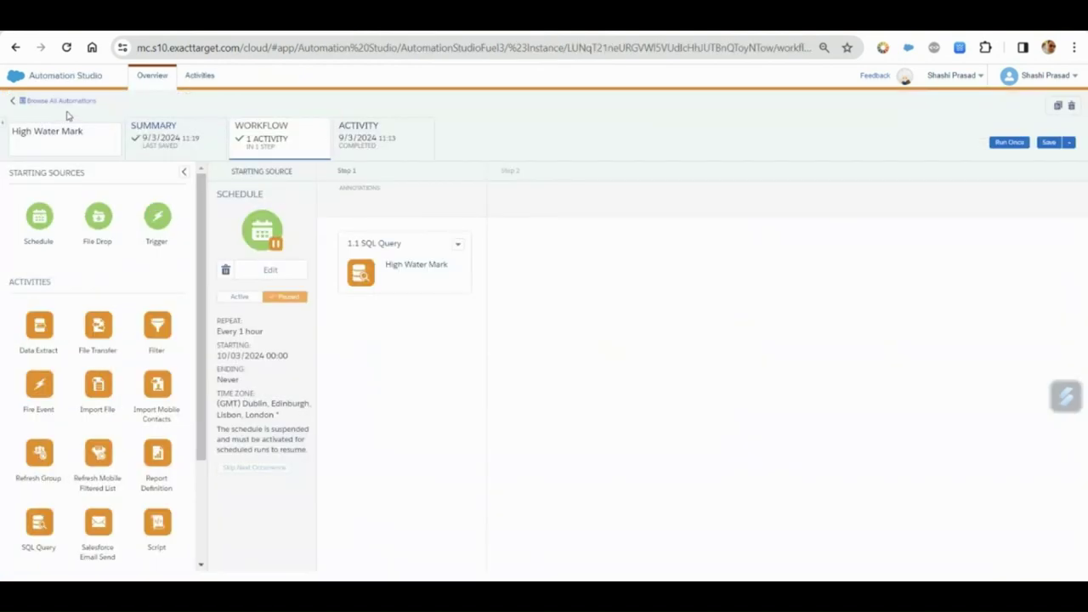
# Open the High Water Mark automation, review its Activity and Workflow tabs, and start a Run Once
pyautogui.click(61, 102)
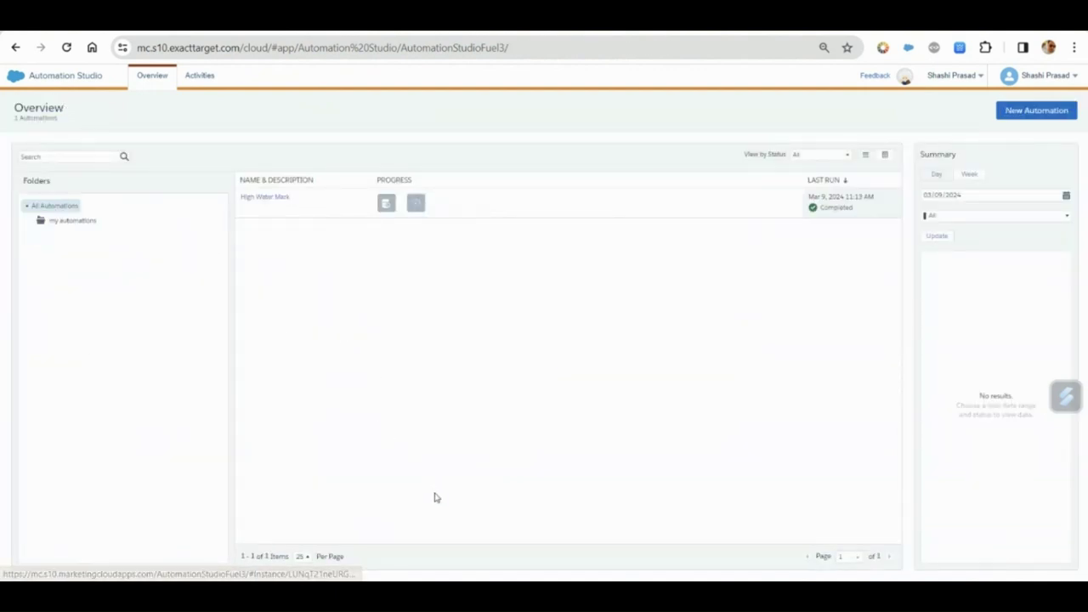
pyautogui.moveTo(394, 216)
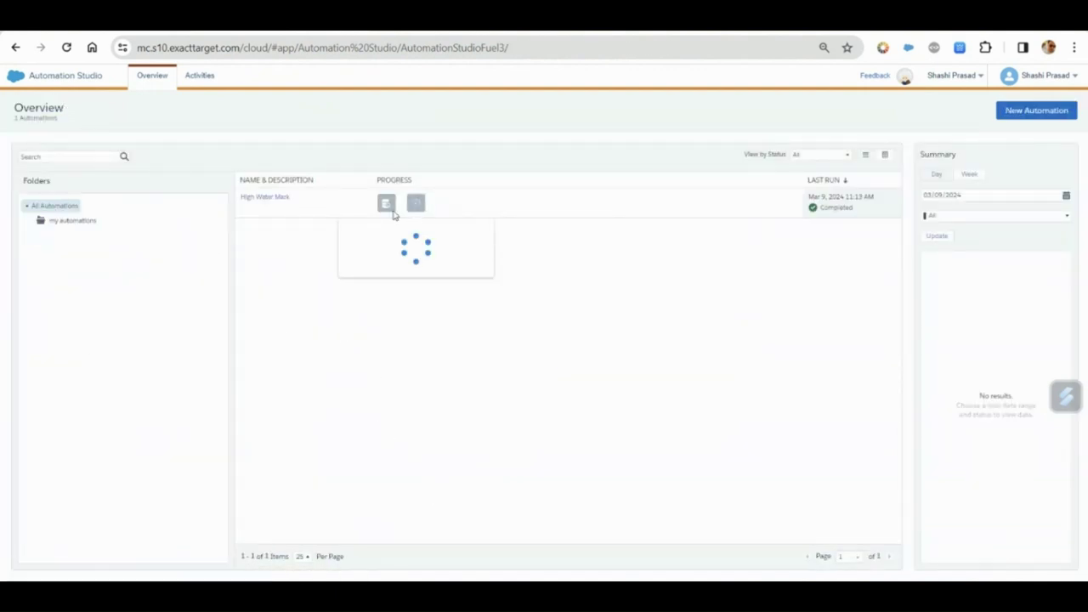
pyautogui.click(278, 201)
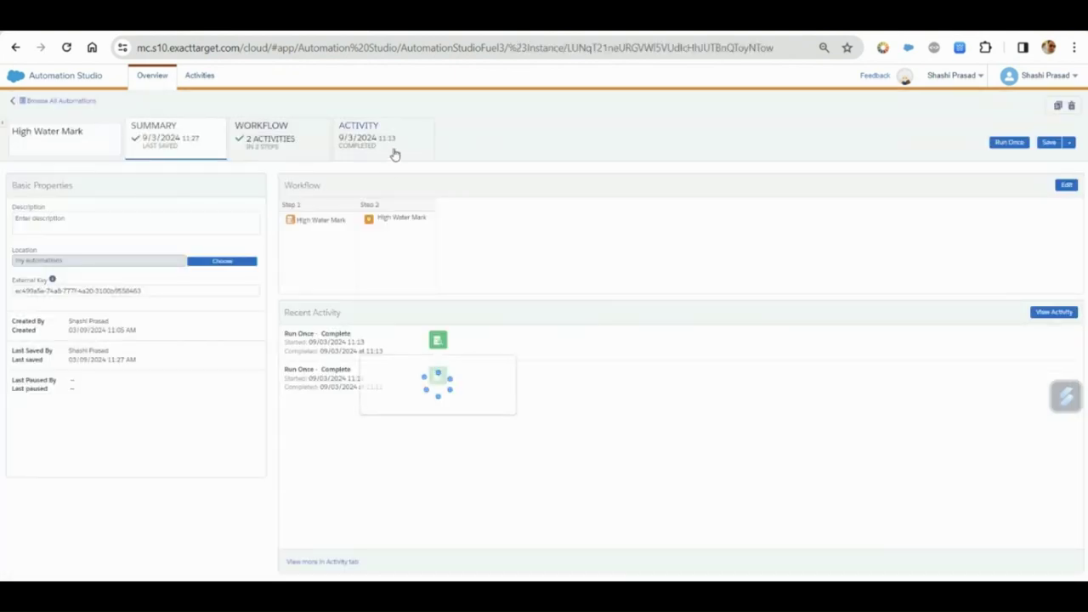
pyautogui.click(393, 153)
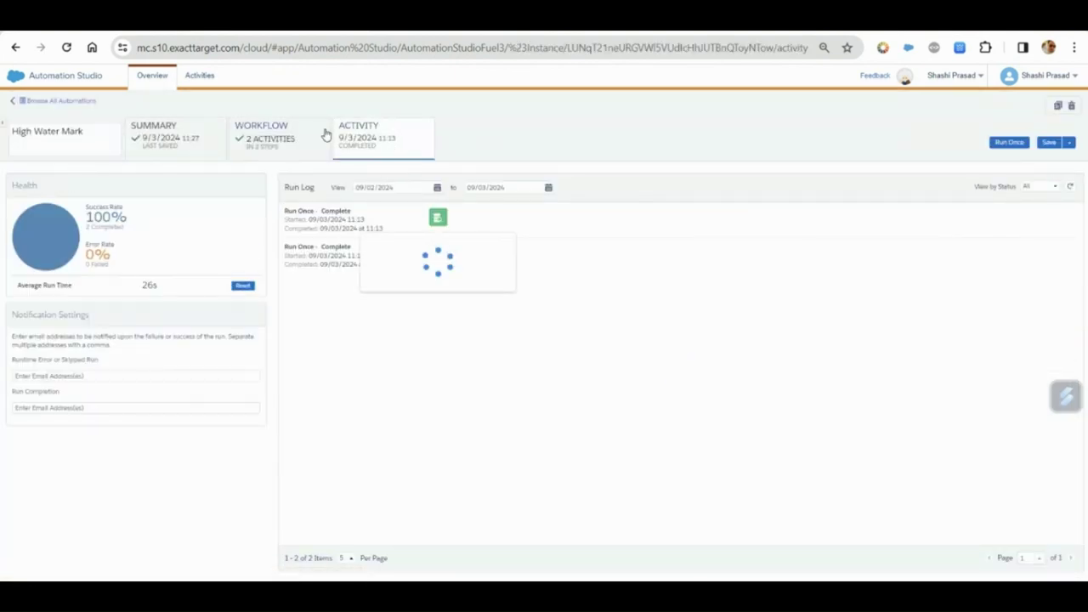
pyautogui.click(321, 136)
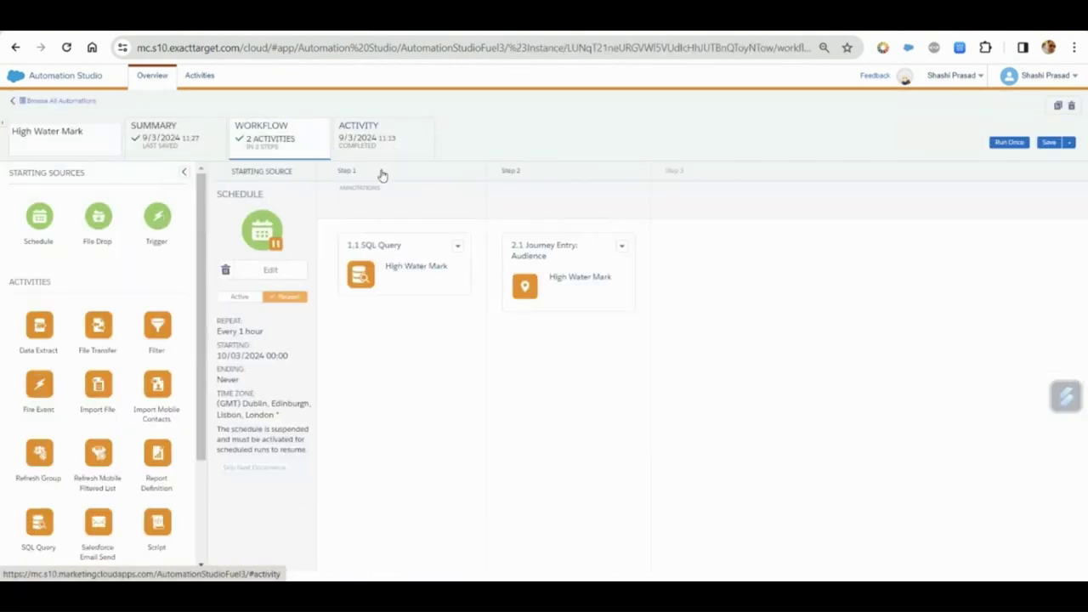
pyautogui.click(1010, 142)
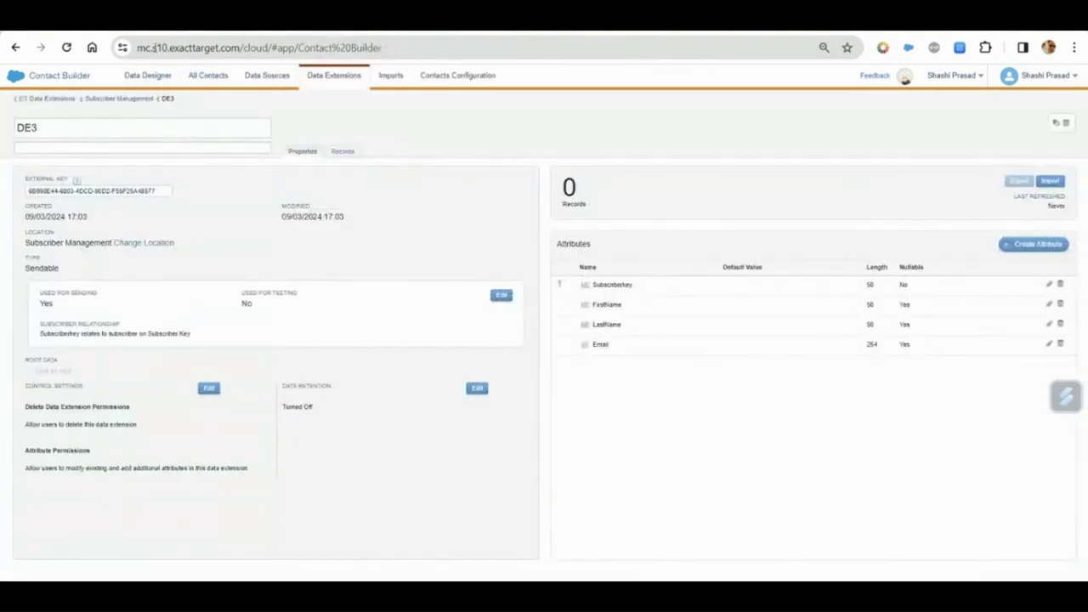
# Check DE3's records, starting and then cancelling a new record
pyautogui.click(336, 152)
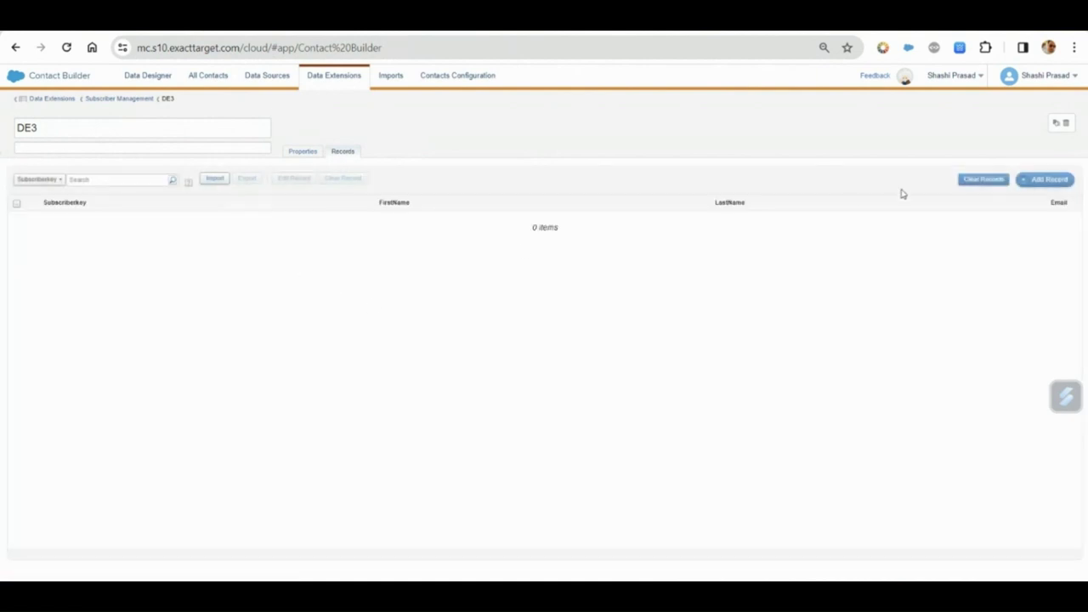
pyautogui.click(1045, 180)
pyautogui.click(1032, 182)
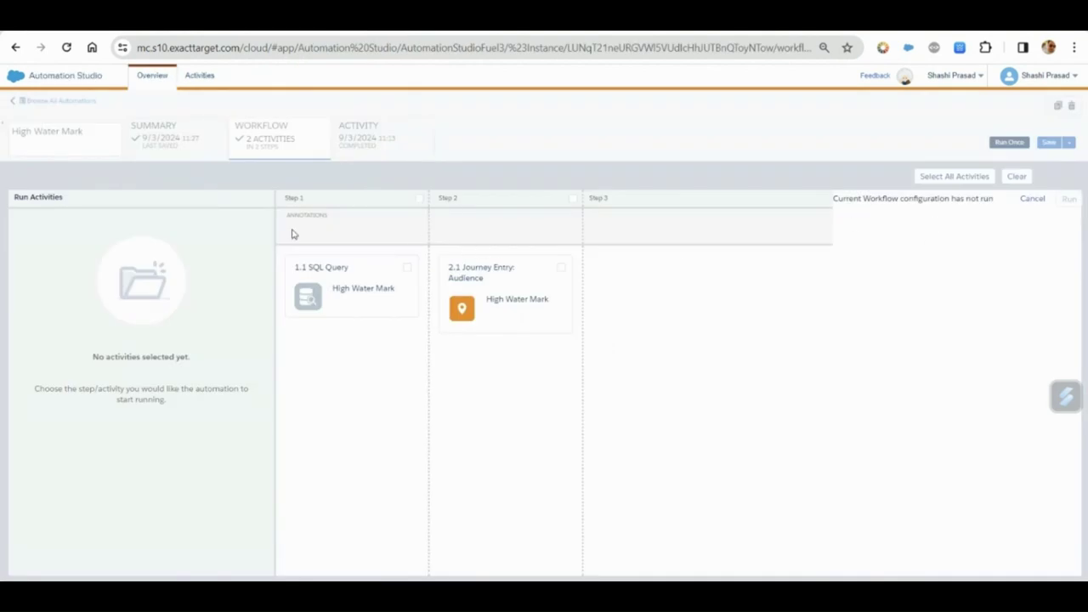
# Run both High Water Mark activities once now and check the run log
pyautogui.click(942, 177)
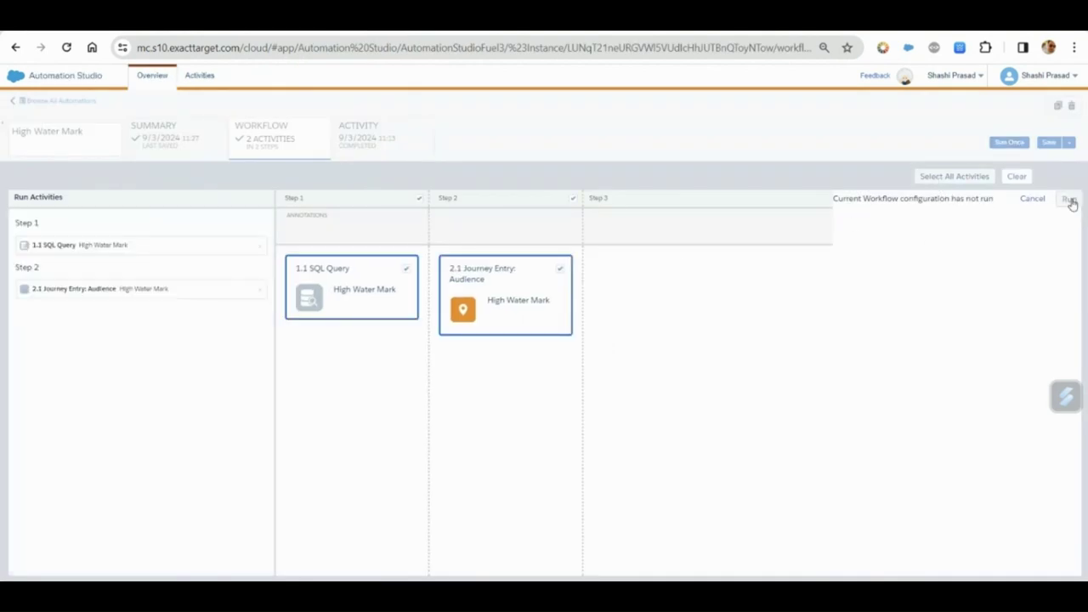
pyautogui.click(1068, 199)
pyautogui.click(814, 459)
pyautogui.click(387, 136)
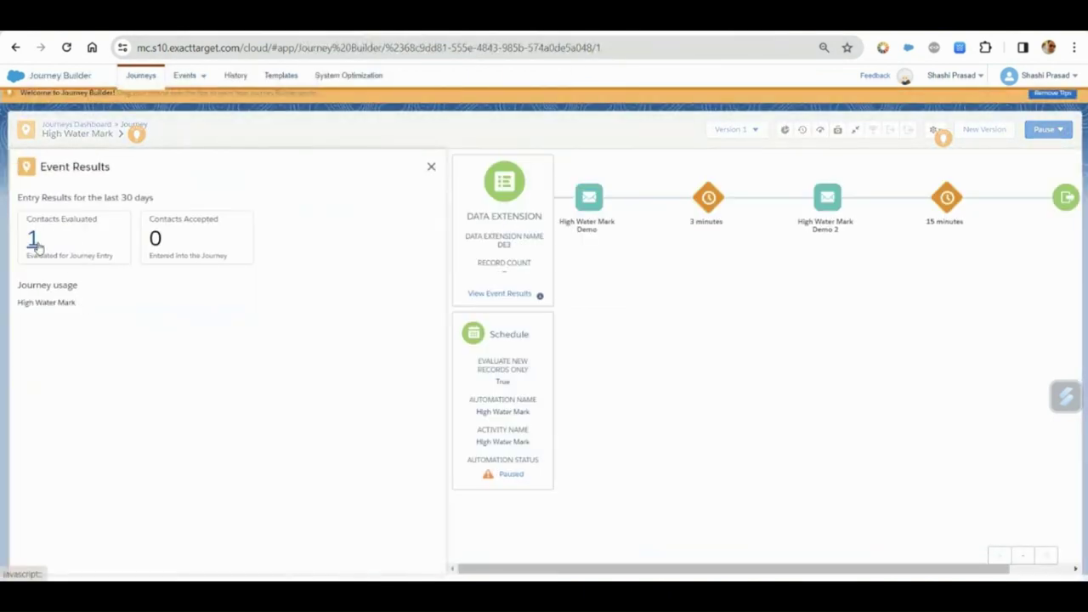
pyautogui.click(33, 241)
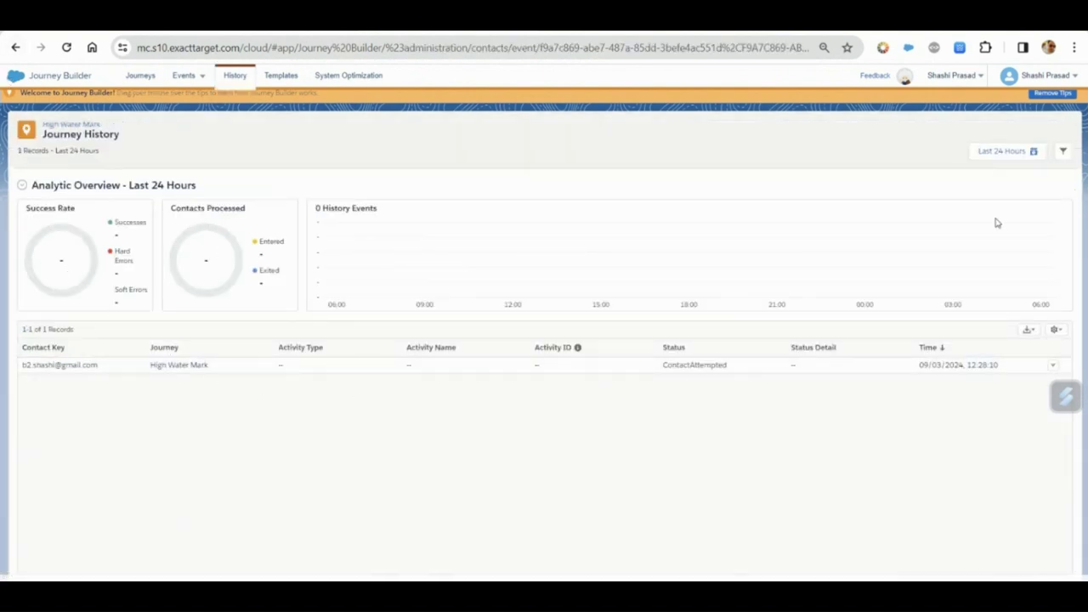
pyautogui.click(157, 78)
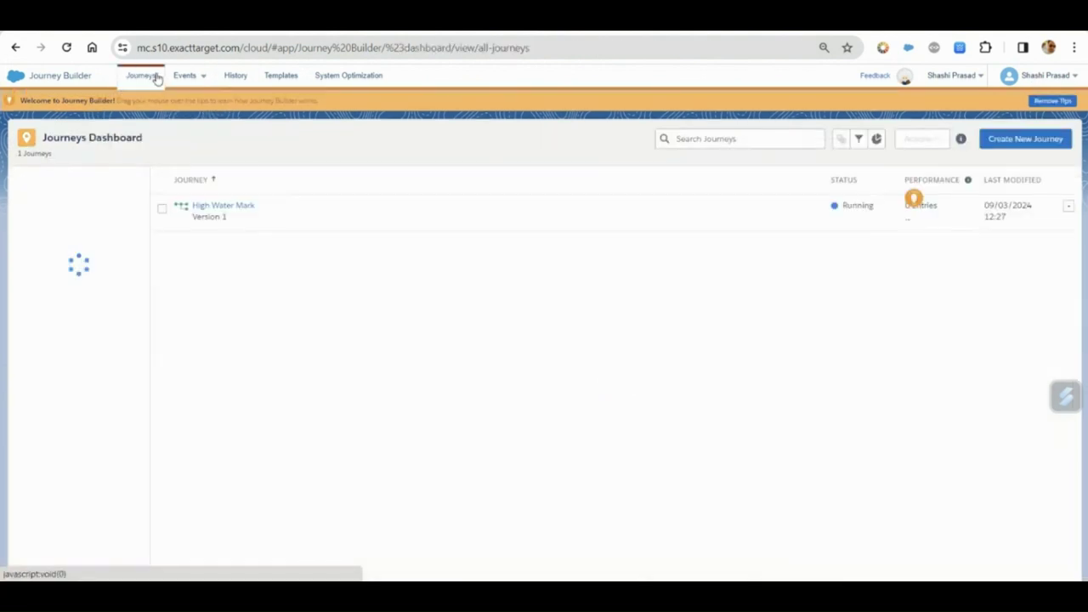
pyautogui.click(238, 206)
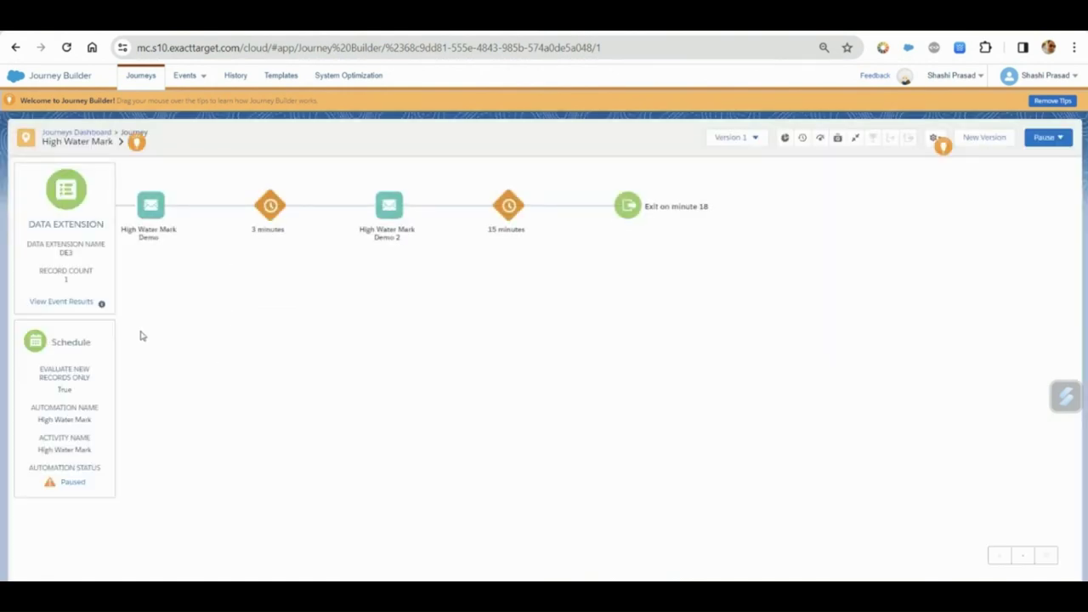
pyautogui.click(74, 303)
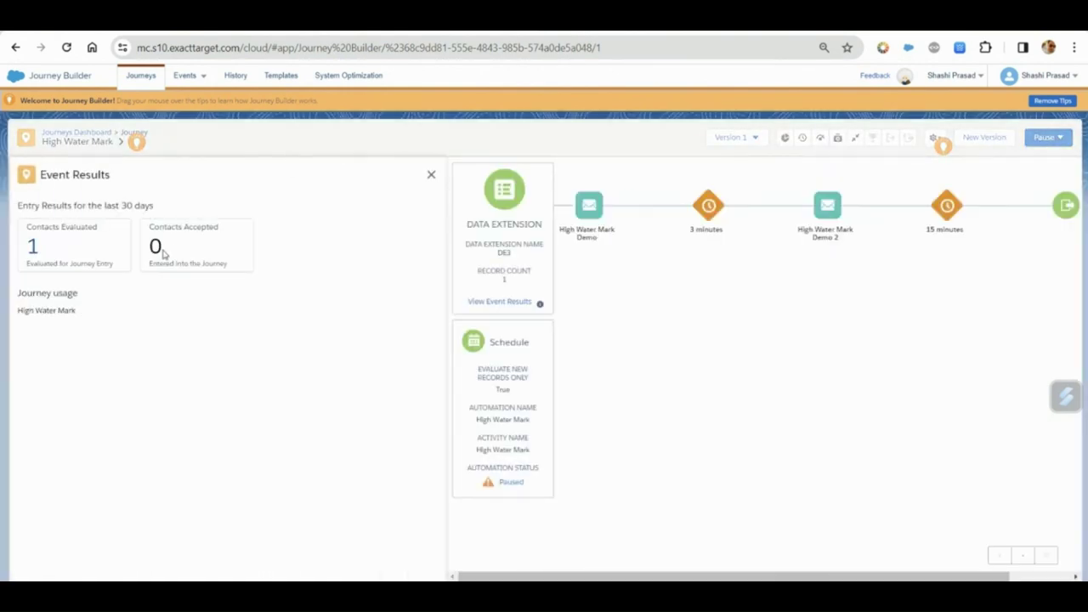
pyautogui.click(432, 176)
pyautogui.click(431, 174)
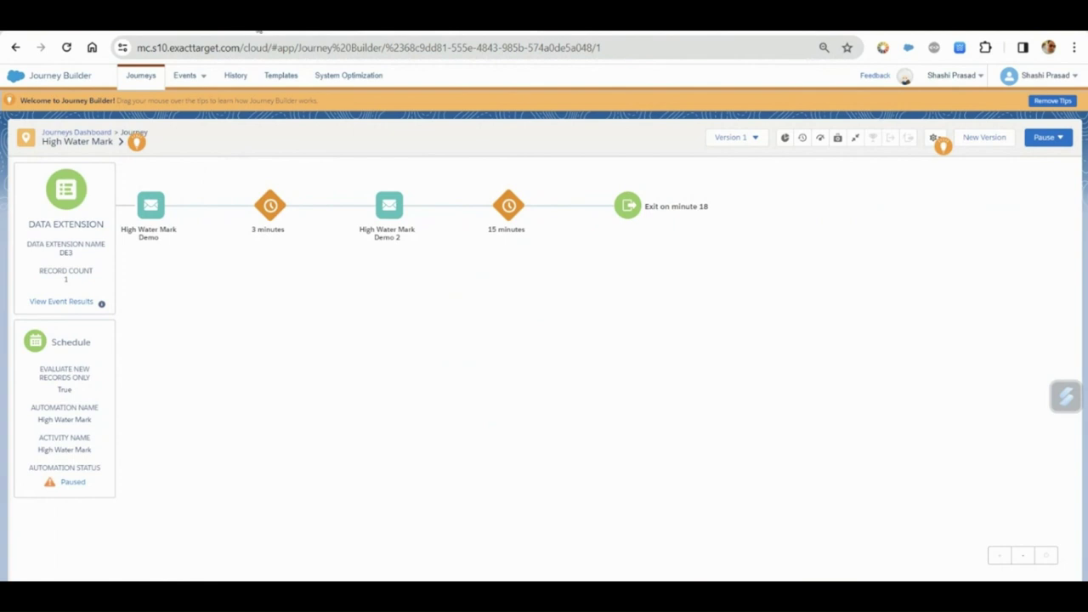
pyautogui.rightClick(642, 31)
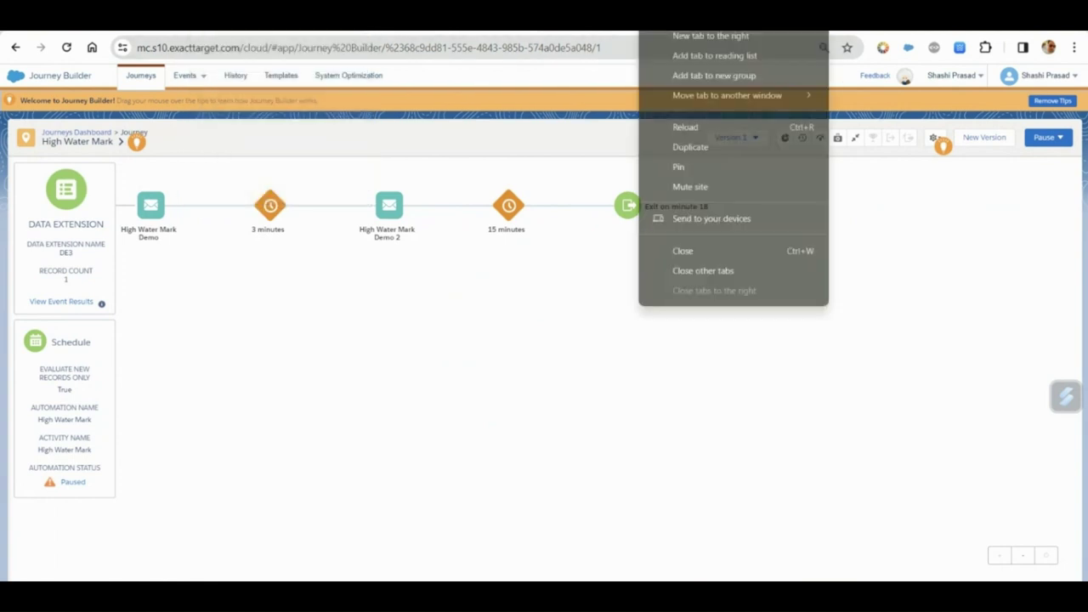
pyautogui.click(725, 154)
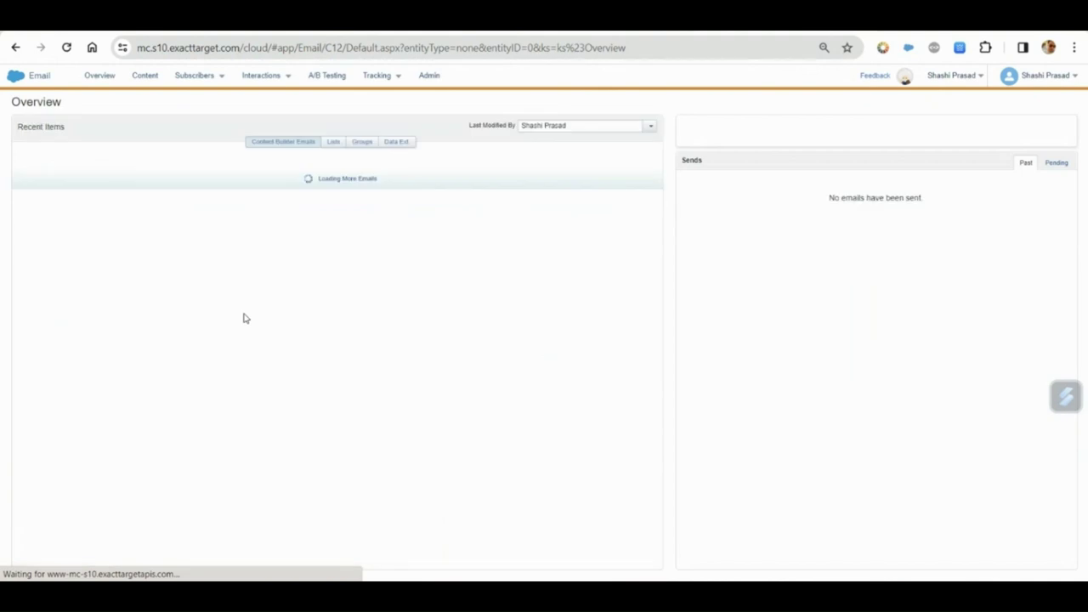
pyautogui.moveTo(383, 77)
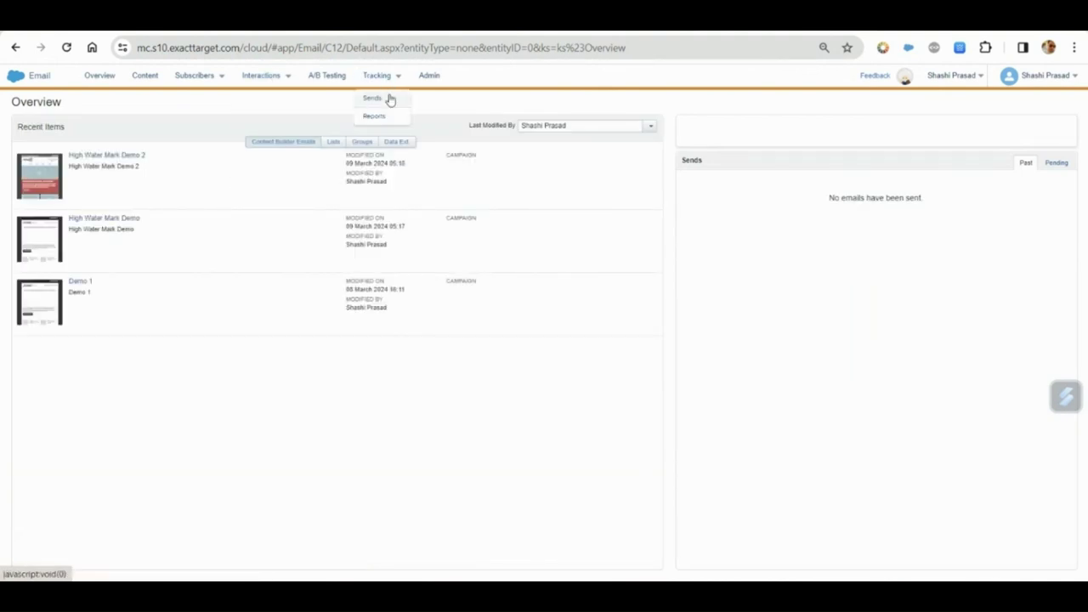
pyautogui.click(389, 97)
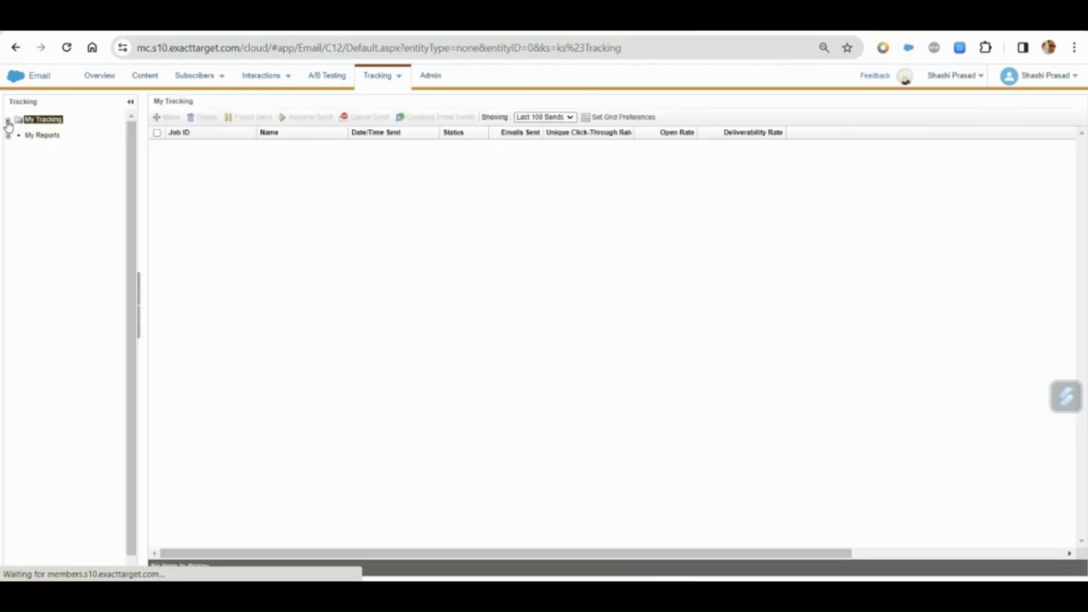
pyautogui.click(7, 121)
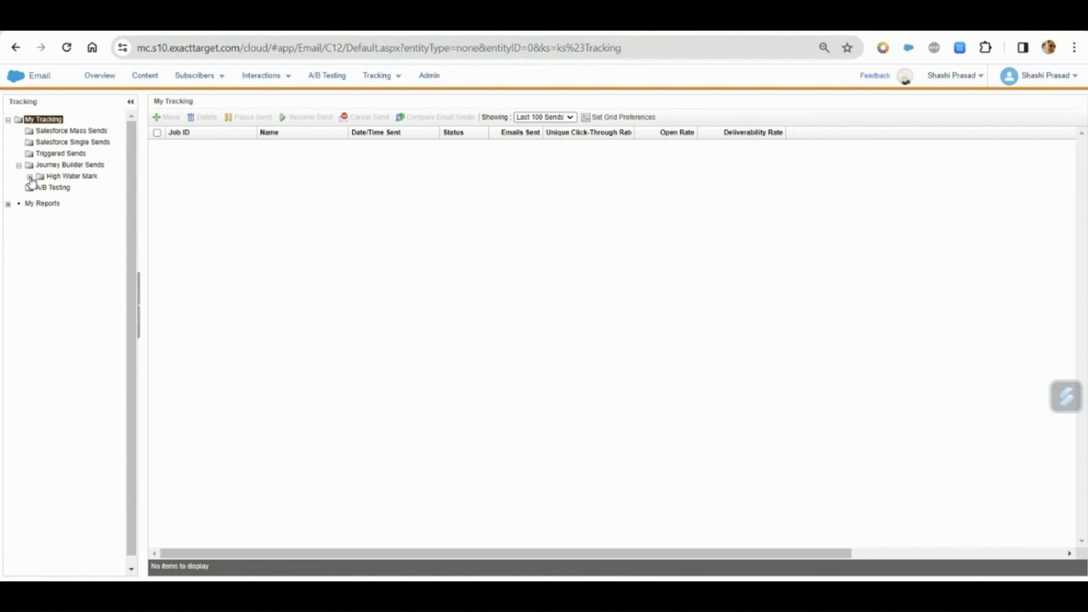
pyautogui.click(30, 176)
pyautogui.click(70, 189)
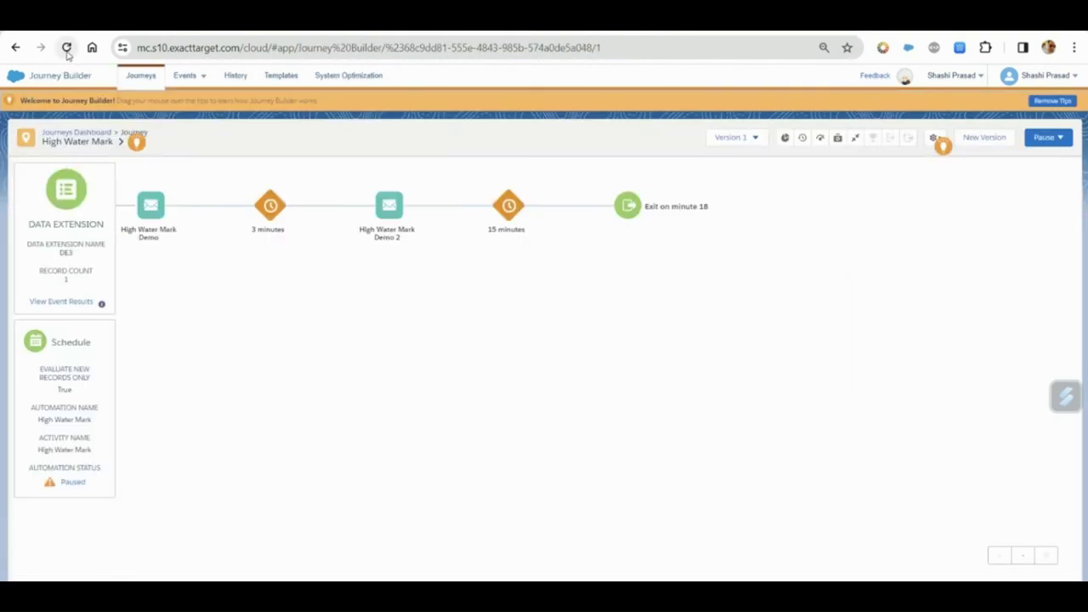
# Reload the journey and open Journey History, showing the contact Waiting at the WaitActivity
pyautogui.click(66, 48)
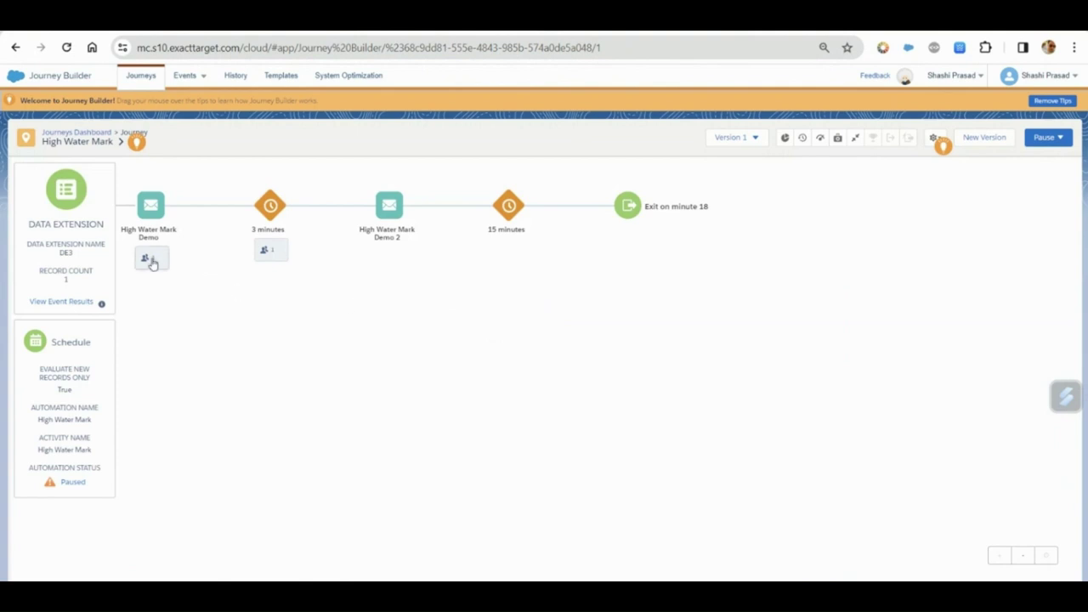
pyautogui.click(62, 304)
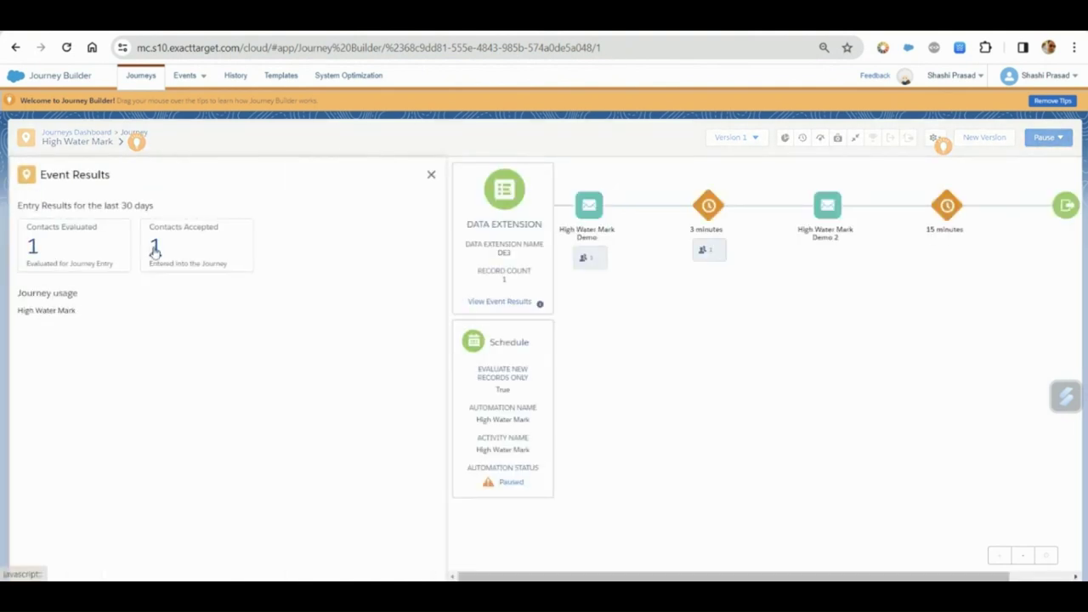
pyautogui.click(155, 247)
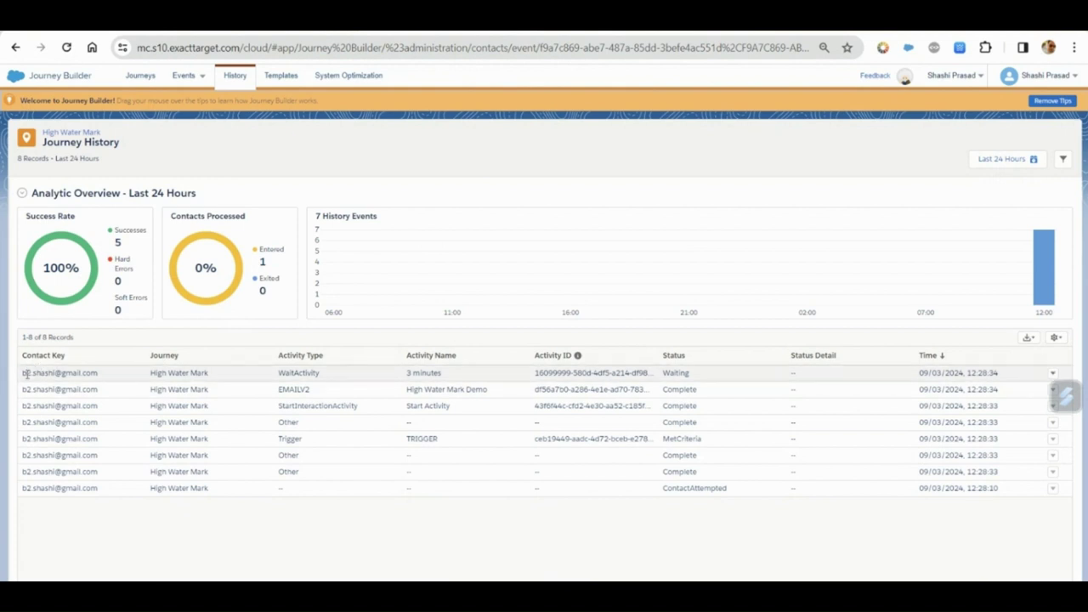
pyautogui.doubleClick(306, 373)
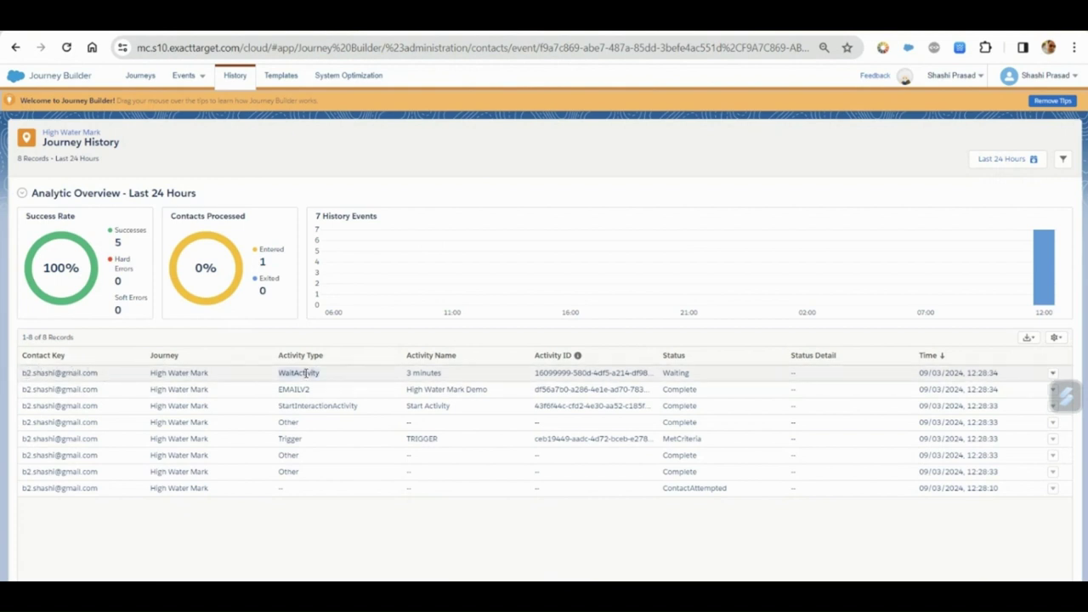
pyautogui.doubleClick(676, 373)
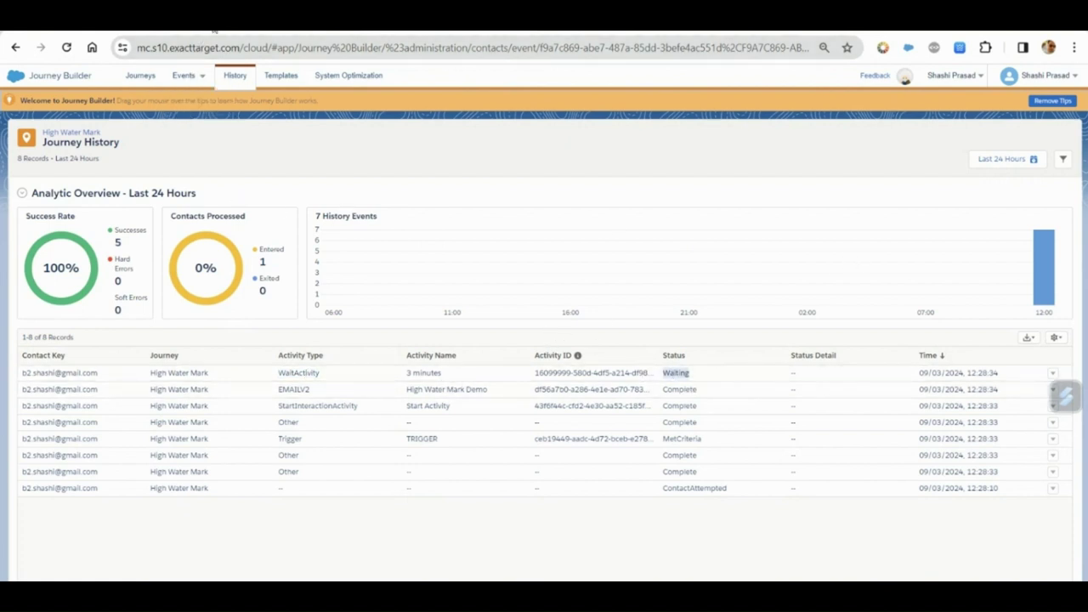
# Open the High Water Mark journey's Journey Settings to confirm re-entry anytime
pyautogui.click(255, 26)
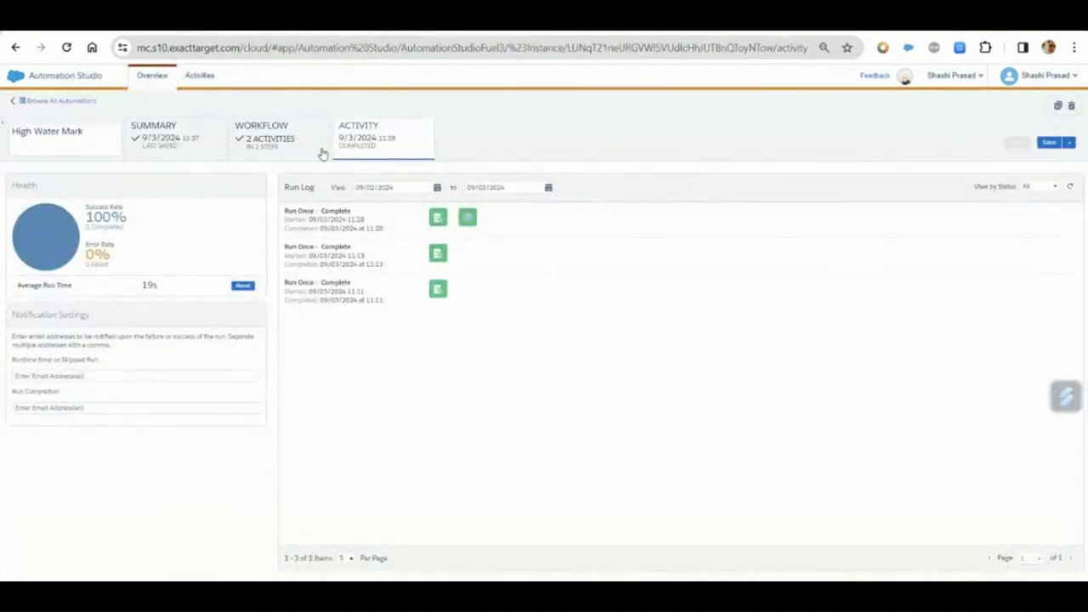
pyautogui.click(1048, 143)
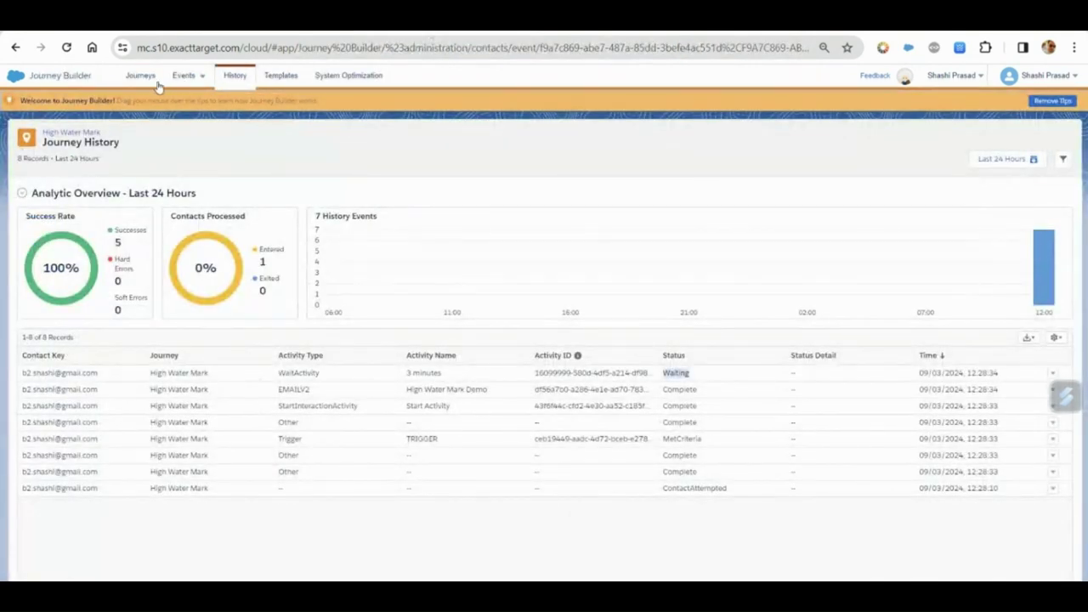
pyautogui.click(153, 82)
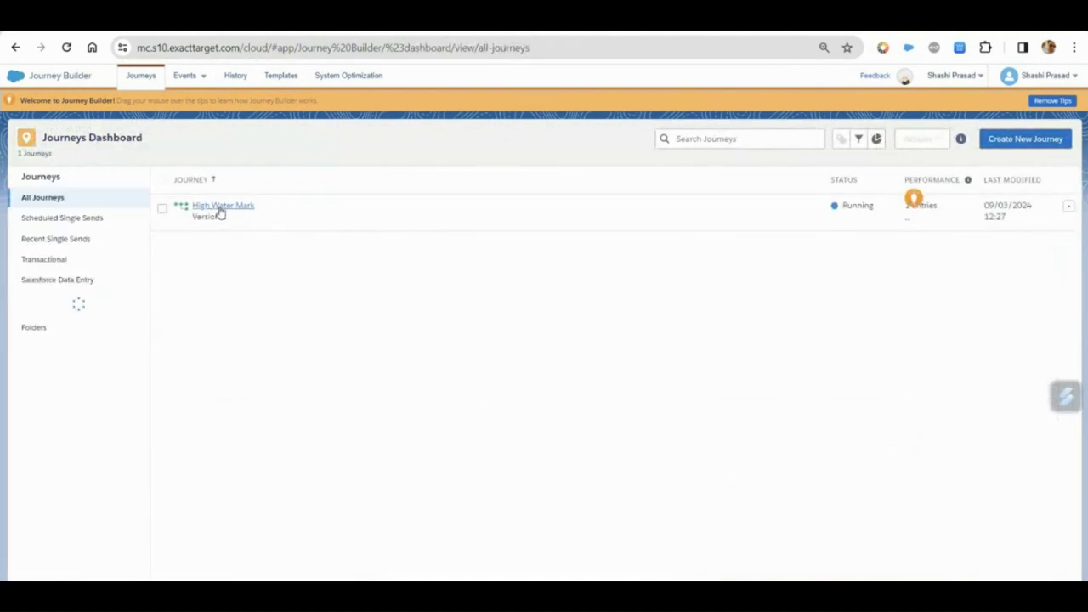
pyautogui.click(219, 207)
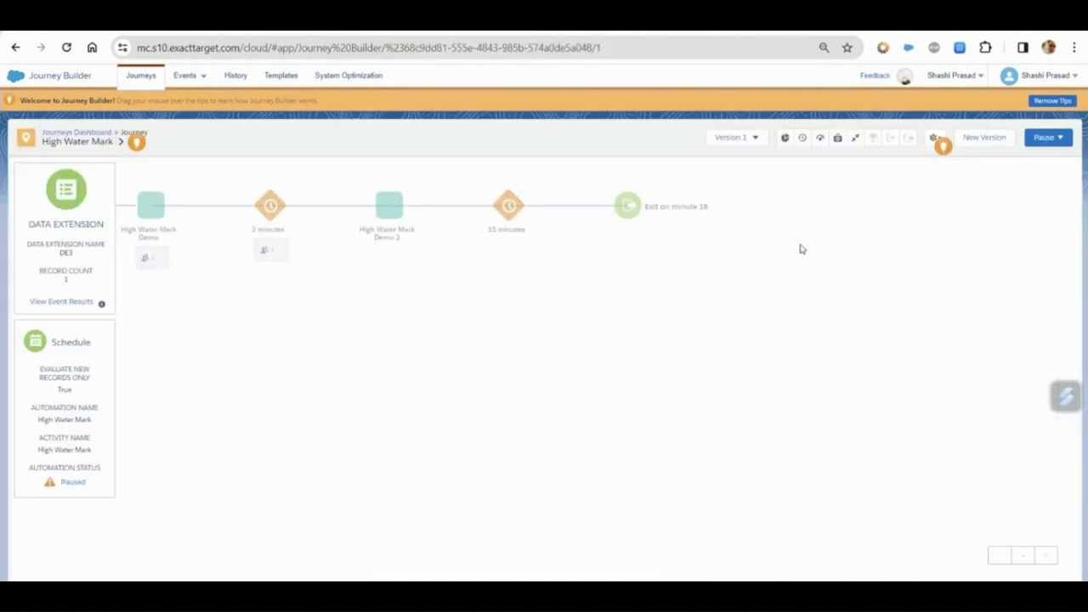
pyautogui.click(933, 140)
pyautogui.click(912, 172)
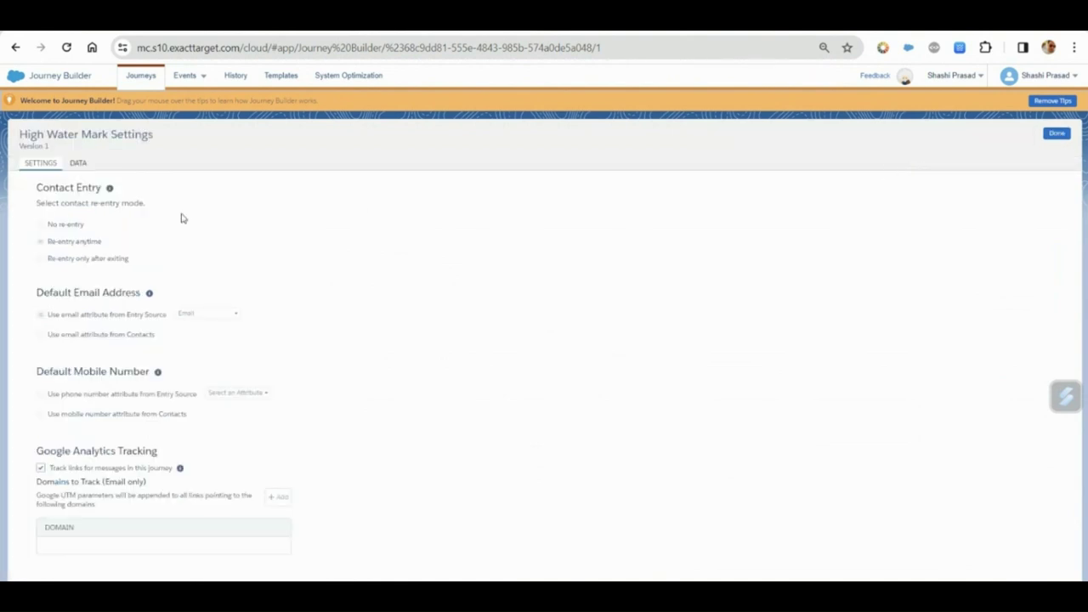
# Open the High Water Mark journey and view its entry schedule summary
pyautogui.click(139, 78)
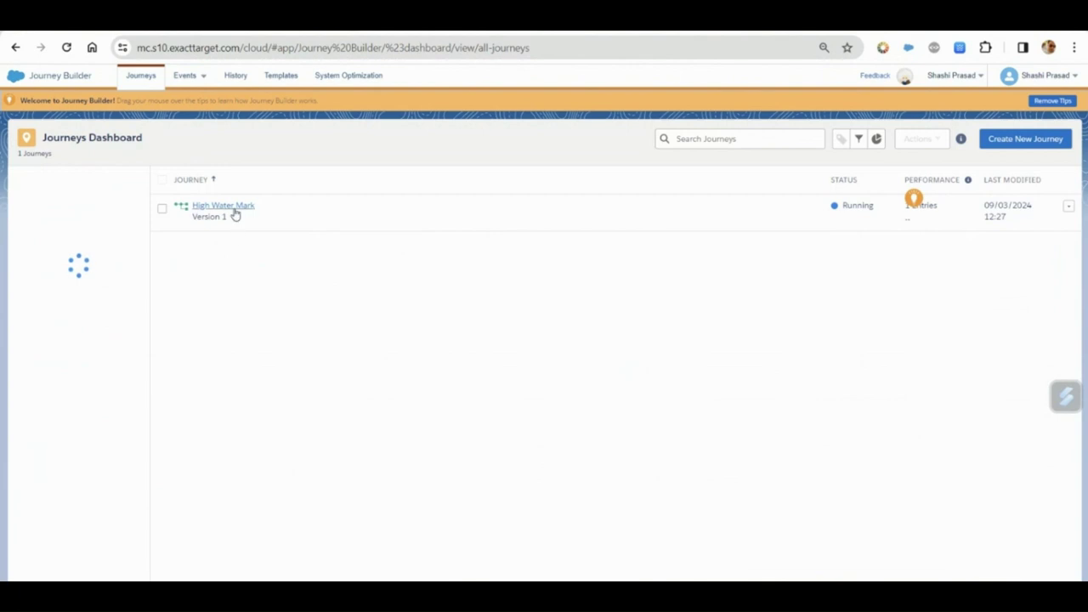
pyautogui.click(235, 212)
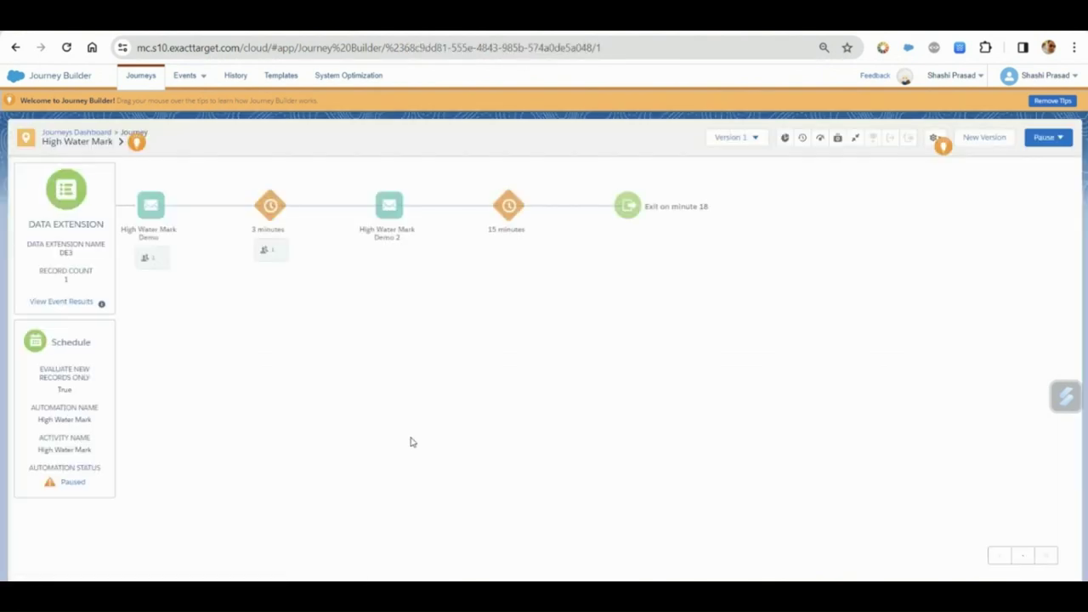
pyautogui.click(99, 440)
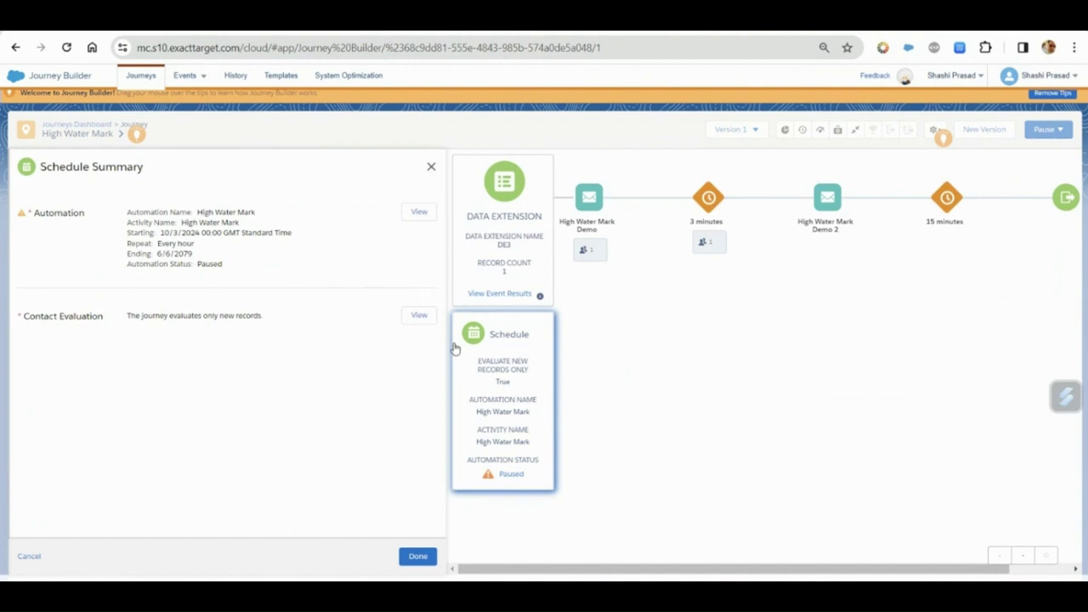
# Review the automation's SQL Query activity, confirming its Overwrite data action
pyautogui.click(266, 36)
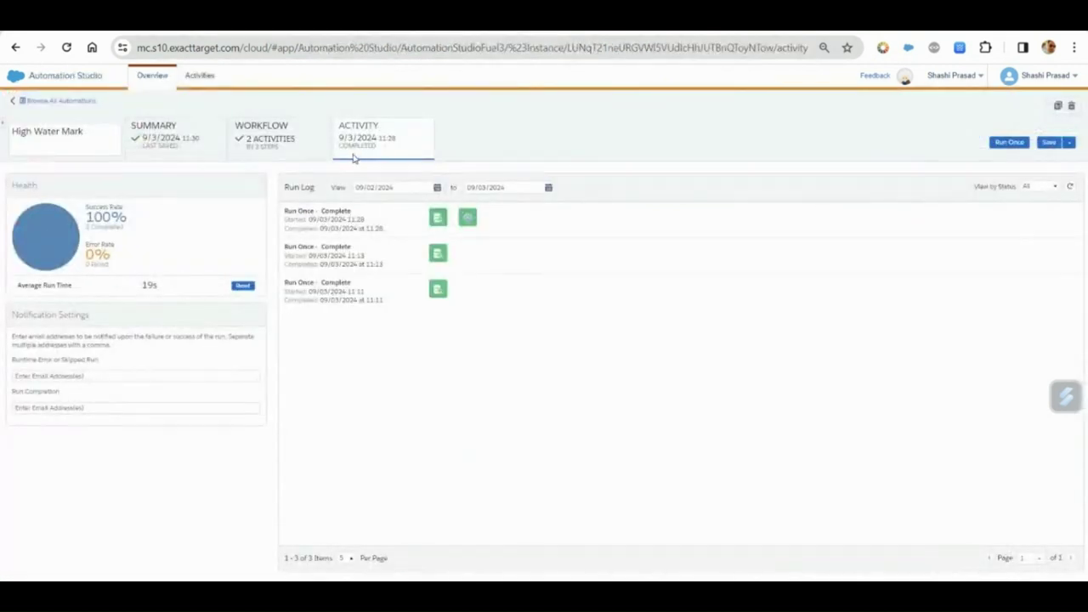
pyautogui.click(299, 146)
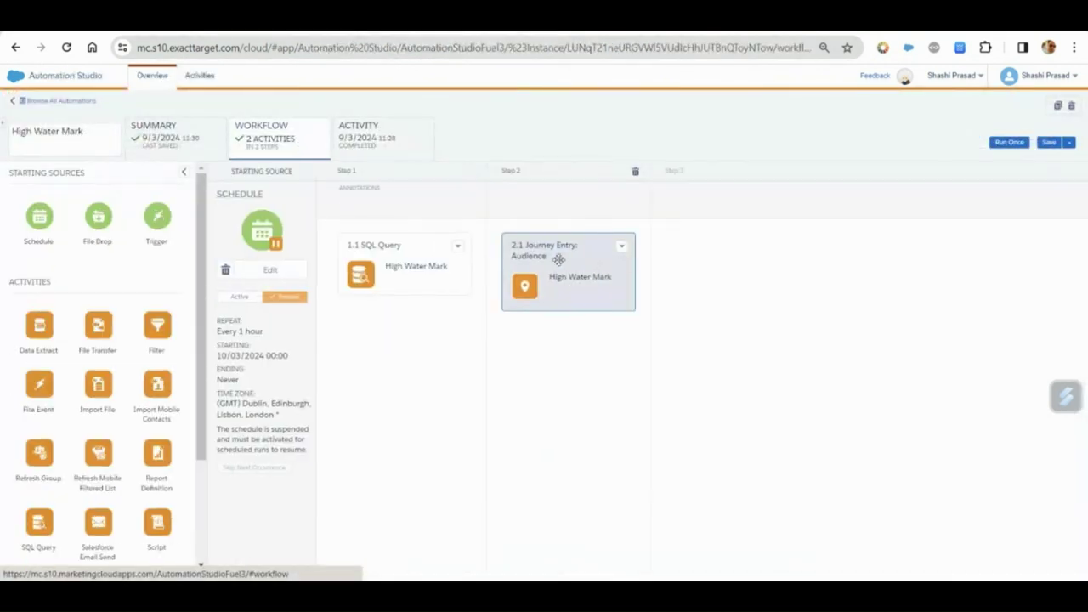
pyautogui.click(456, 246)
pyautogui.click(481, 275)
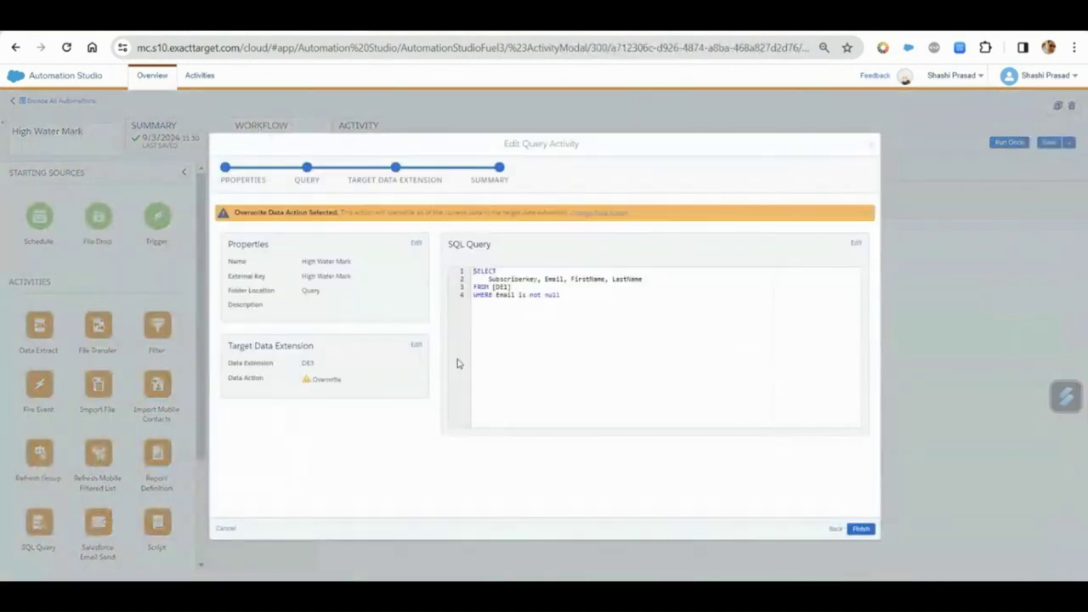
pyautogui.doubleClick(326, 380)
pyautogui.click(864, 529)
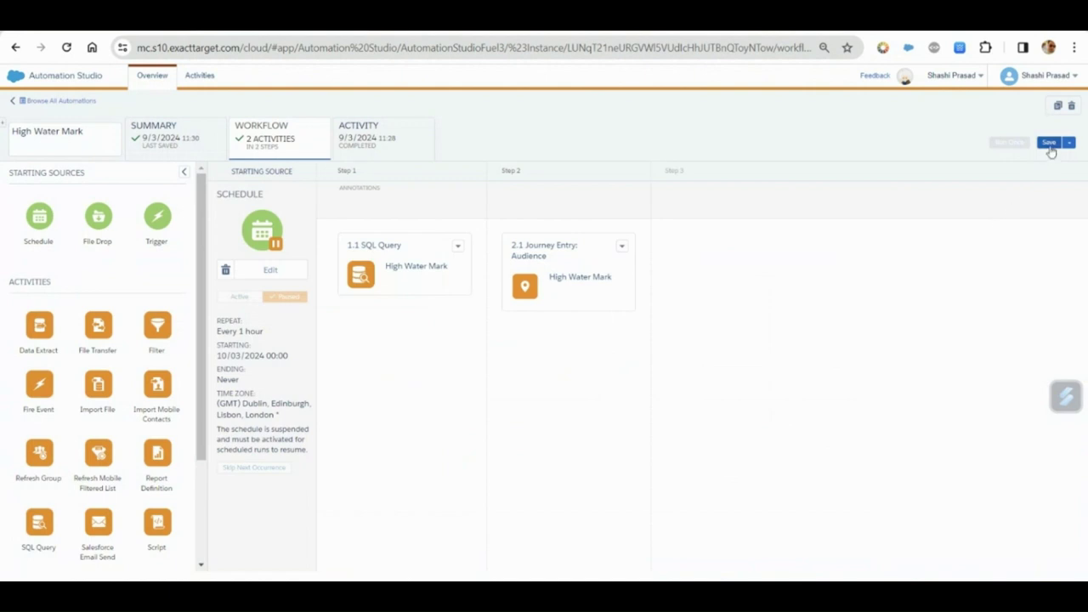
# Save the automation, run both activities once now, and check the run progress
pyautogui.click(1050, 142)
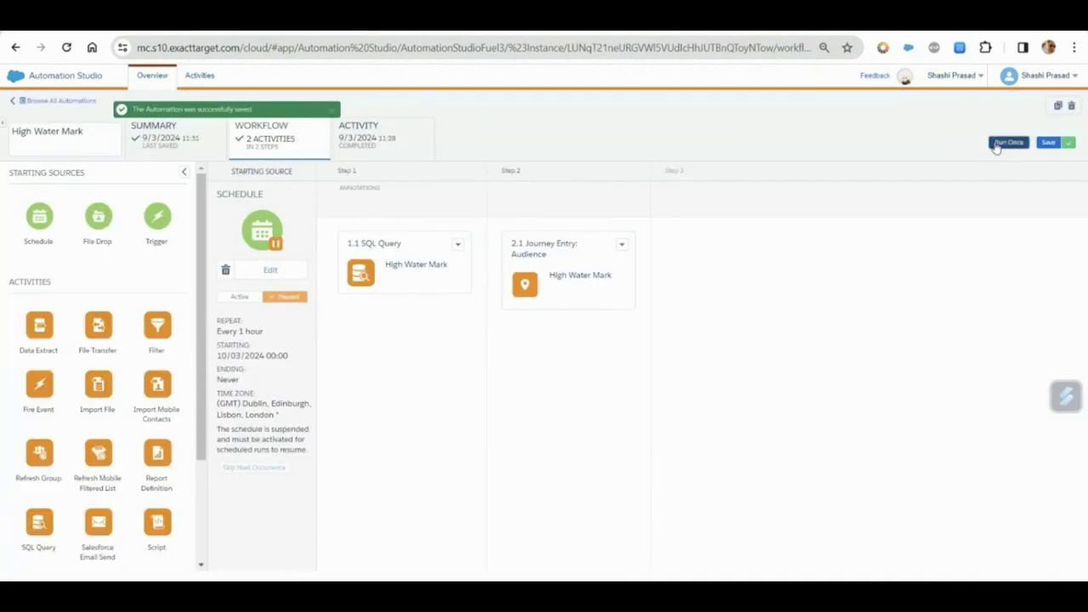
pyautogui.click(998, 143)
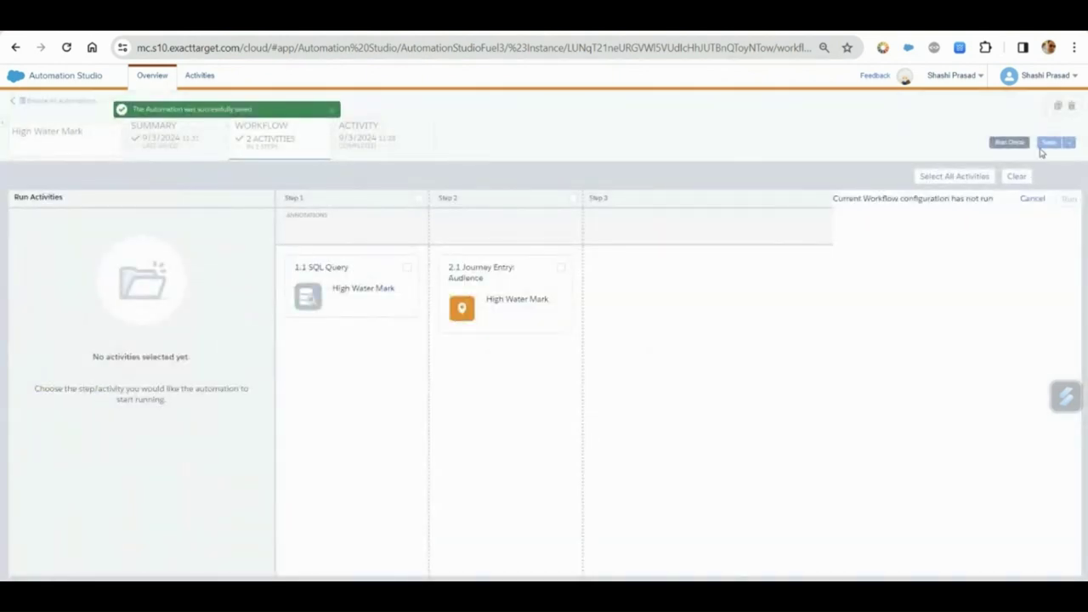
pyautogui.click(961, 176)
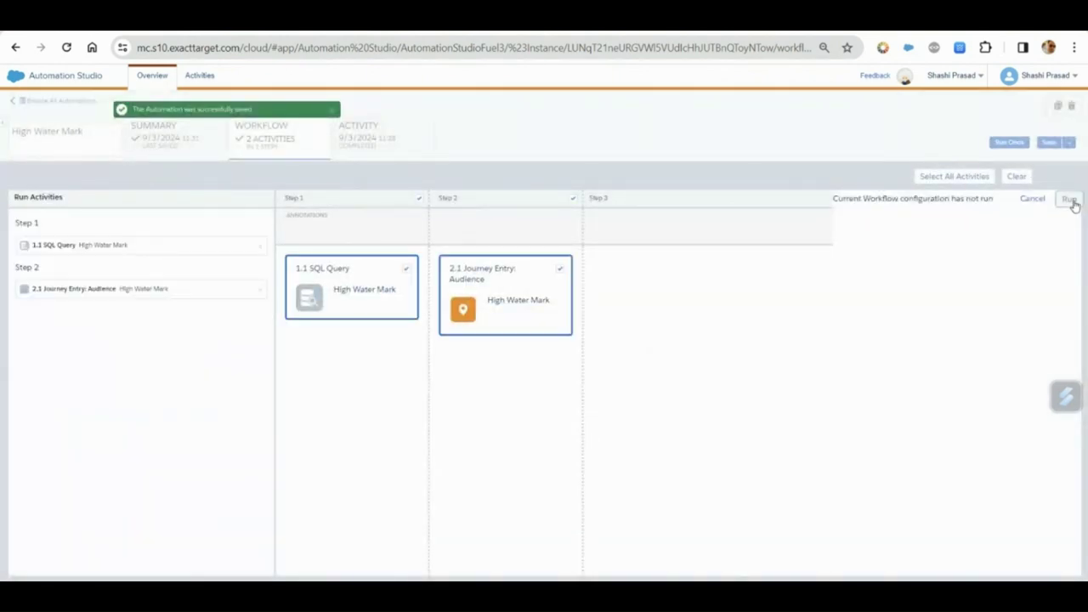
pyautogui.click(1069, 199)
pyautogui.click(813, 460)
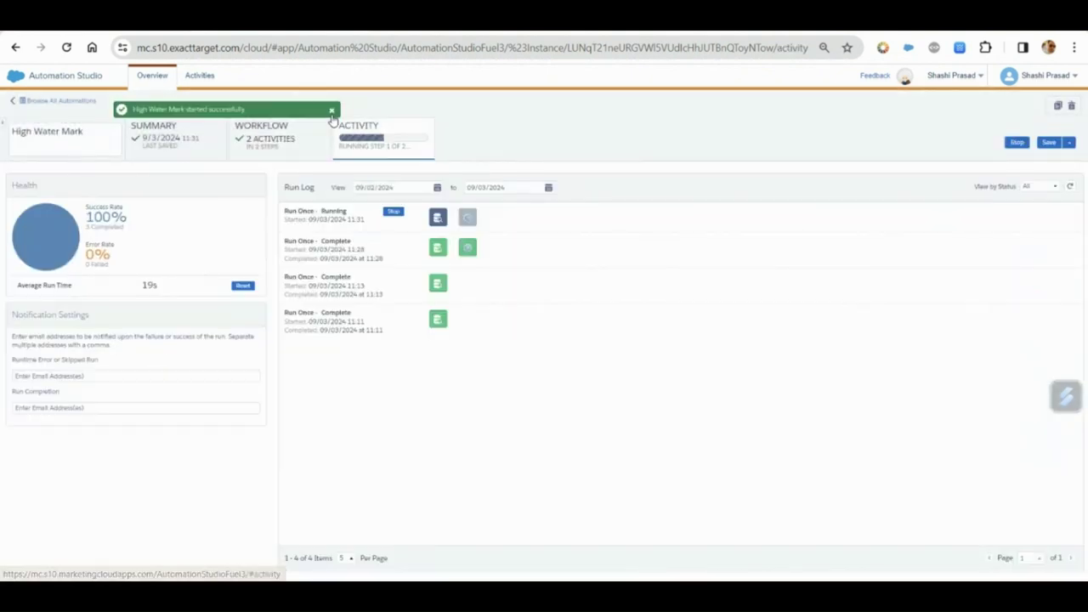
pyautogui.click(306, 132)
pyautogui.click(379, 147)
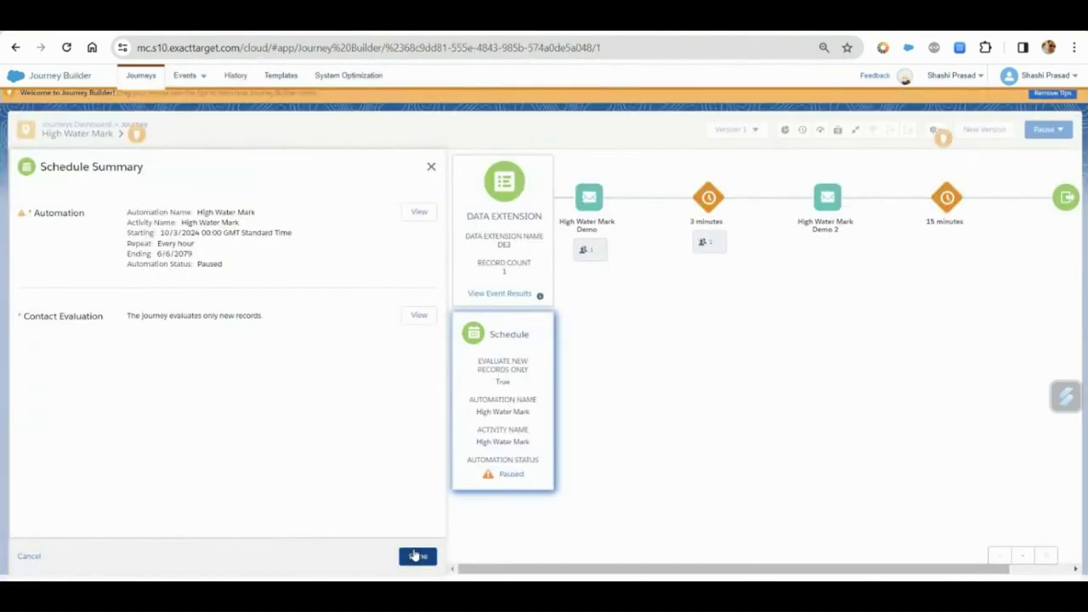
# Check the 15-minute wait count and trace the contact's path via journey Health's Find Contact Path
pyautogui.click(417, 557)
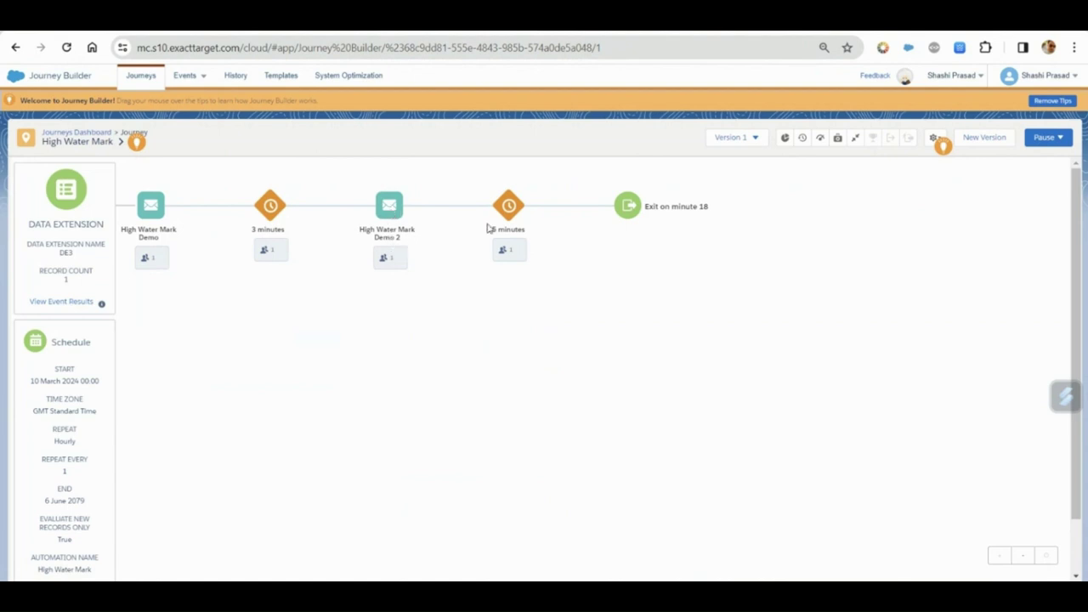
pyautogui.click(513, 250)
pyautogui.click(838, 139)
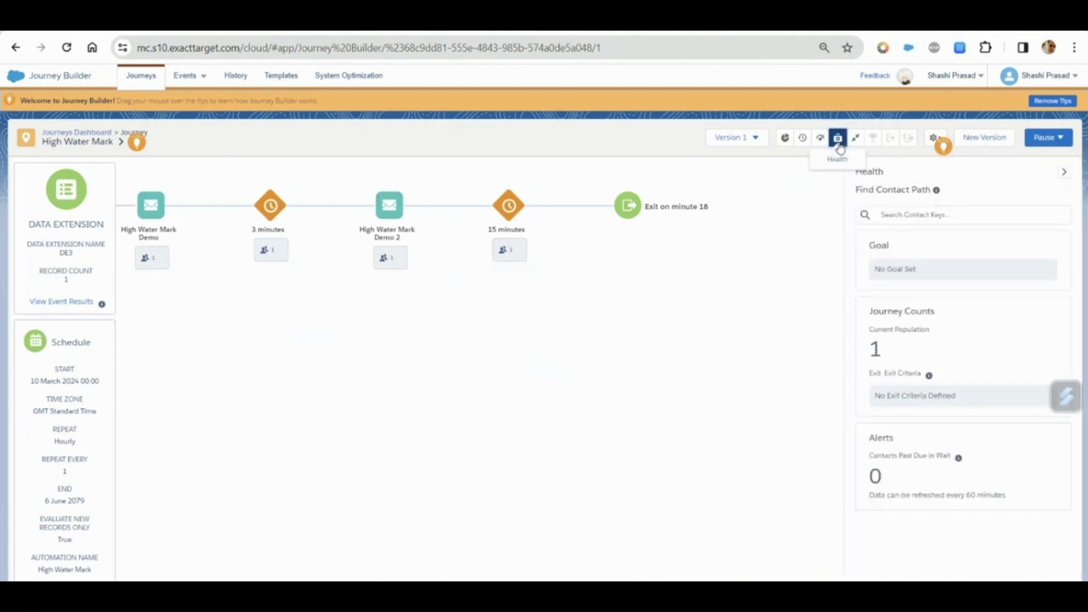
pyautogui.click(902, 214)
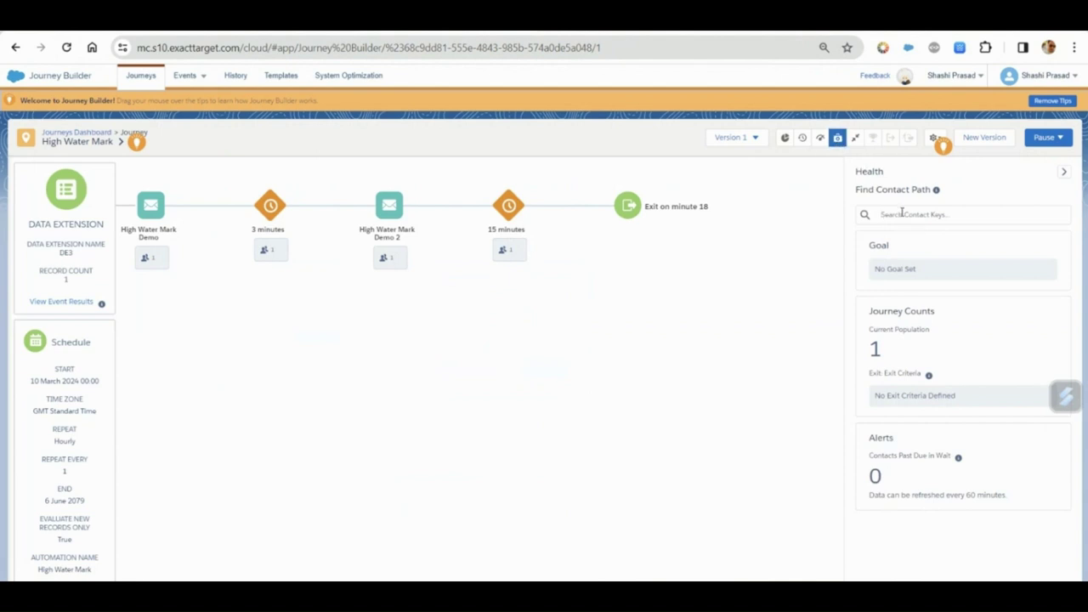
pyautogui.write('H')
pyautogui.press('Return')
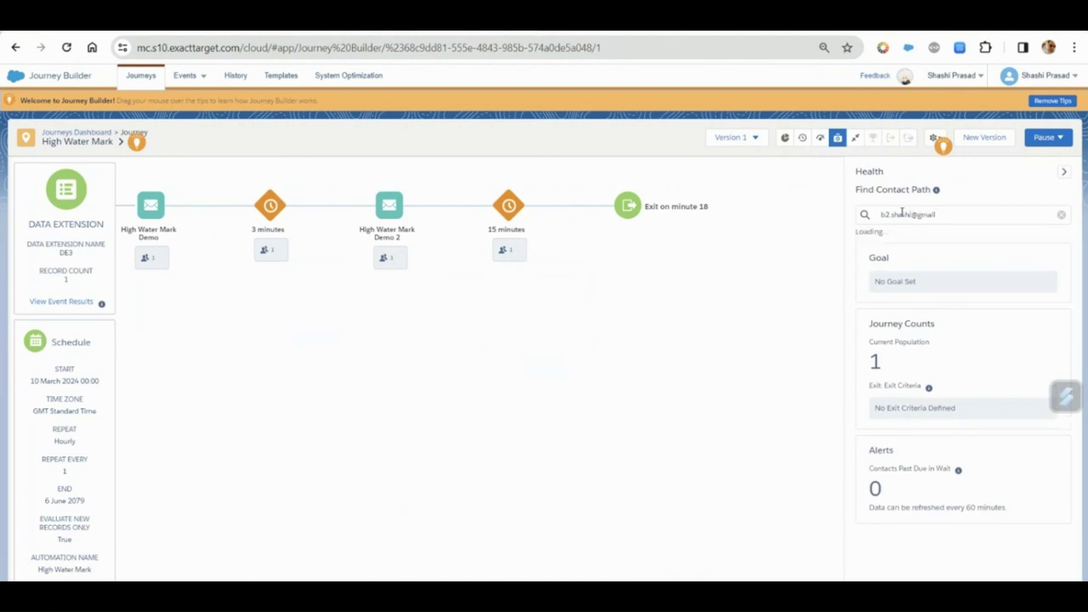
pyautogui.write('.com')
pyautogui.click(911, 260)
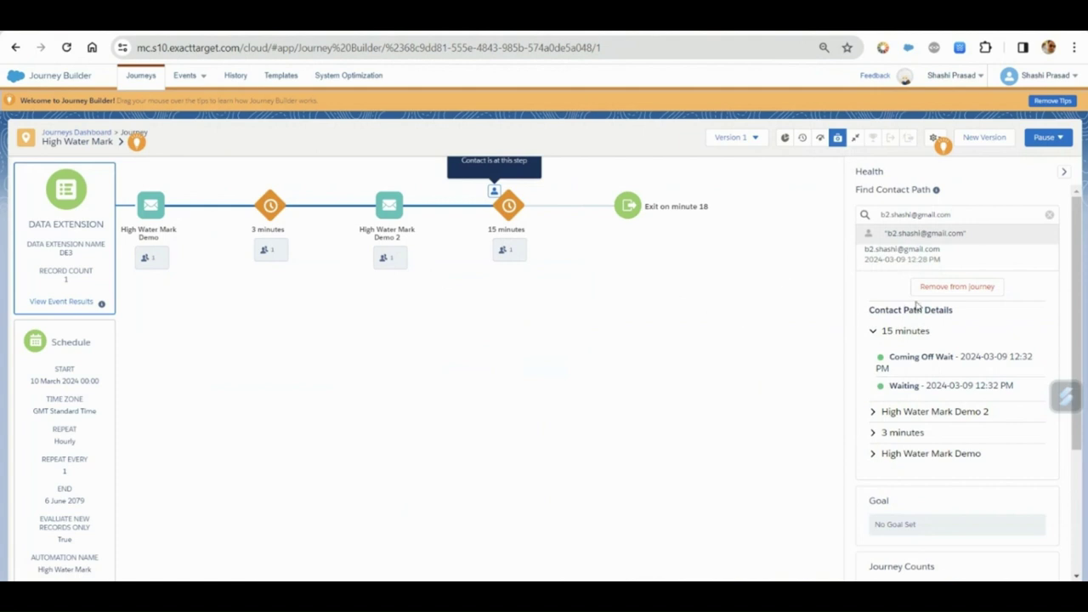
pyautogui.scroll(-1, 961, 379)
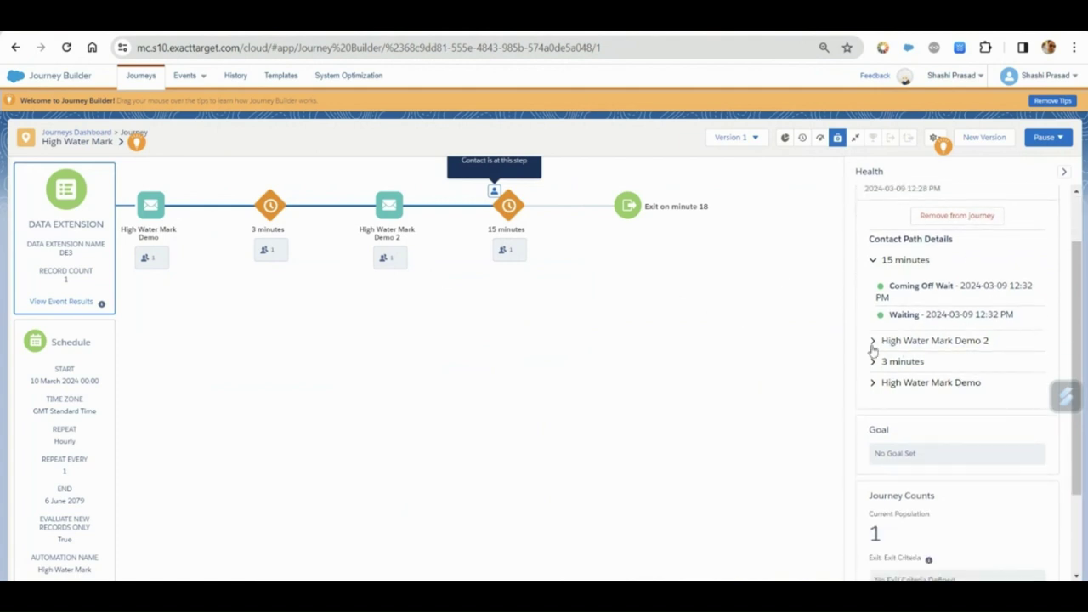
pyautogui.doubleClick(1021, 286)
pyautogui.click(939, 282)
pyautogui.moveTo(513, 249)
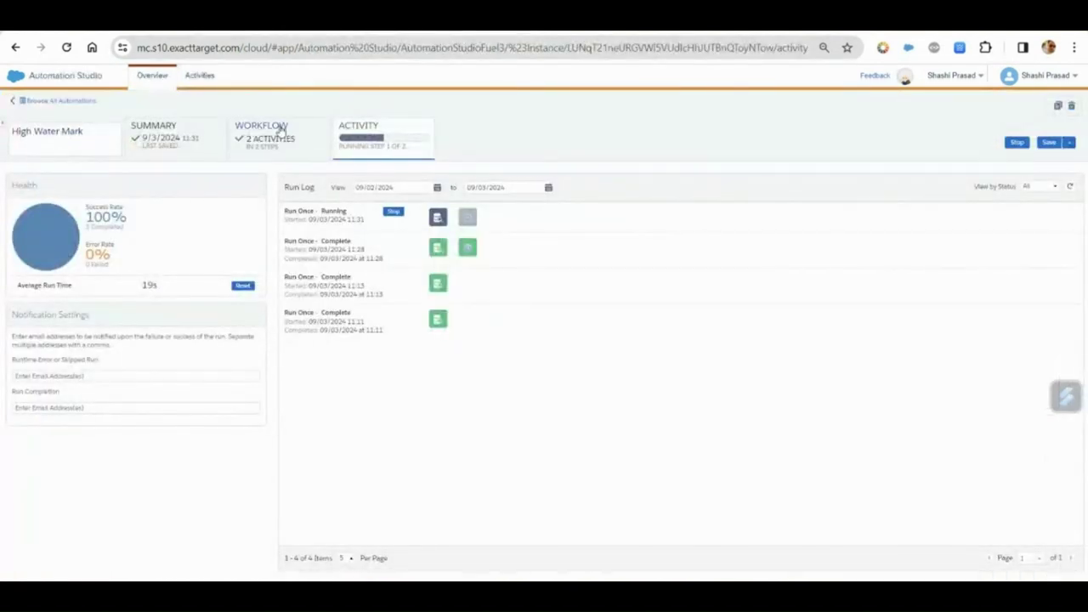
# Check the automation's workflow and run log, then clear the contact path search
pyautogui.click(281, 129)
pyautogui.click(378, 140)
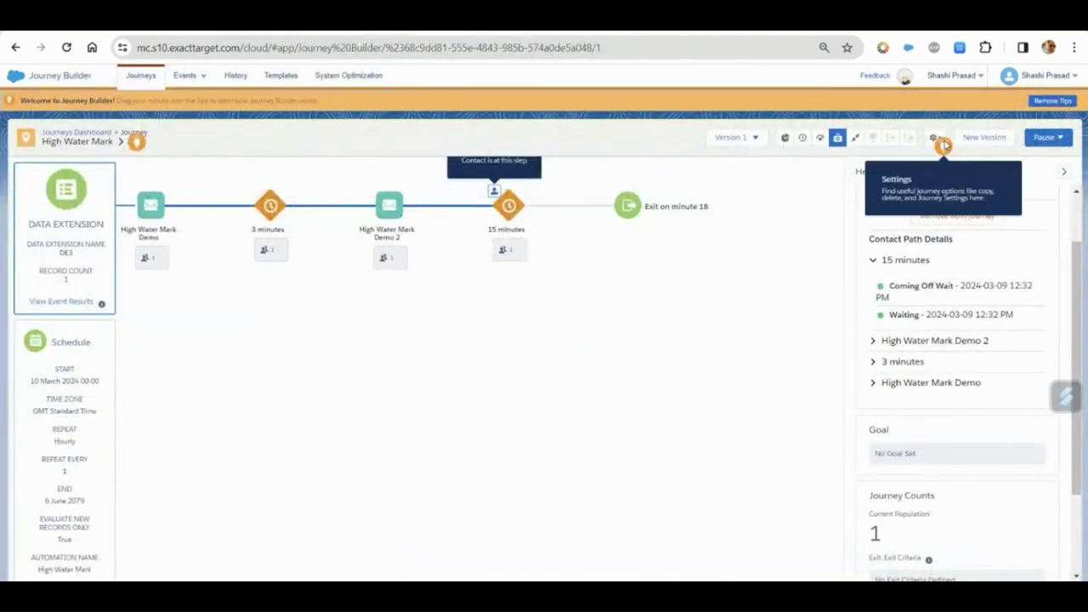
pyautogui.scroll(2, 952, 306)
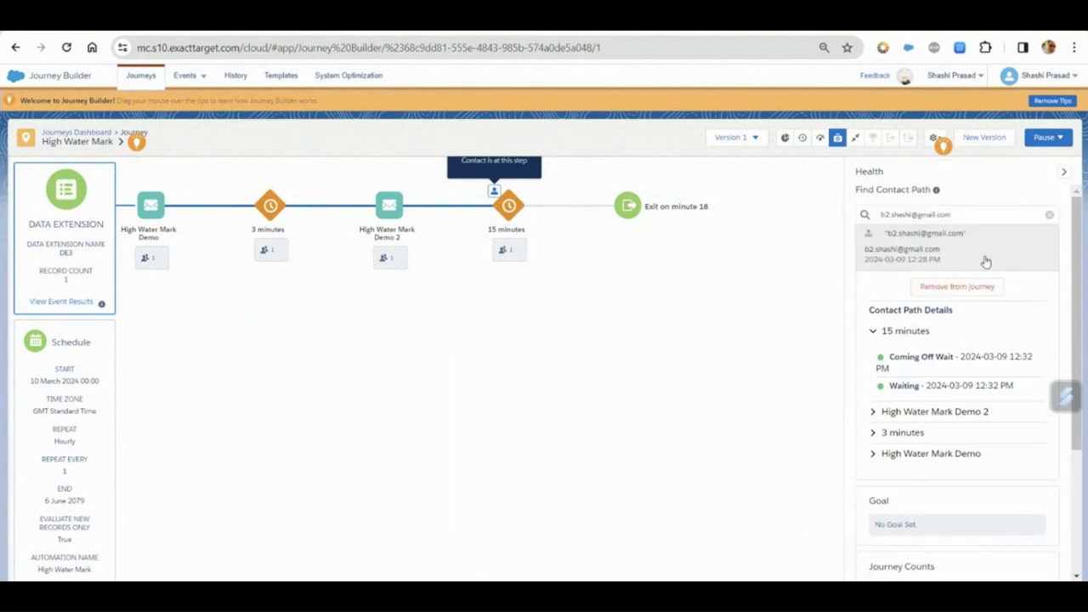
pyautogui.click(1052, 216)
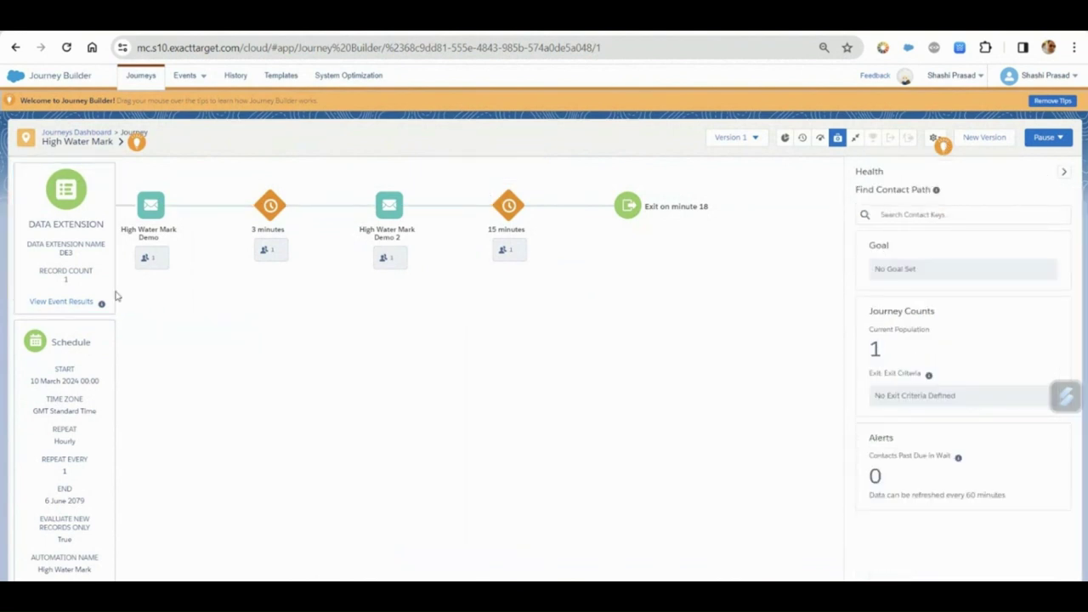
# Review the journey history's ContactAttempted and Complete statuses for the contact's re-entry
pyautogui.click(66, 303)
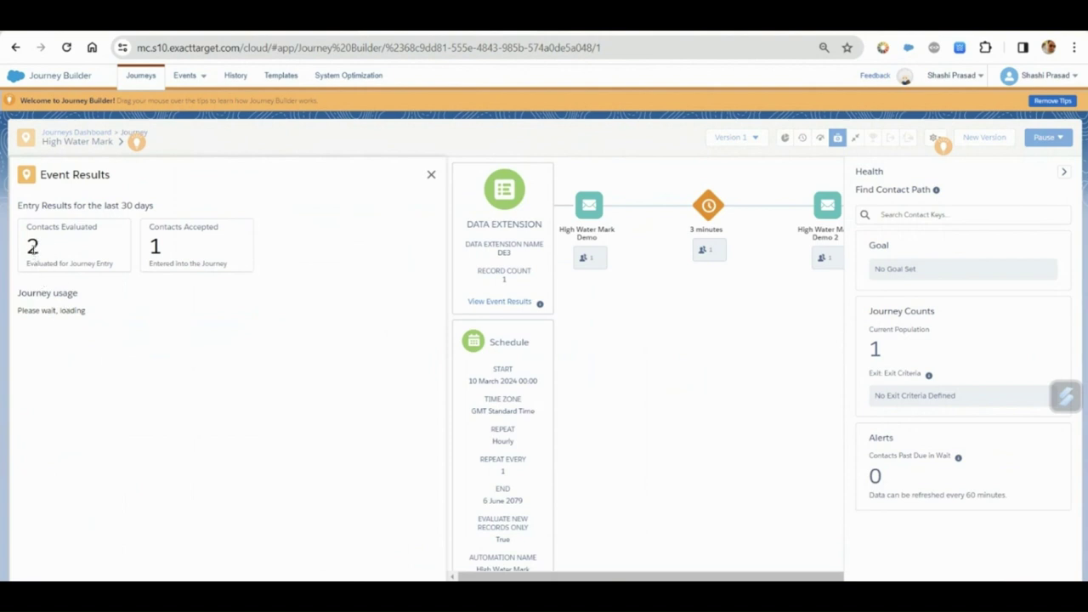
pyautogui.click(33, 246)
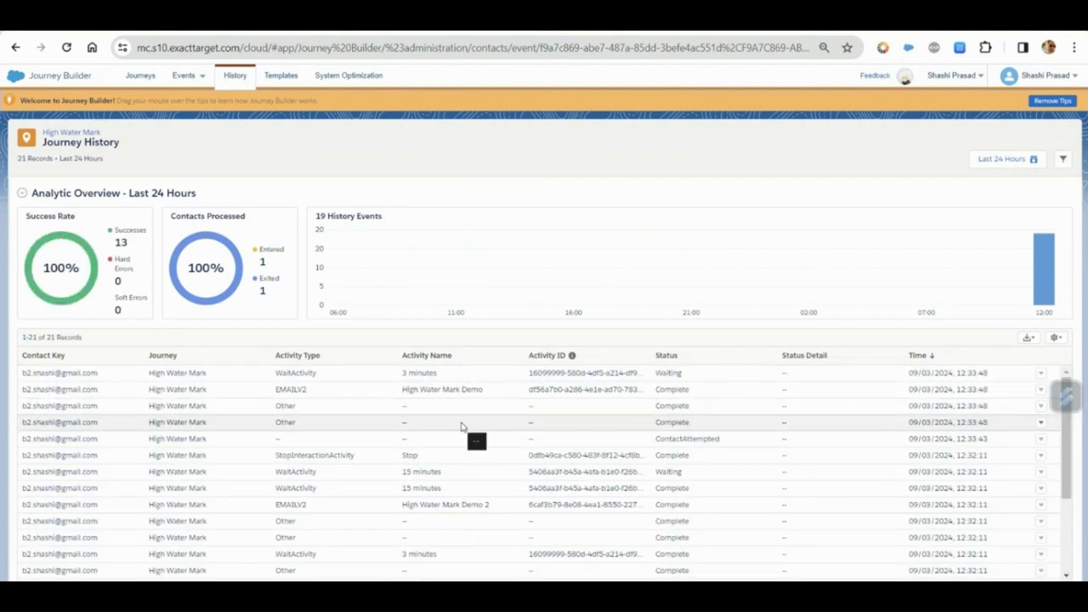
pyautogui.doubleClick(707, 438)
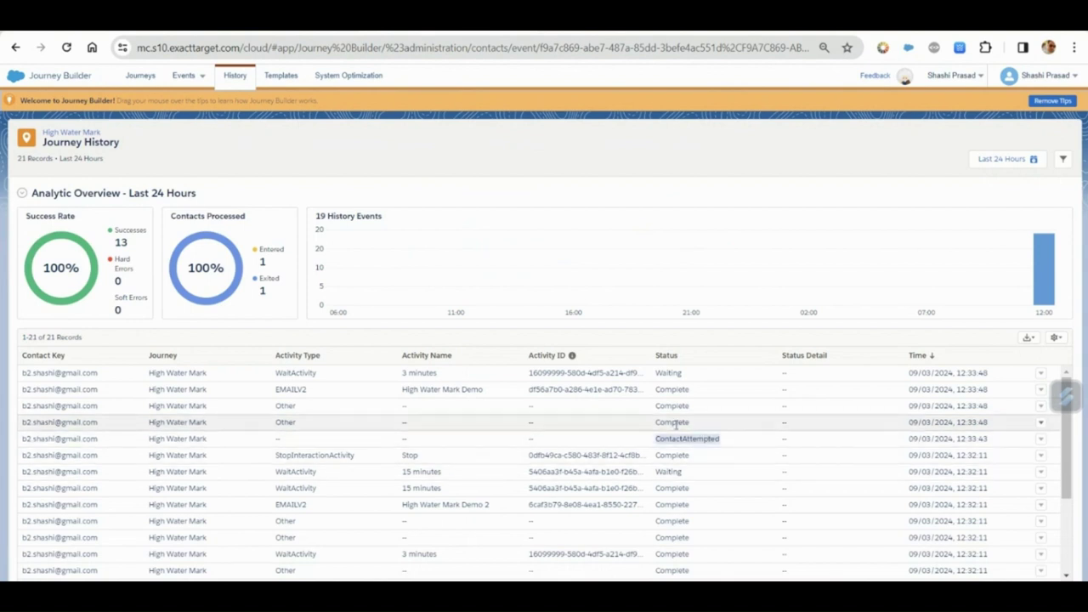
pyautogui.doubleClick(673, 423)
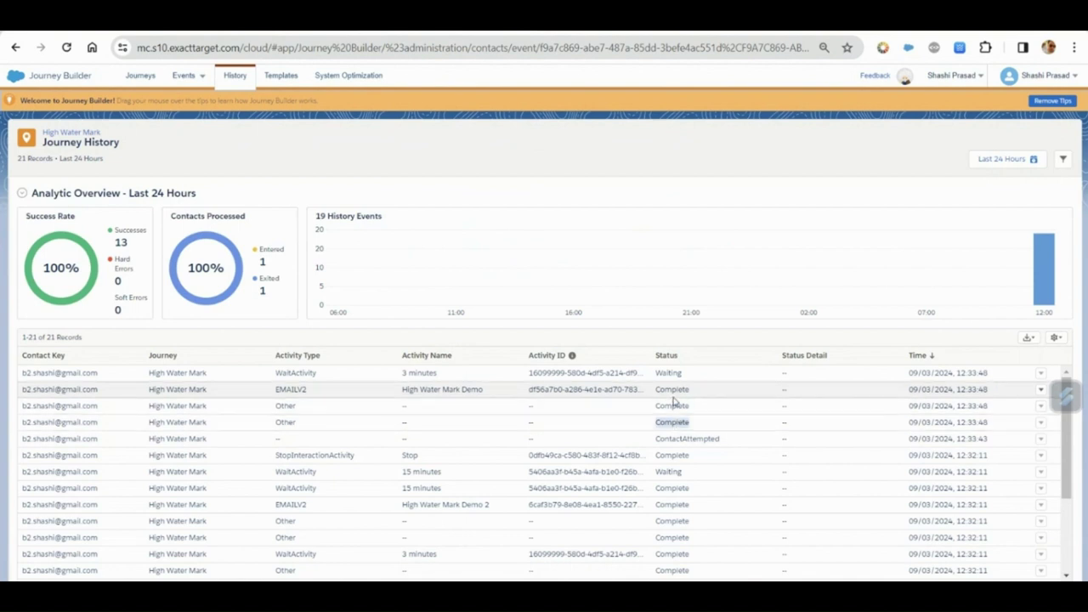
pyautogui.doubleClick(674, 391)
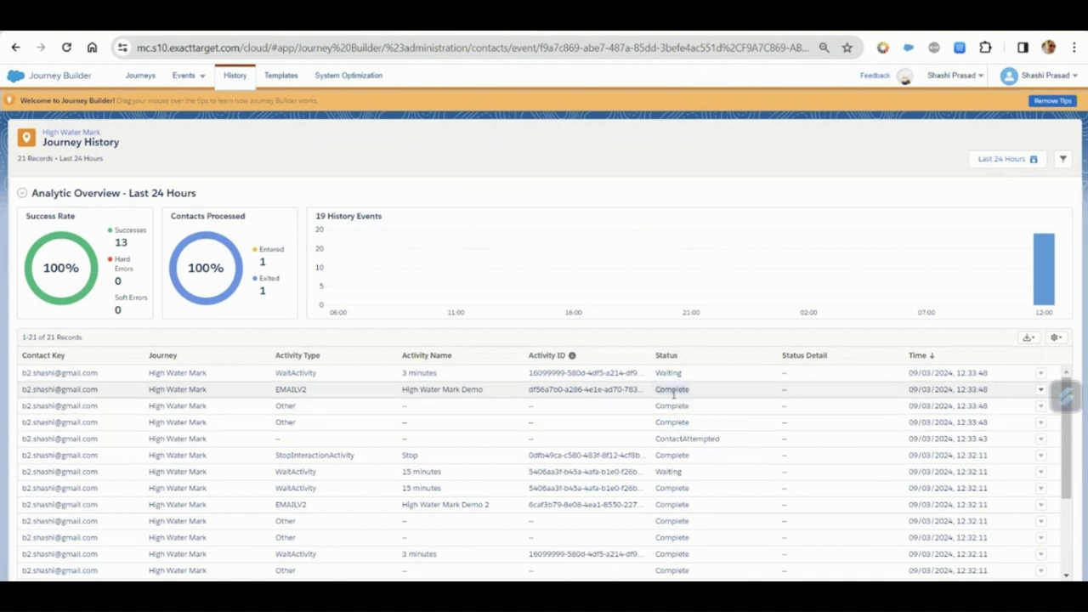
pyautogui.click(145, 77)
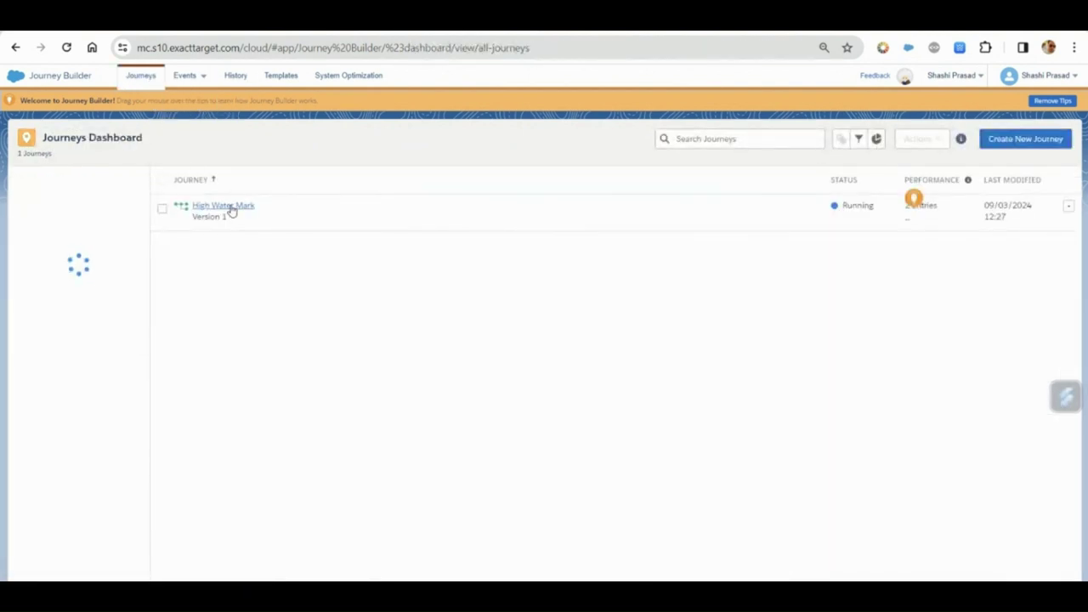
# Inspect the first email's contact details, showing two sends to the same contact
pyautogui.click(231, 208)
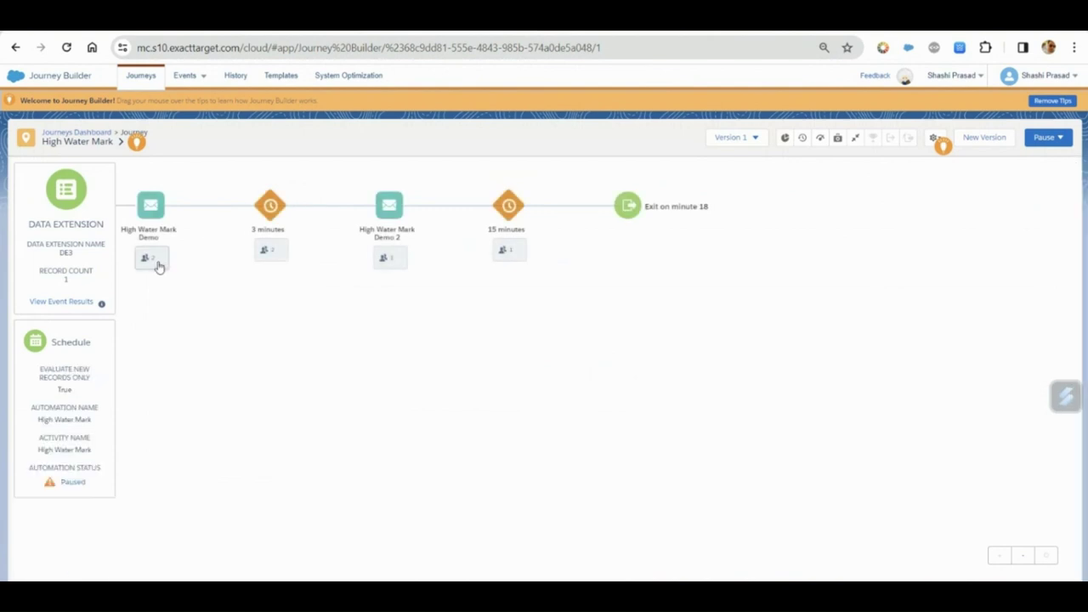
pyautogui.click(159, 266)
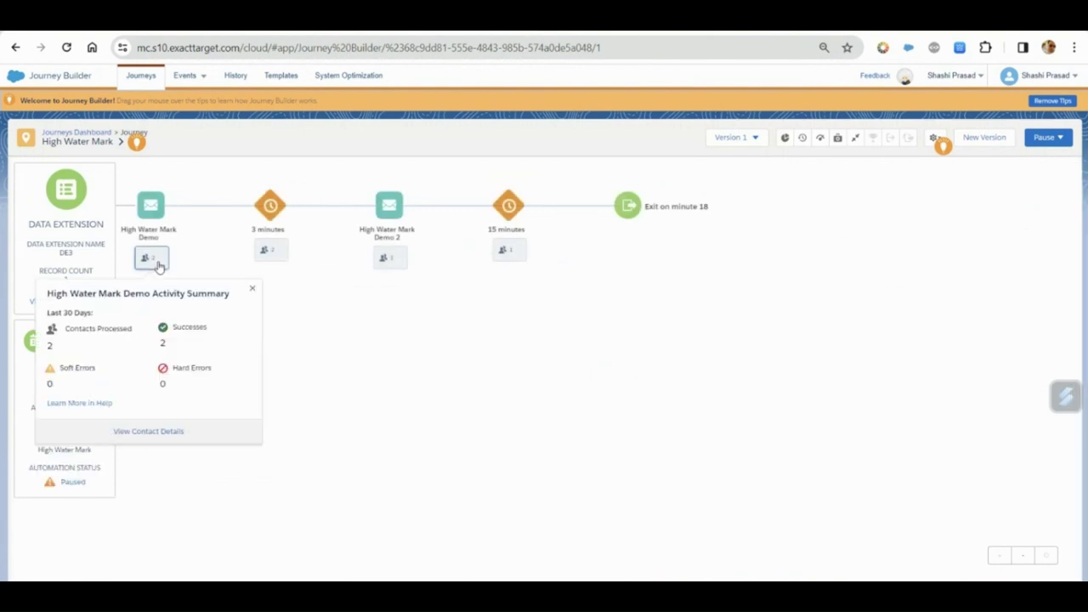
pyautogui.click(162, 432)
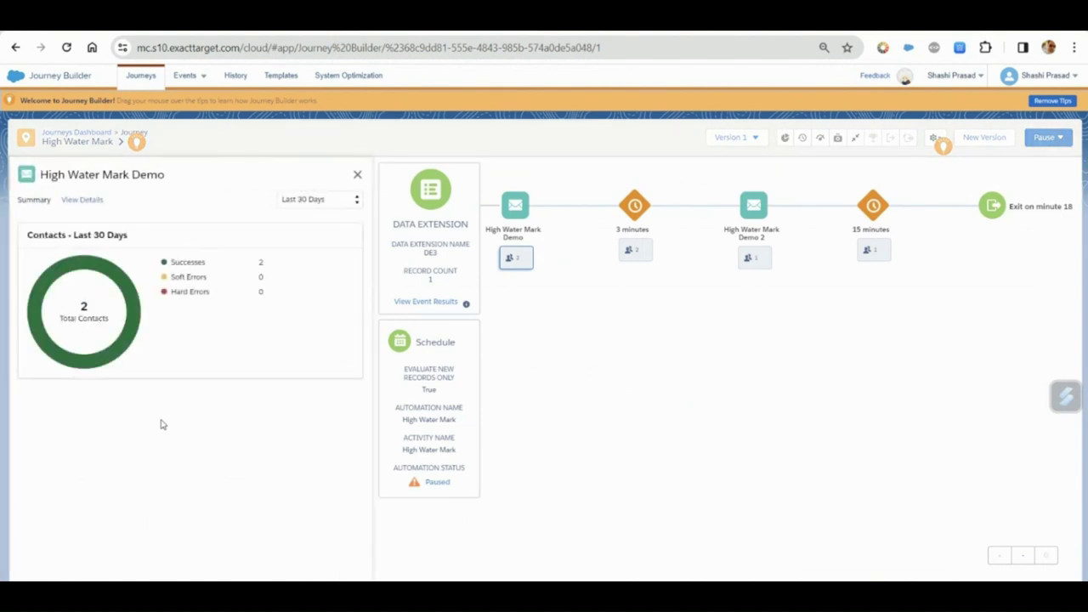
pyautogui.click(83, 200)
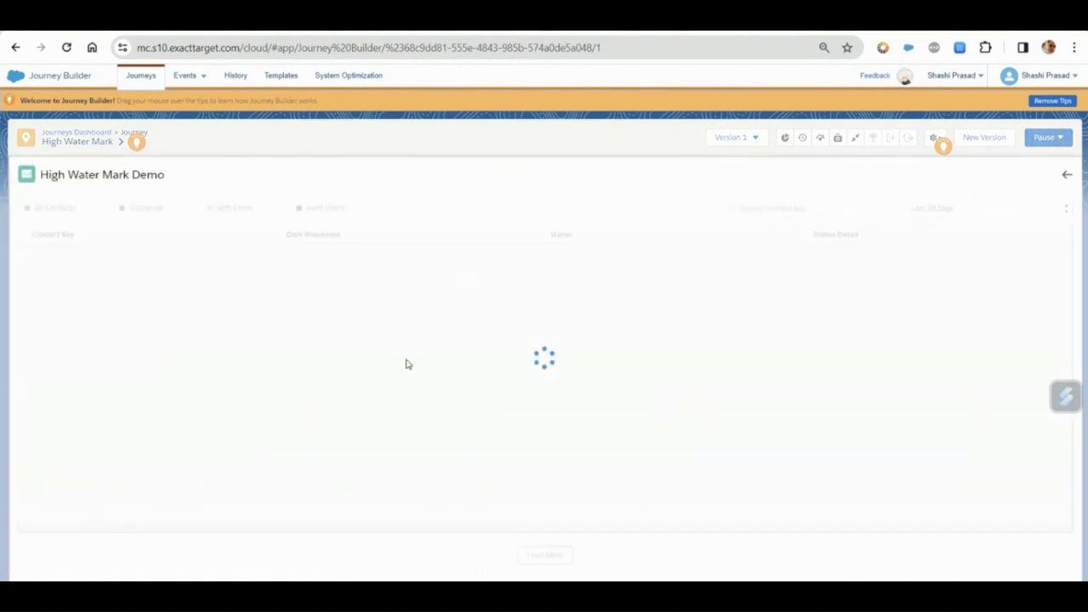
pyautogui.moveTo(32, 269); pyautogui.dragTo(764, 293)
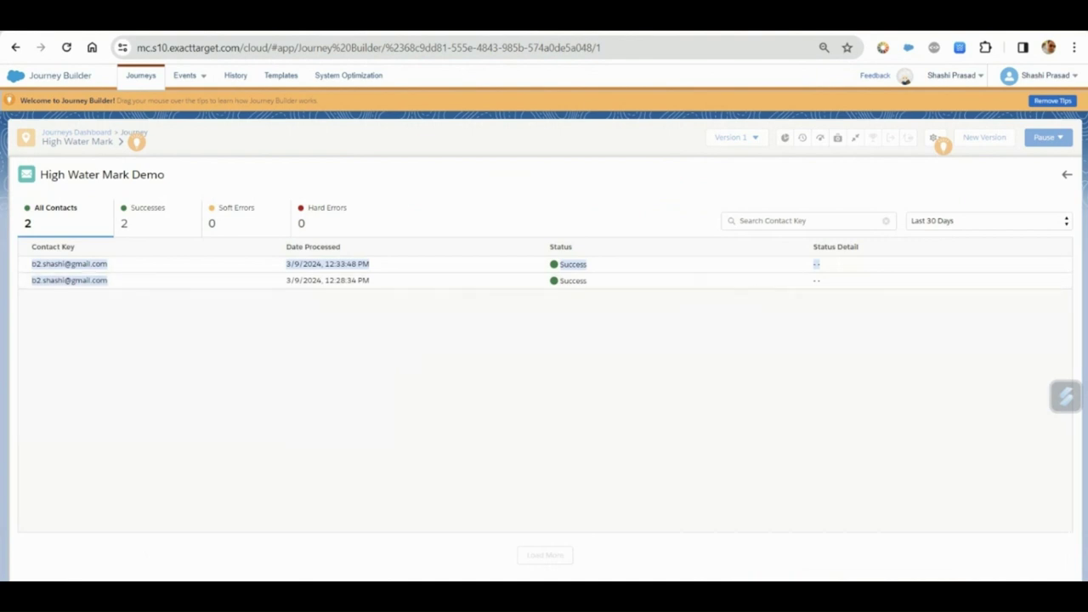
pyautogui.click(1065, 176)
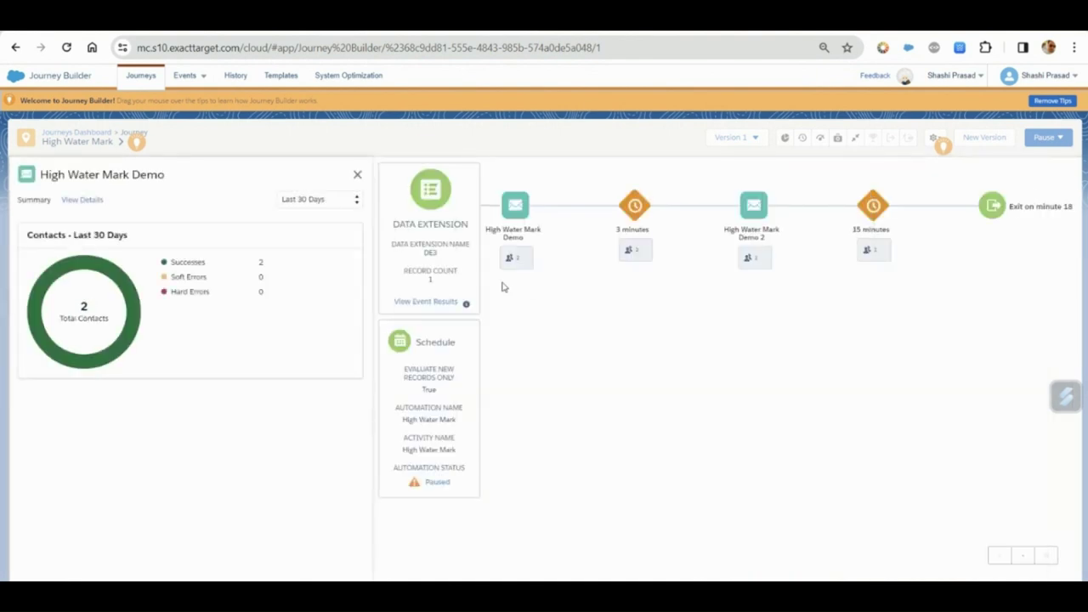
pyautogui.click(357, 177)
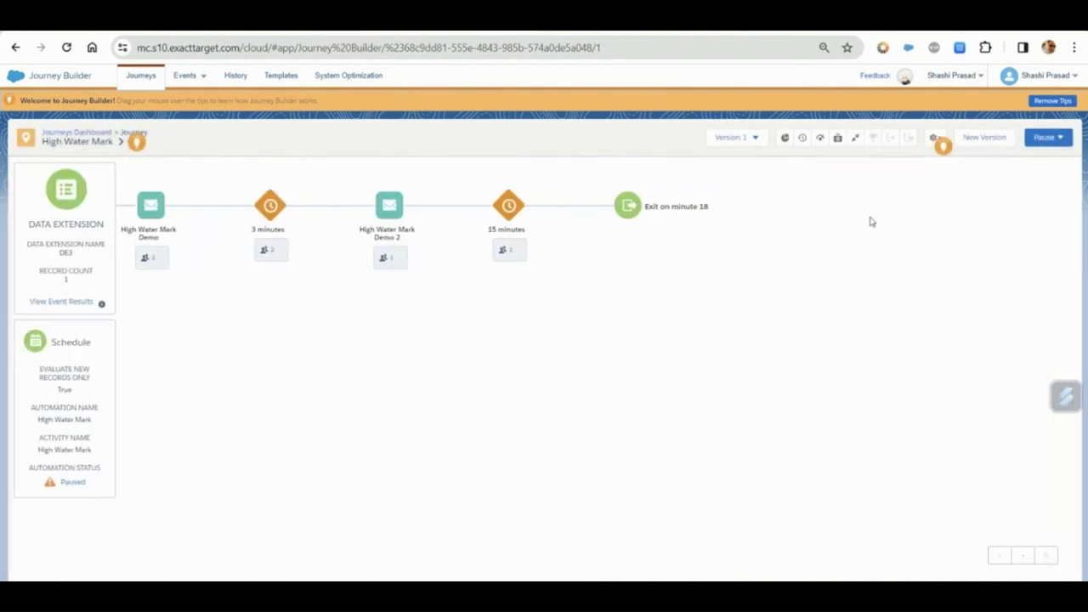
# Check the journey settings' re-entry option and close them
pyautogui.click(936, 139)
pyautogui.click(905, 166)
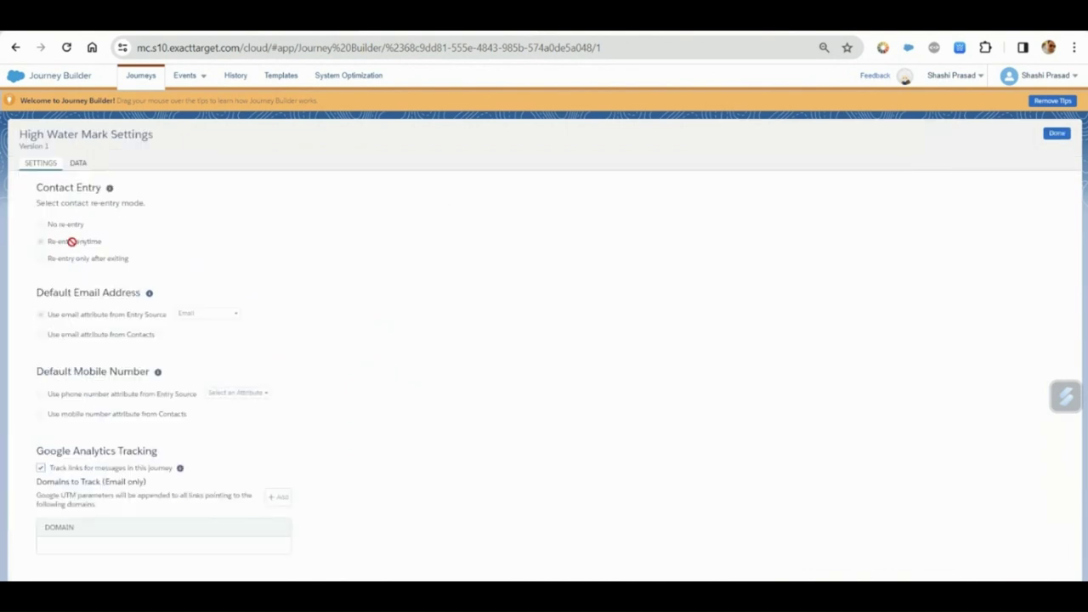
pyautogui.click(1057, 133)
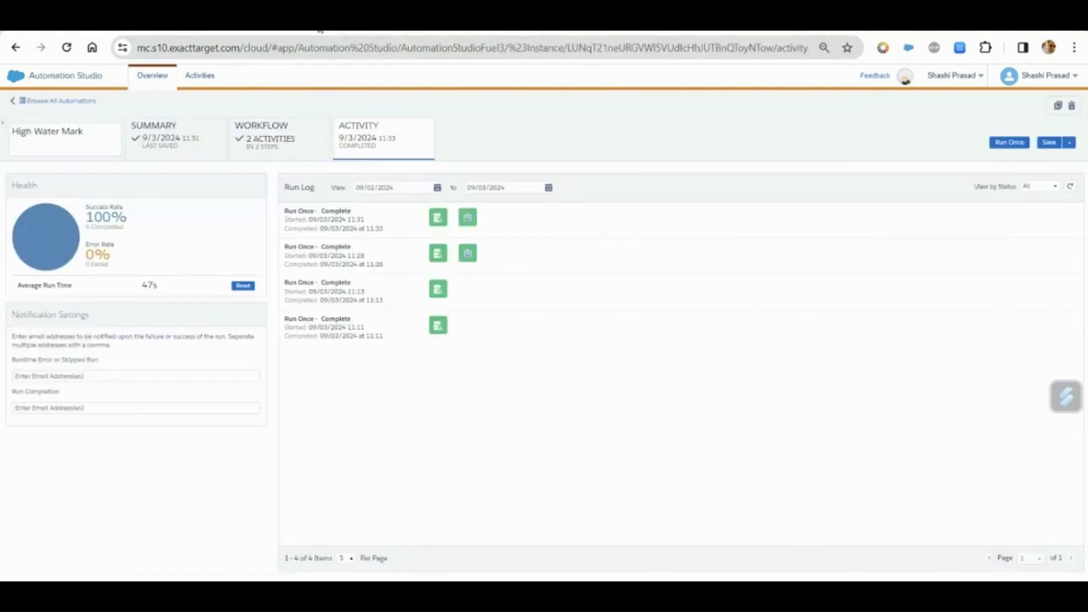
# Review the SQL Query step's Overwrite data action, then close the editor discarding changes
pyautogui.click(271, 141)
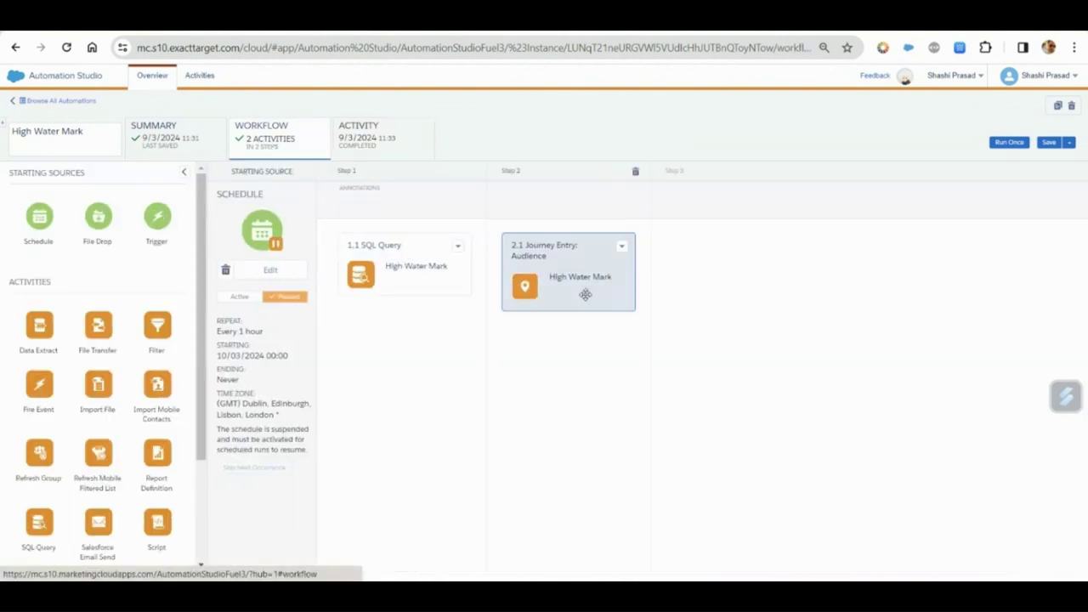
pyautogui.click(460, 249)
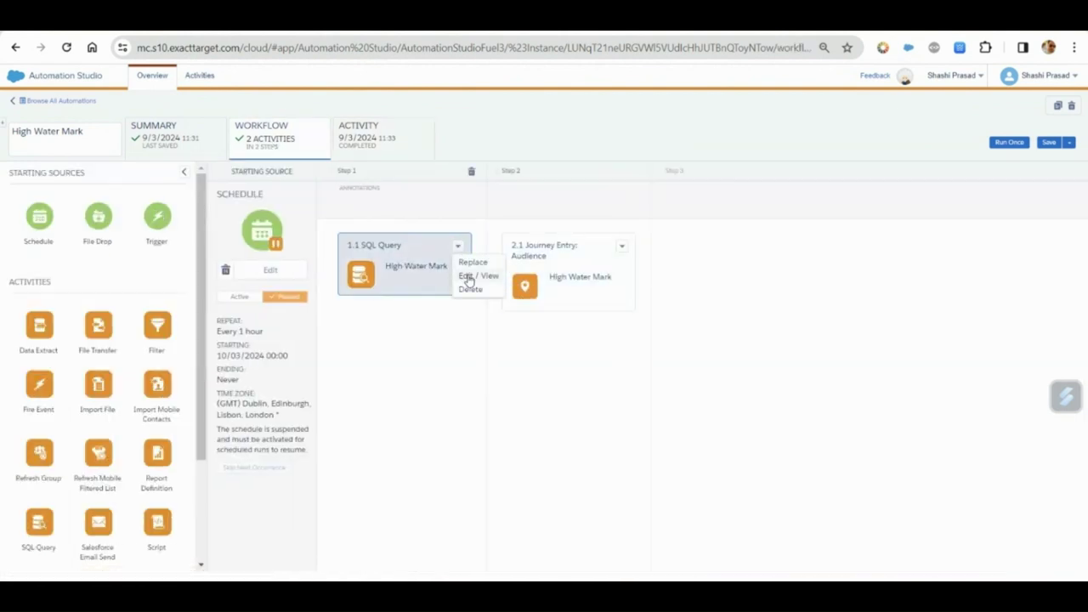
pyautogui.click(468, 276)
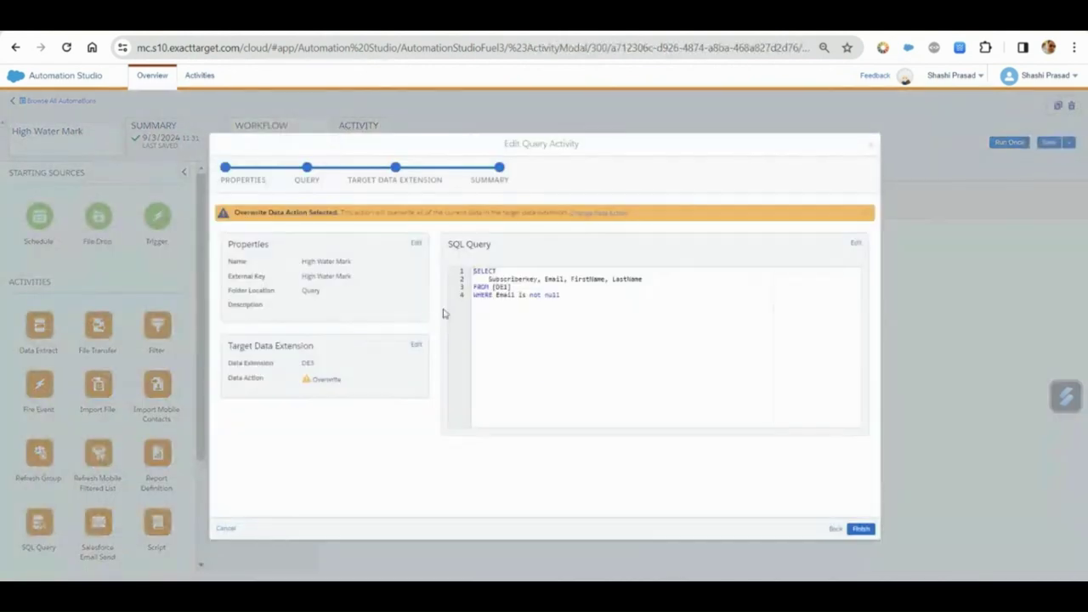
pyautogui.doubleClick(317, 381)
pyautogui.click(872, 151)
pyautogui.click(920, 202)
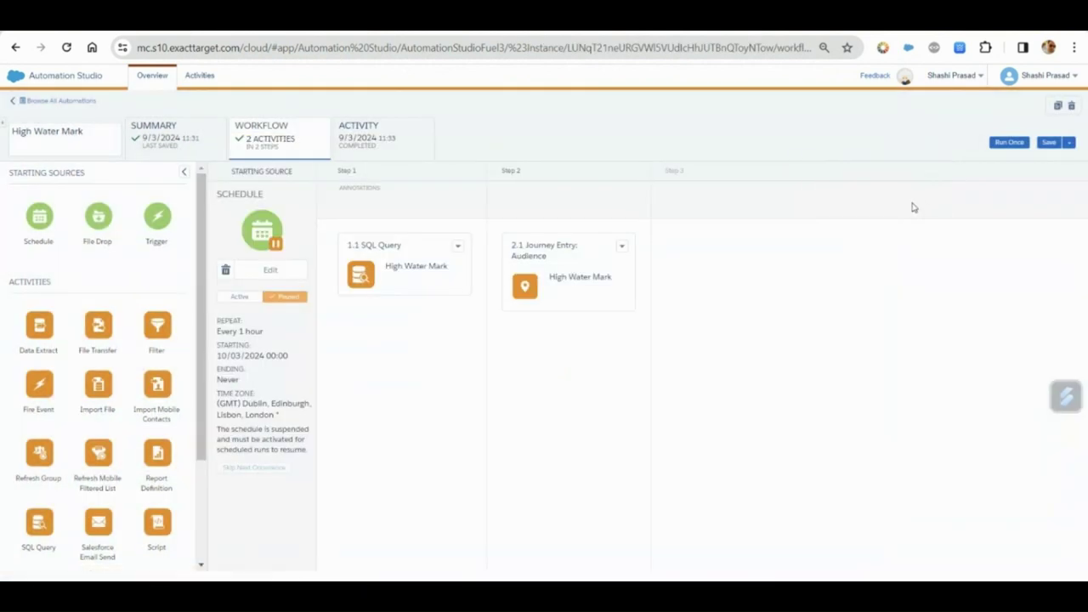